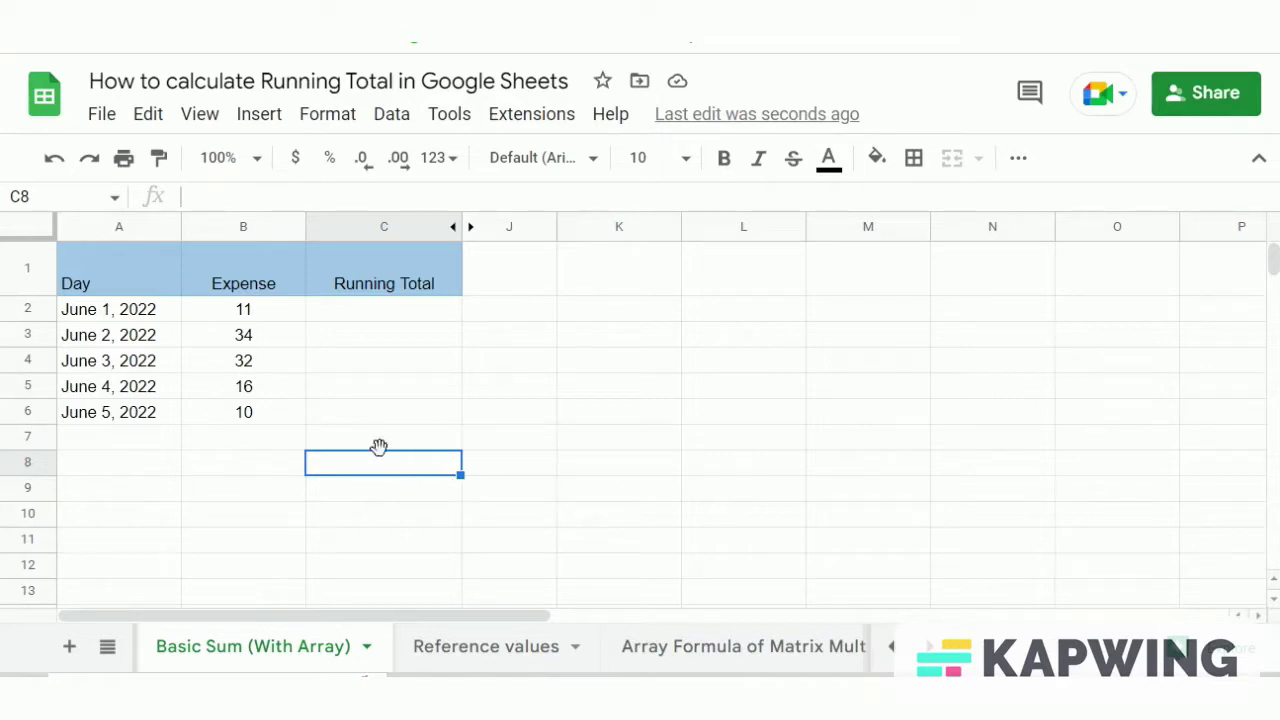
- On the Basic Sum sheet, enter the formula =B2 in cell C2 as the first running total
click(892, 647)
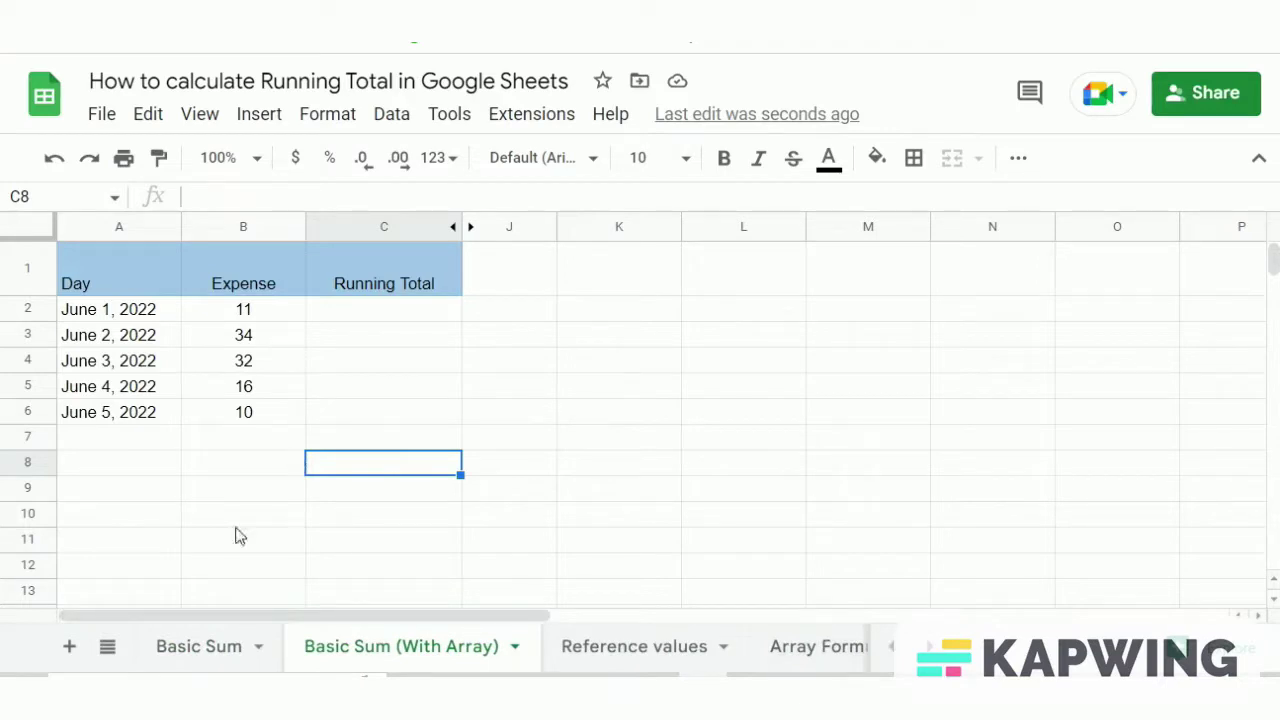
click(195, 650)
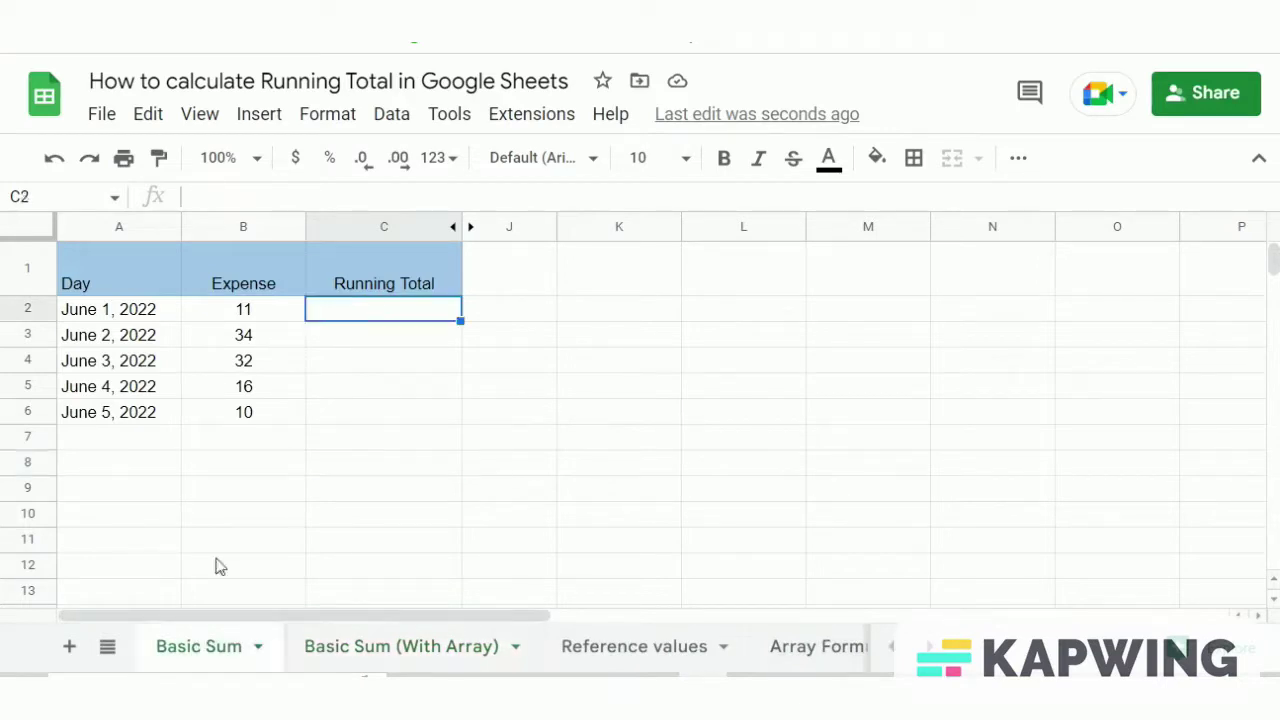
click(360, 343)
click(375, 312)
click(345, 362)
click(369, 318)
double_click(397, 314)
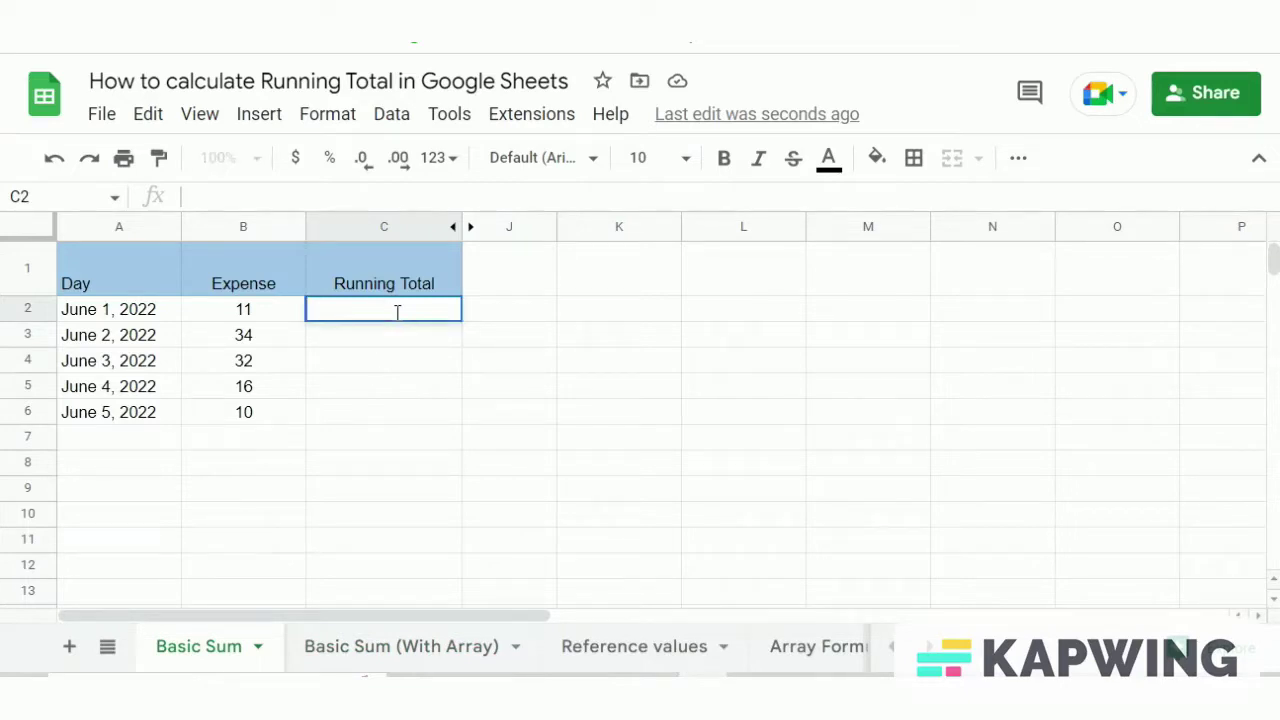
text(=B2)
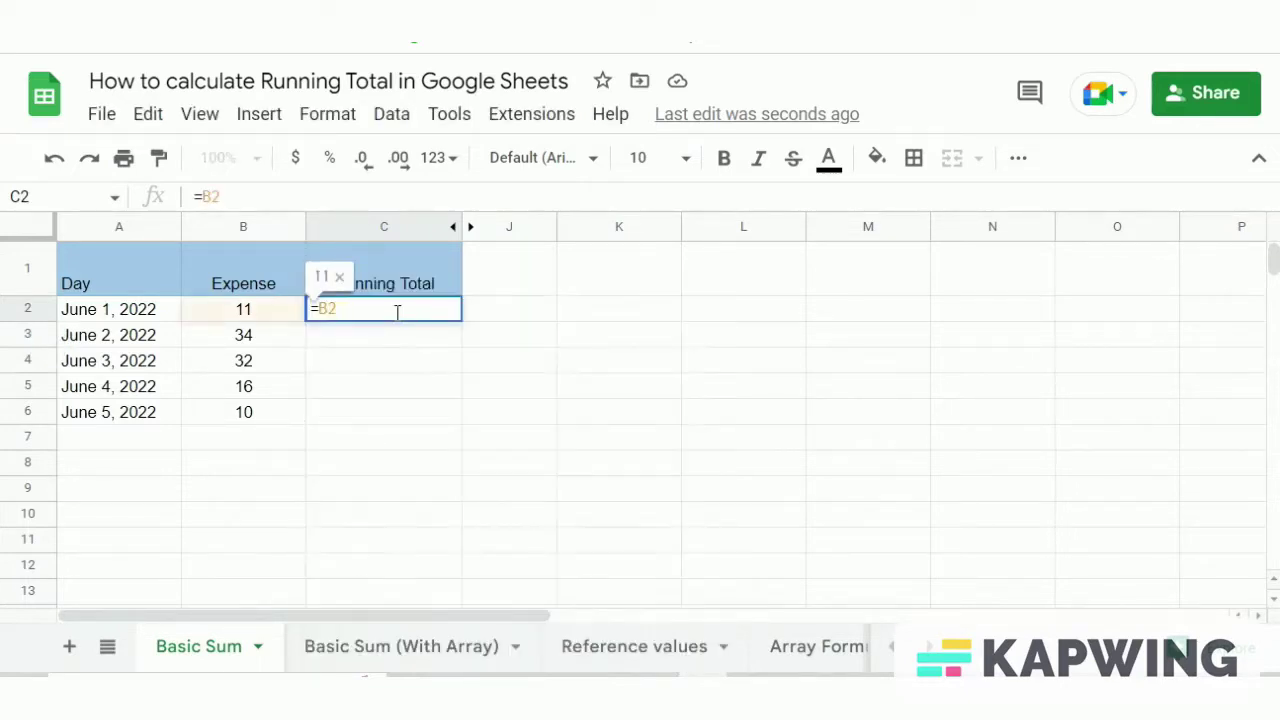
key(Return)
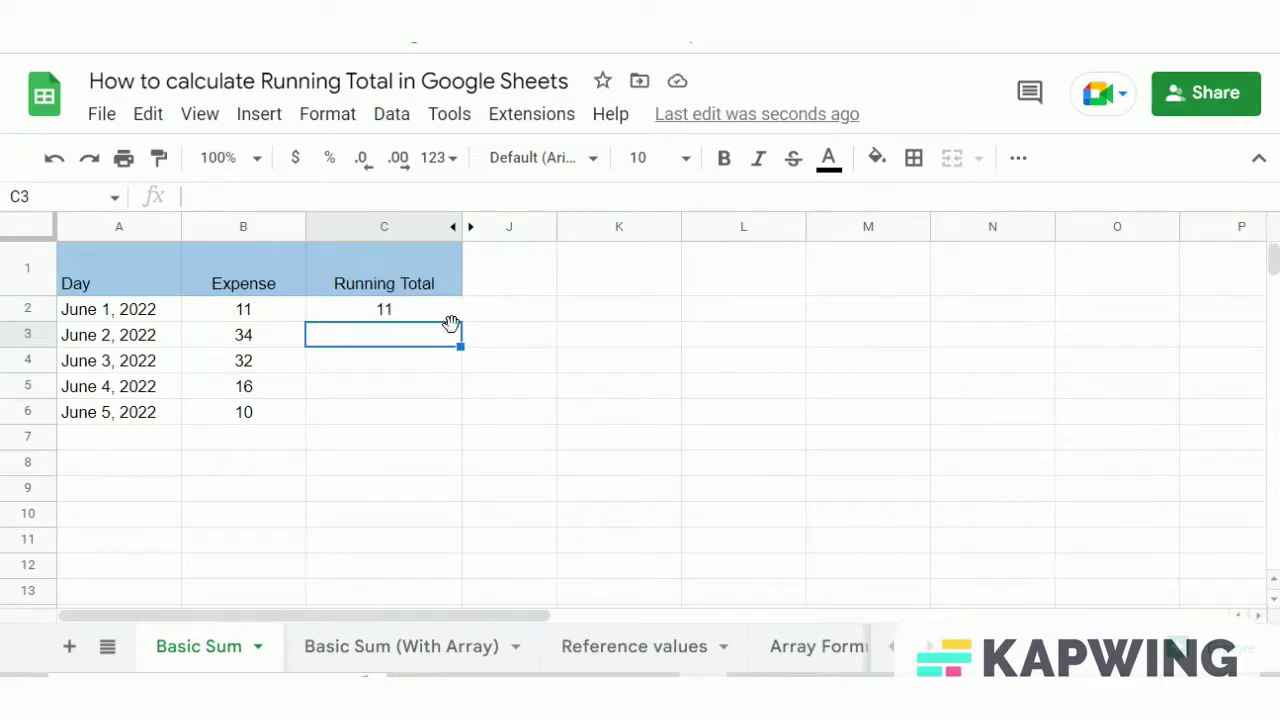
- Enter the formula =B3+C2 in cell C3 to add the second expense to the previous total
double_click(376, 334)
text(=B)
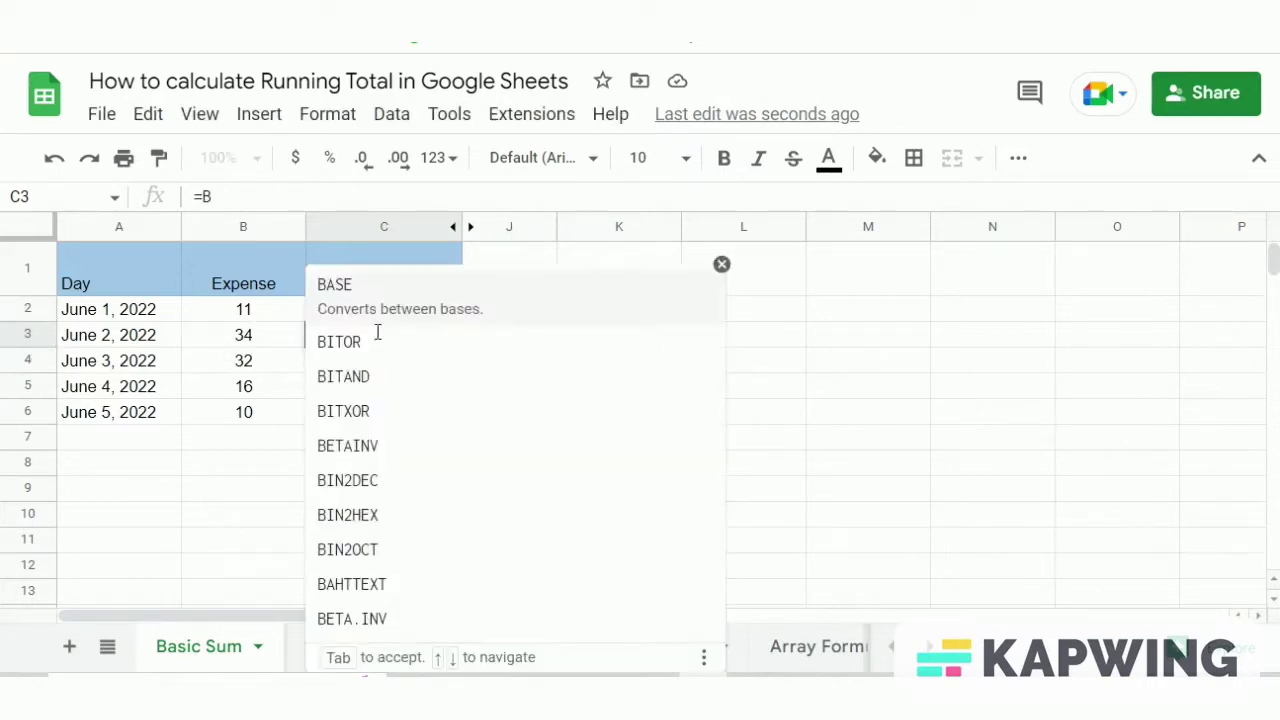
text(3+C2)
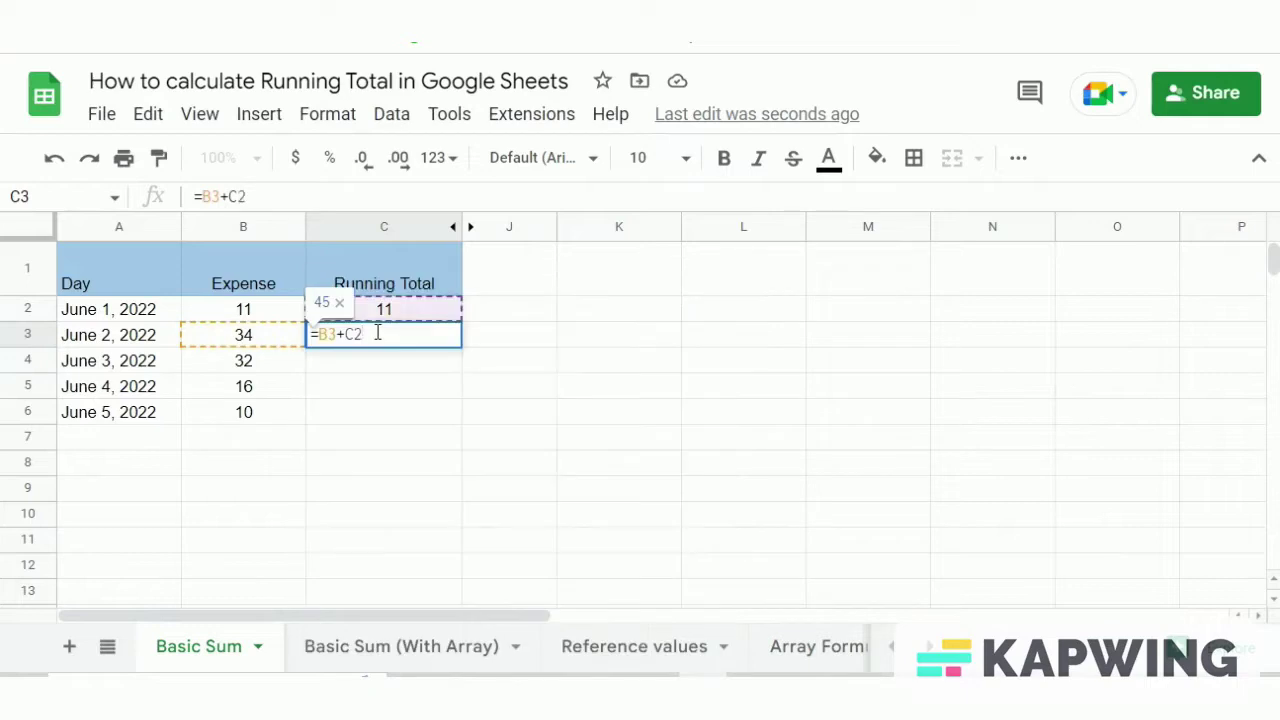
key(Return)
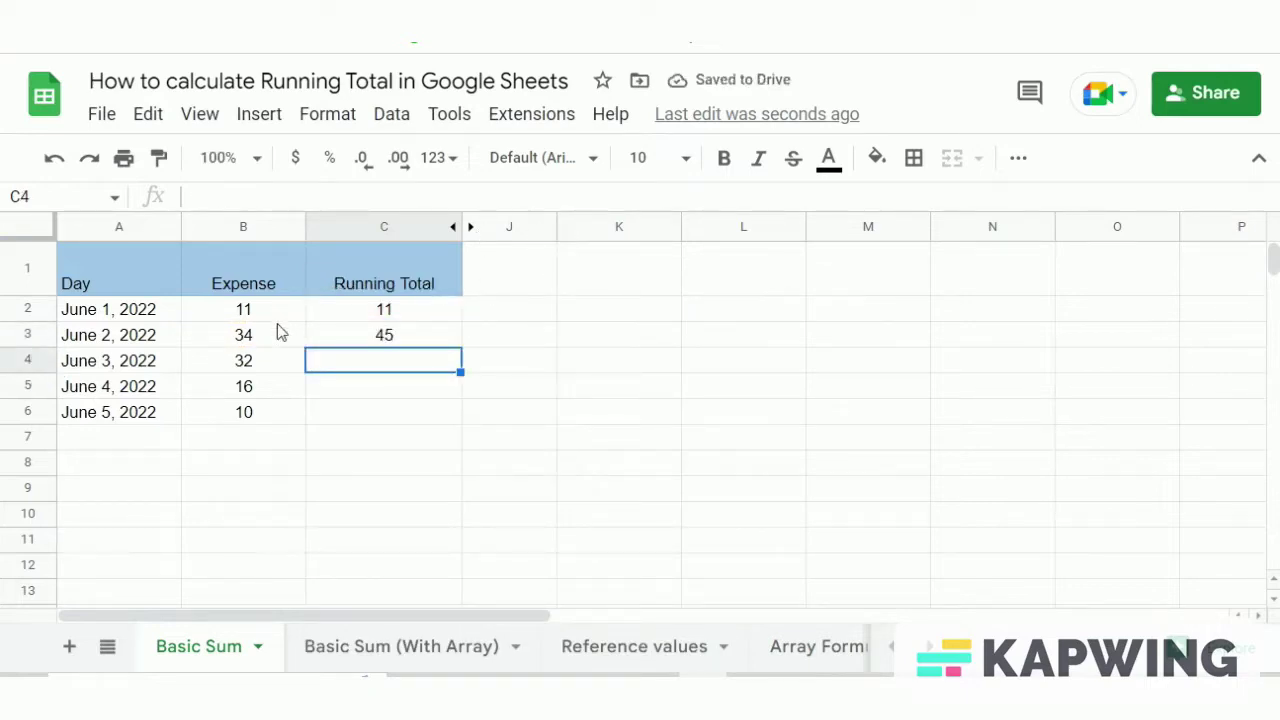
- Fill the running total formula from C3 down through C6 and check the filled cells against the expenses
click(396, 336)
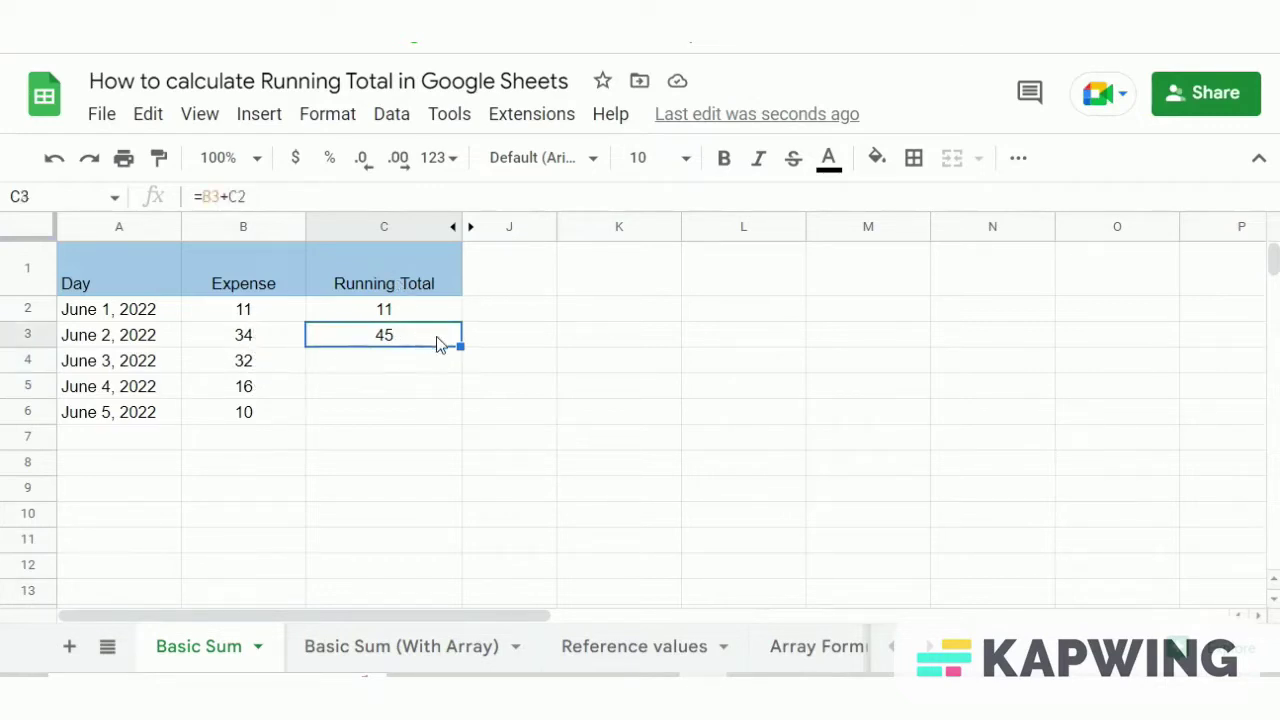
drag(460, 346, 458, 404)
click(378, 465)
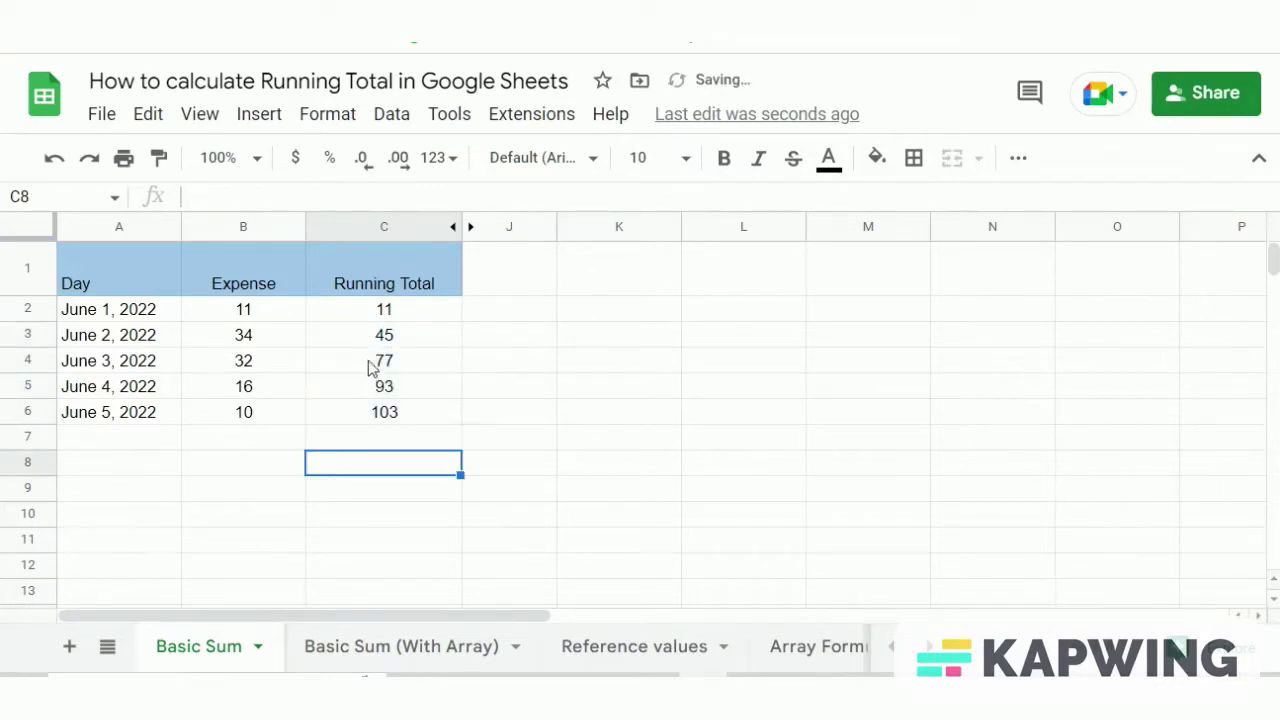
click(371, 364)
click(205, 364)
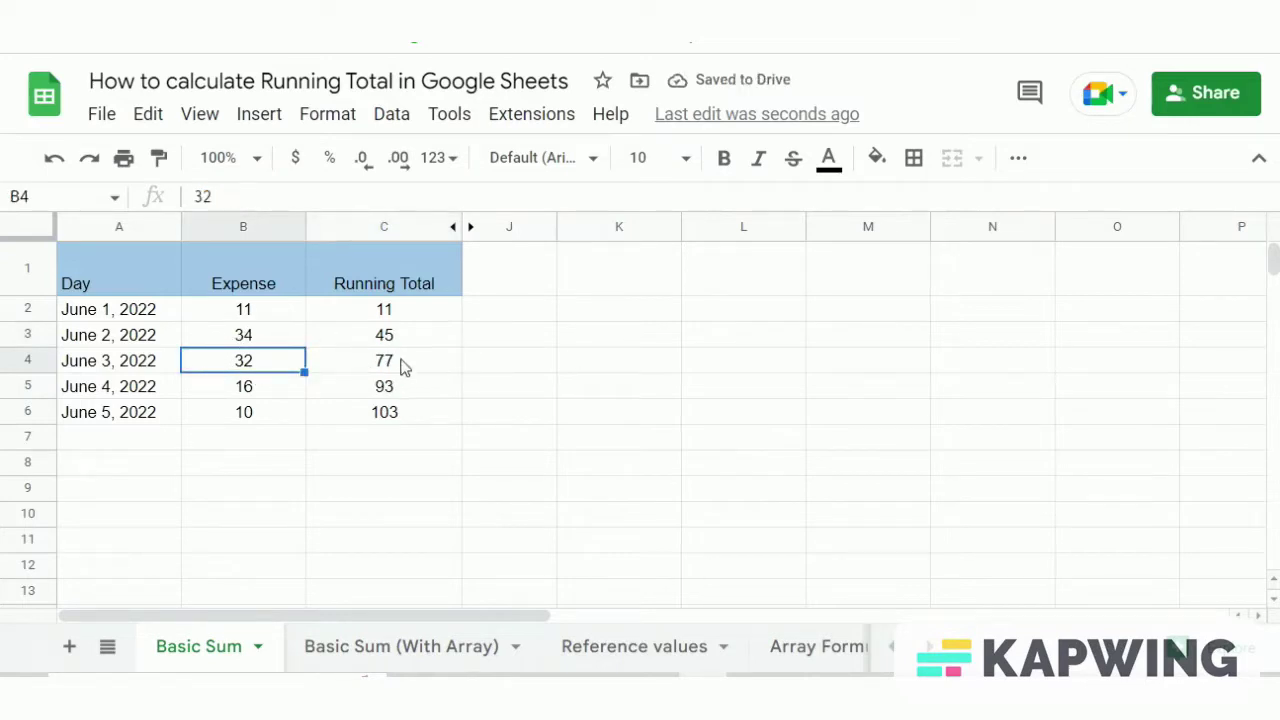
click(406, 418)
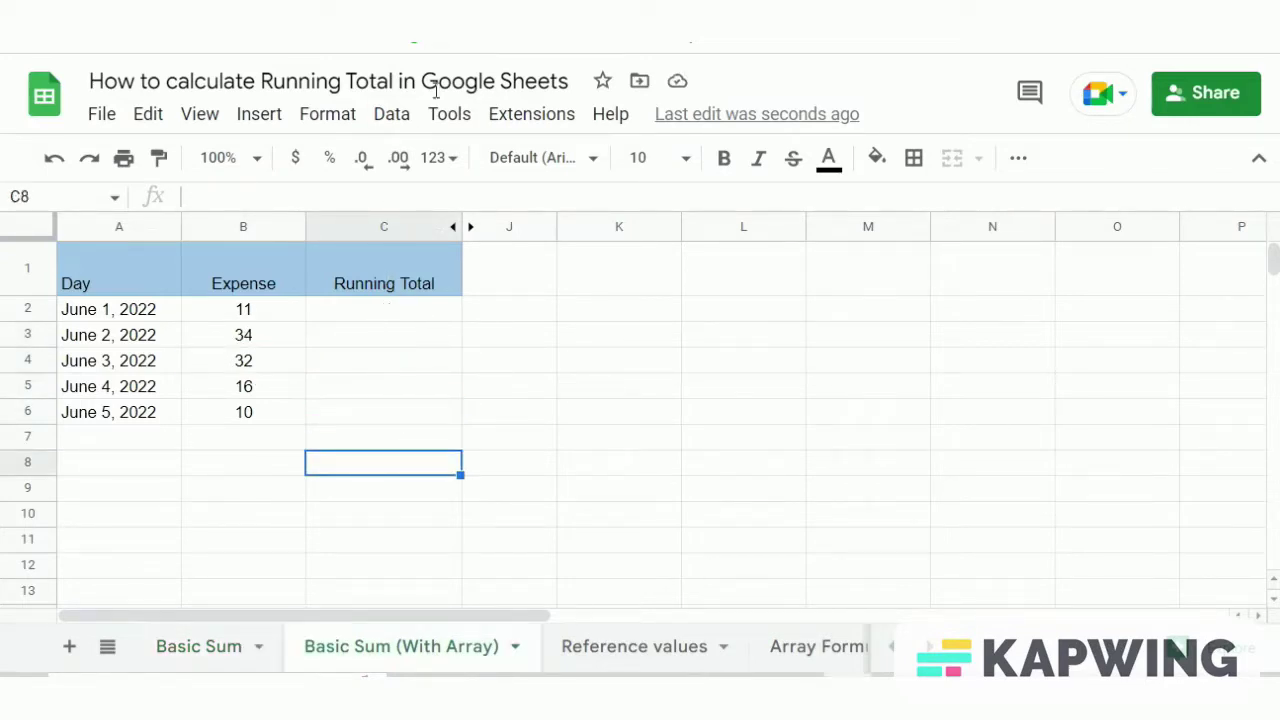
- On the Basic Sum (With Array) sheet, enter =SUM($B$2:B2) in cell C2 and review the formula's references
click(383, 309)
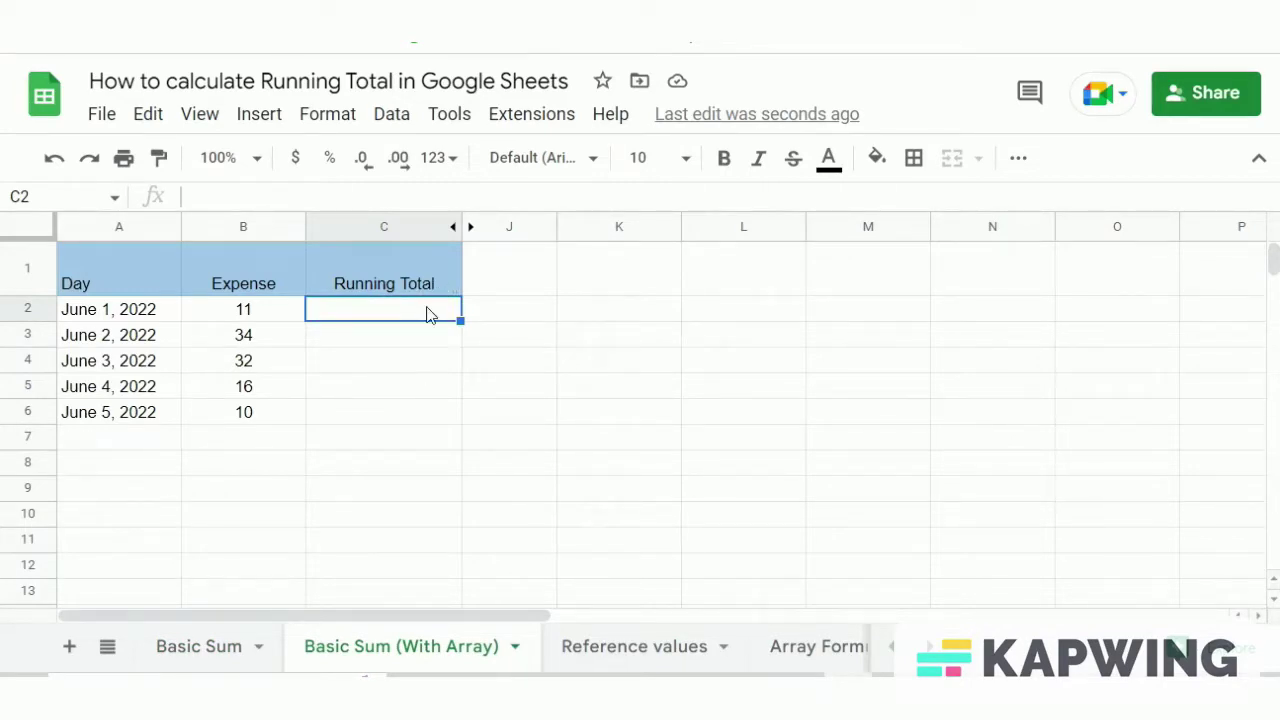
text(=S)
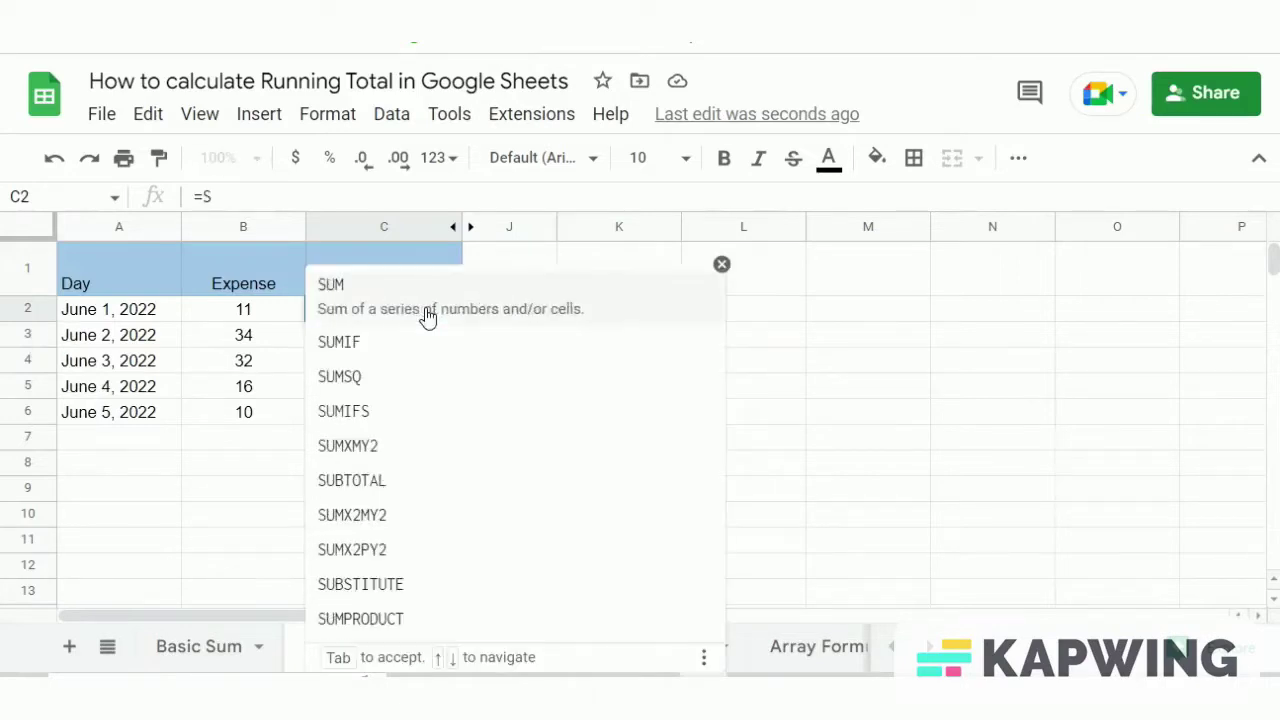
text(UM($B)
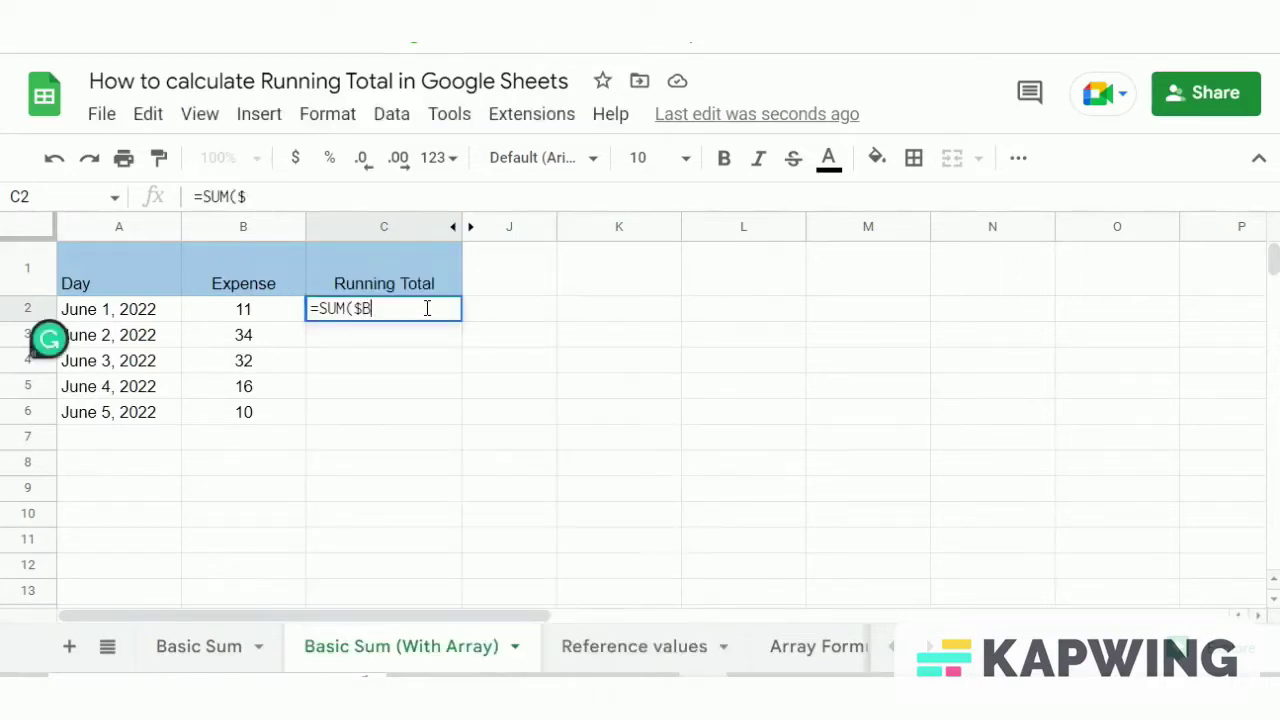
text($2:B2)
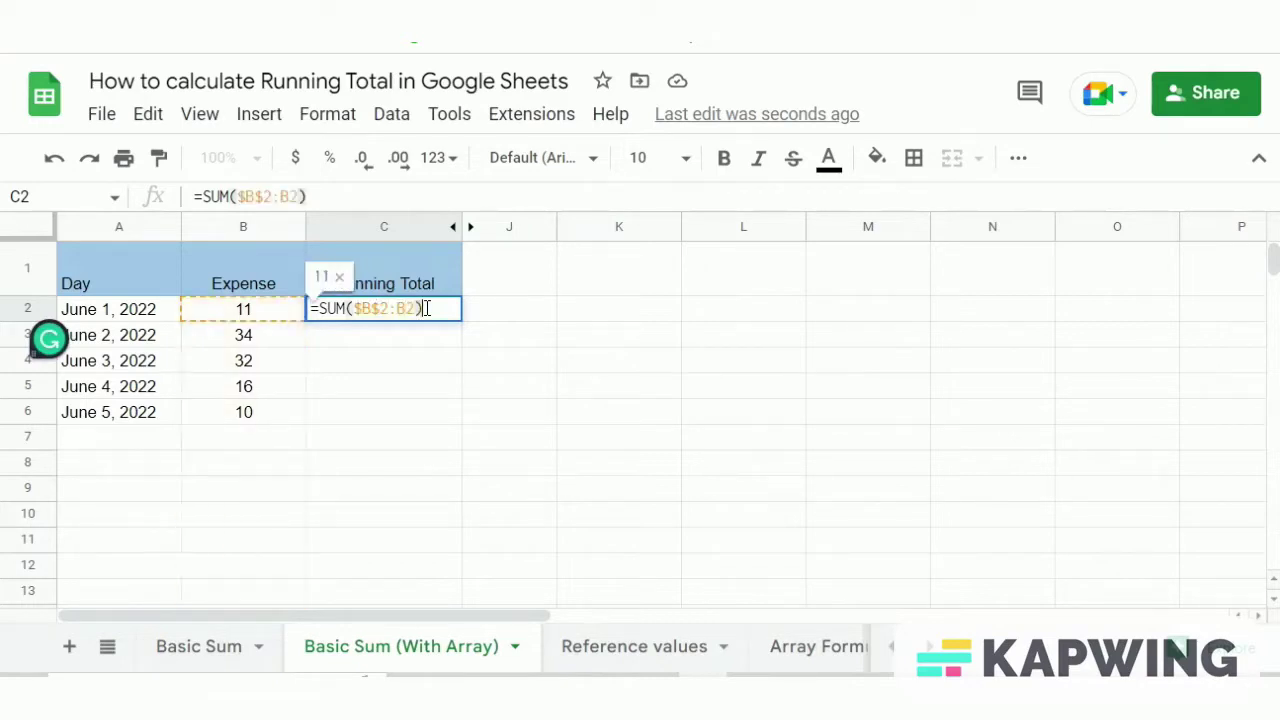
key(Return)
click(431, 315)
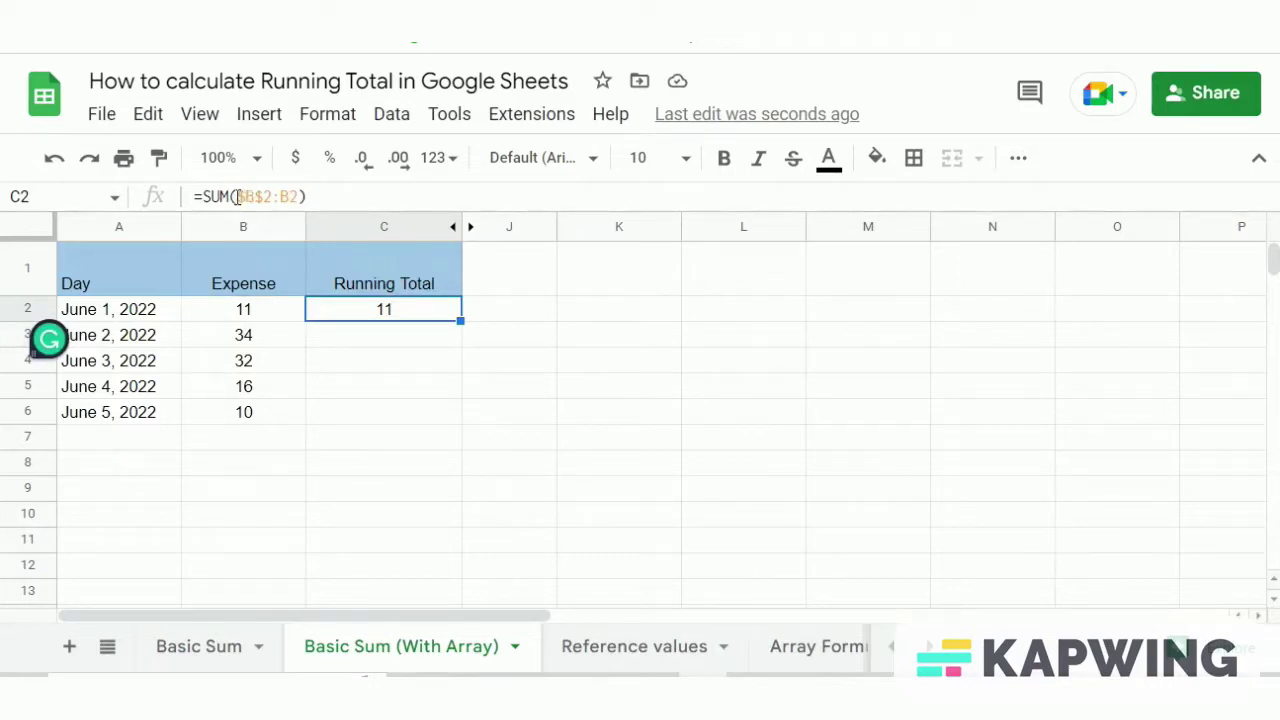
double_click(286, 196)
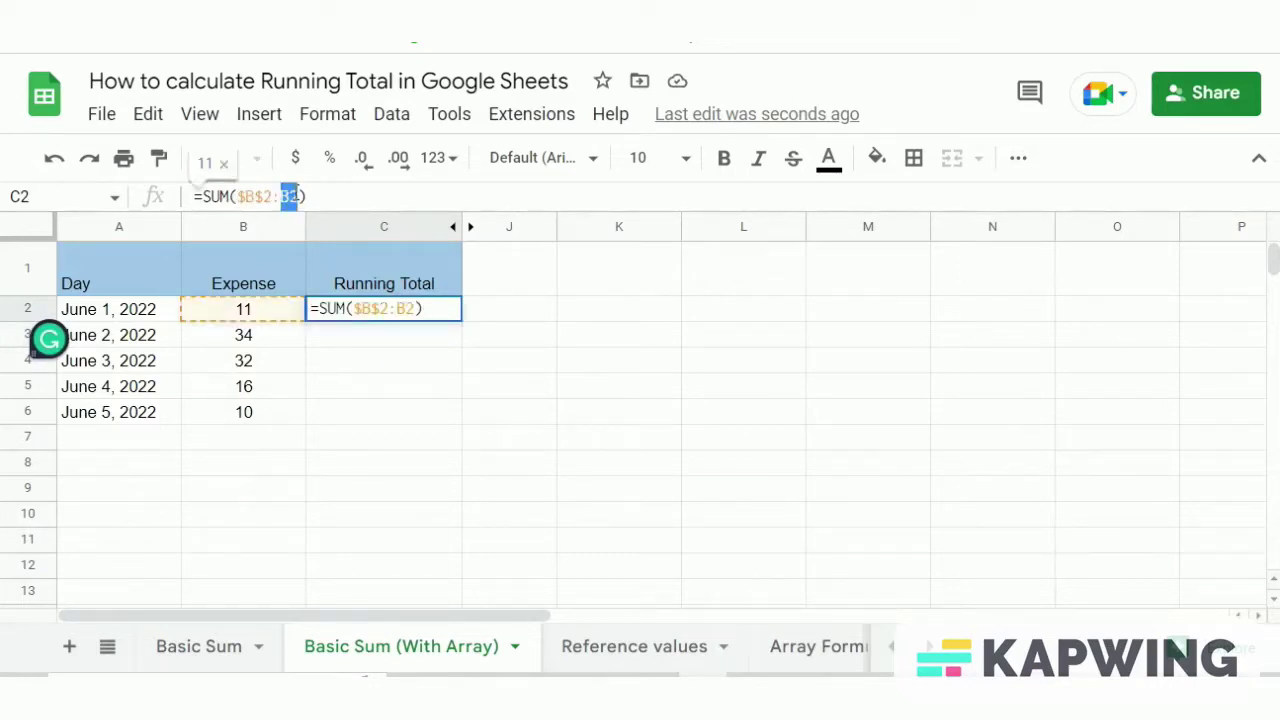
click(398, 393)
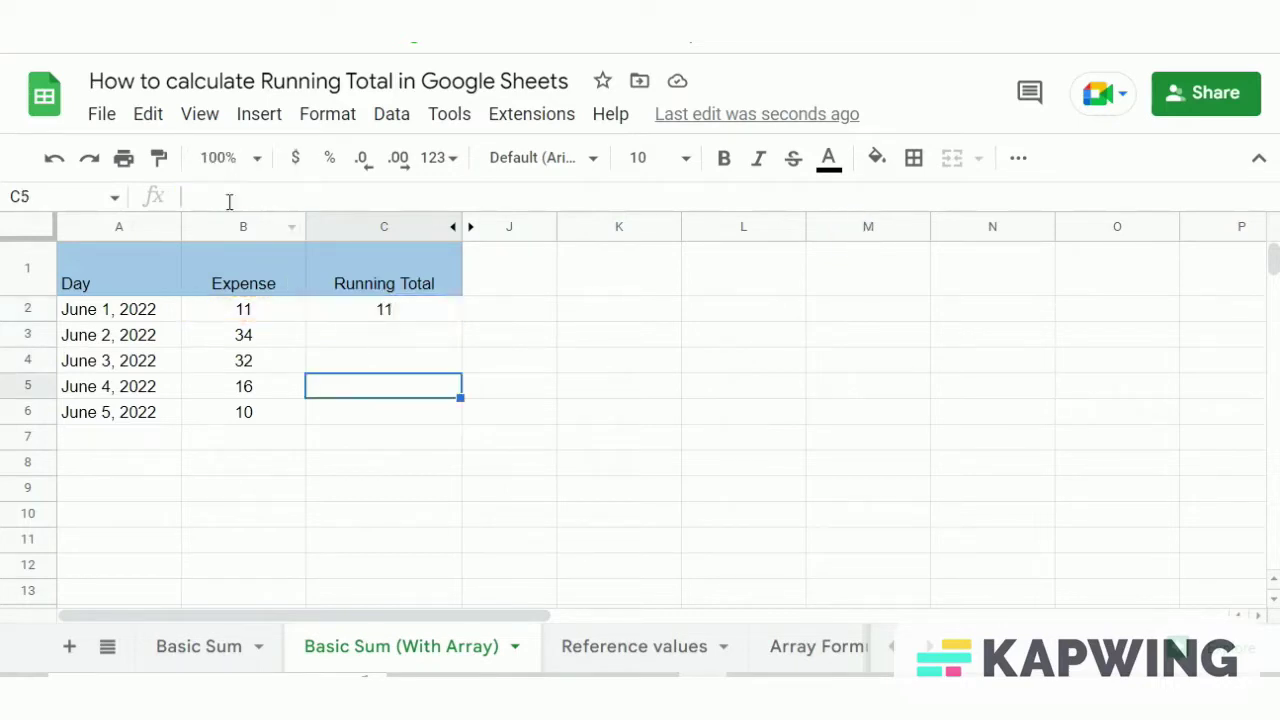
click(349, 314)
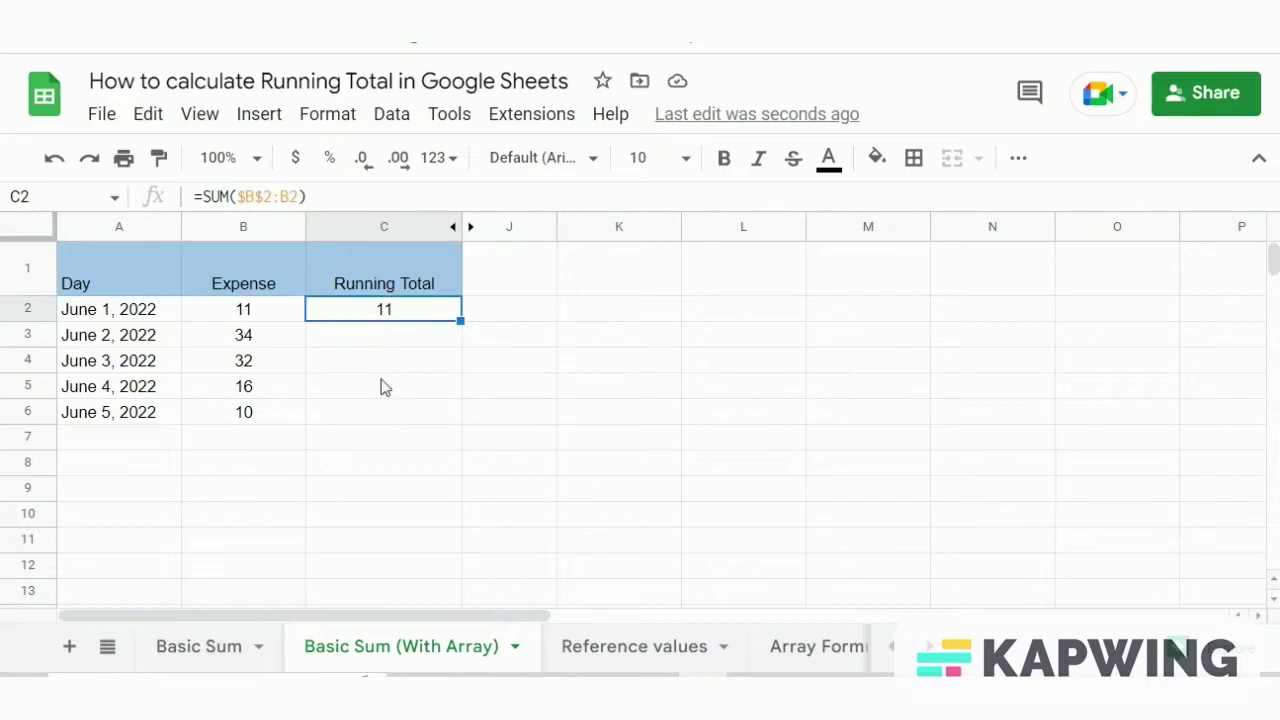
- On the Reference values sheet, enter the absolute reference formula =$A$2 in cell B2
click(646, 648)
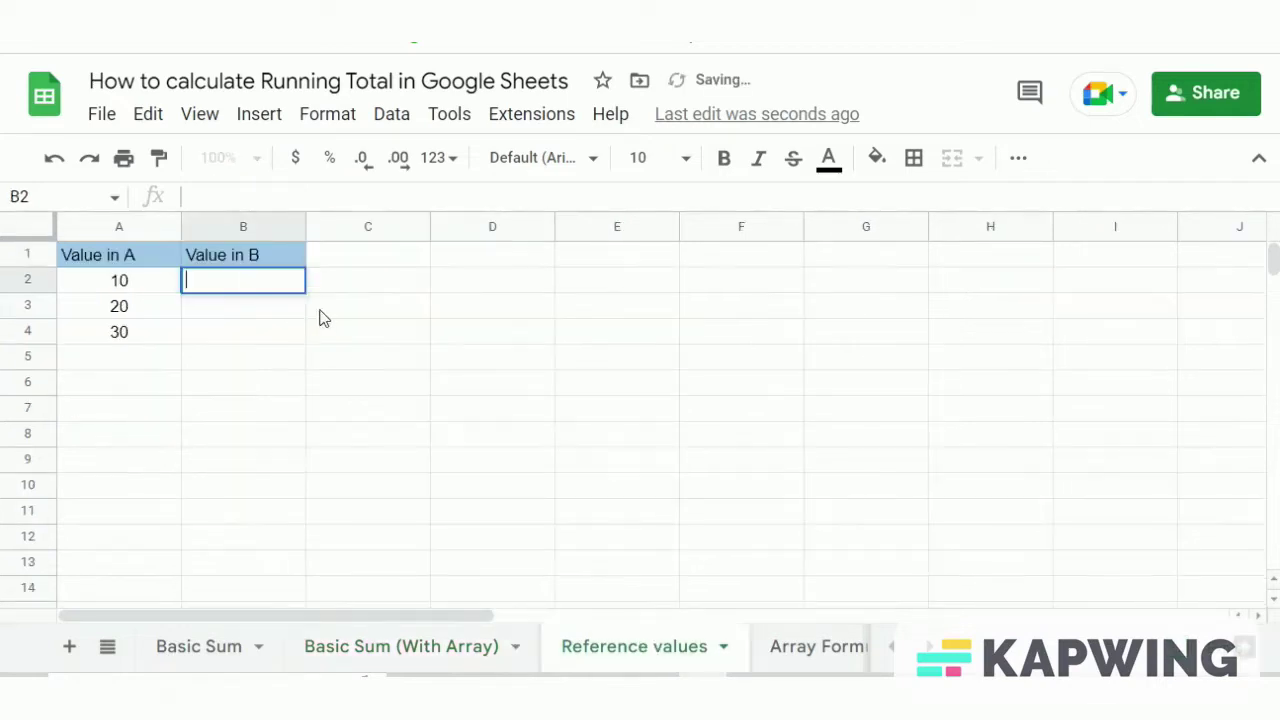
text(=)
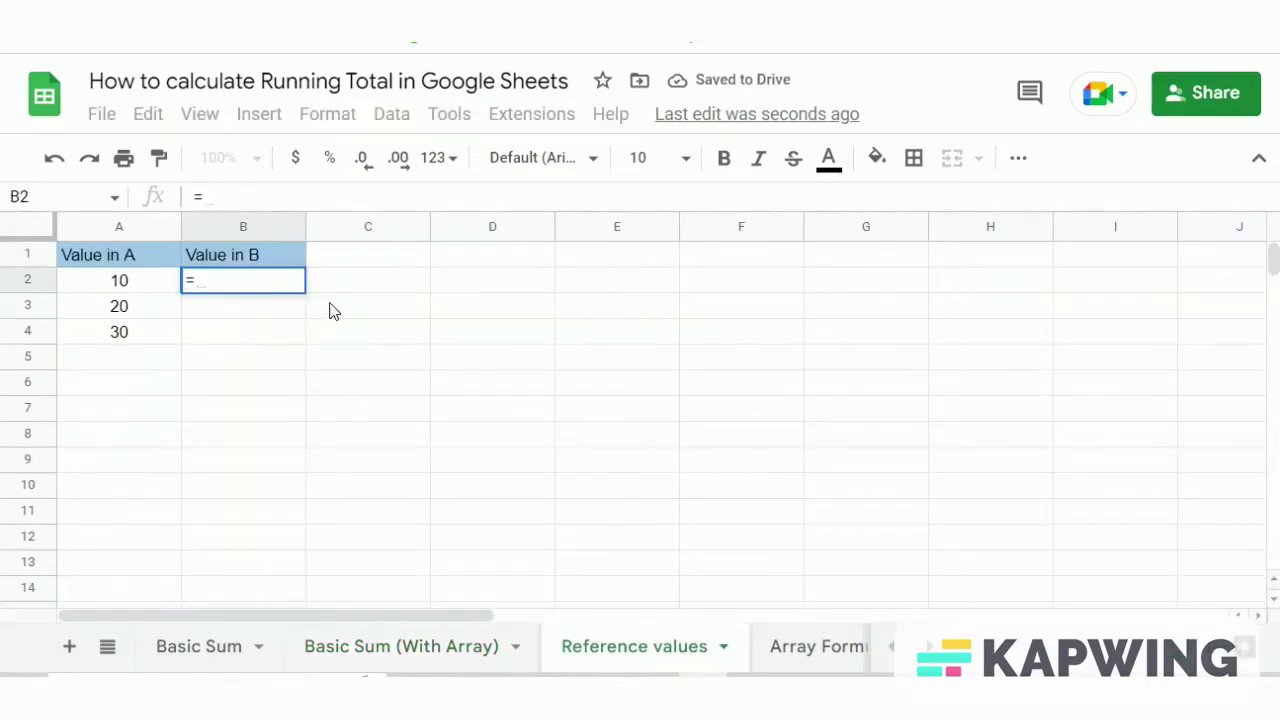
text($A)
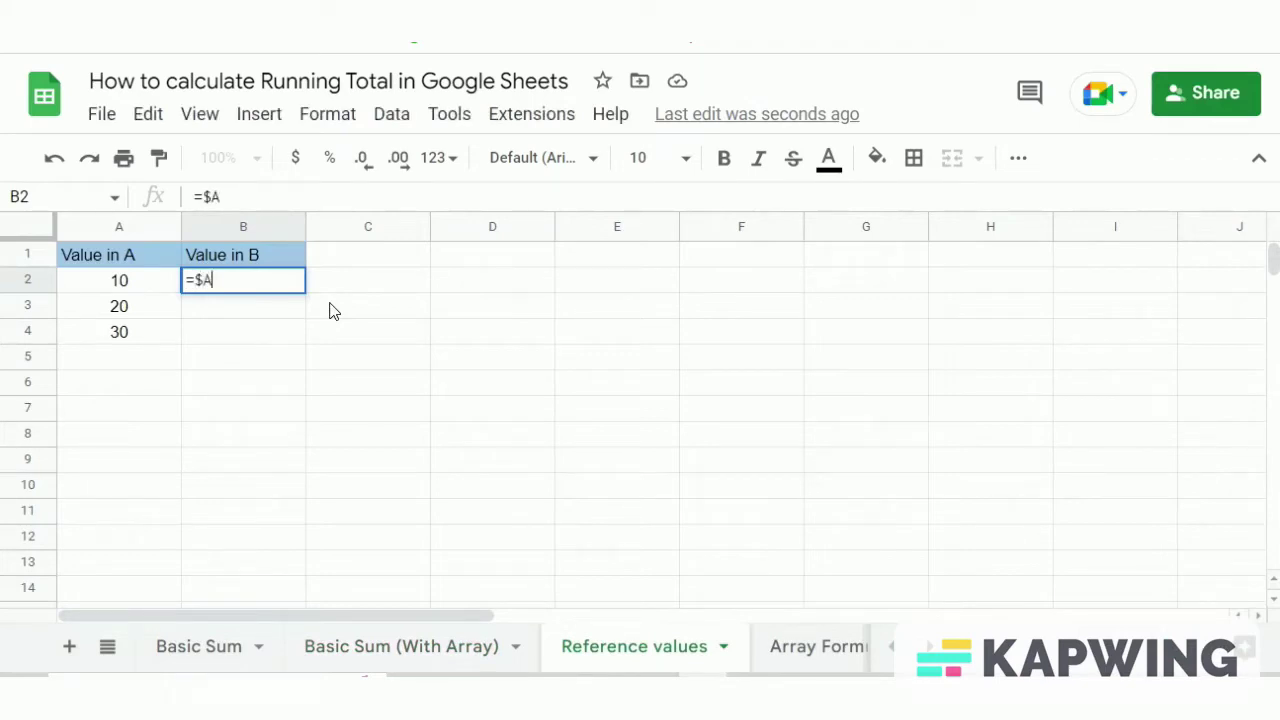
text($2)
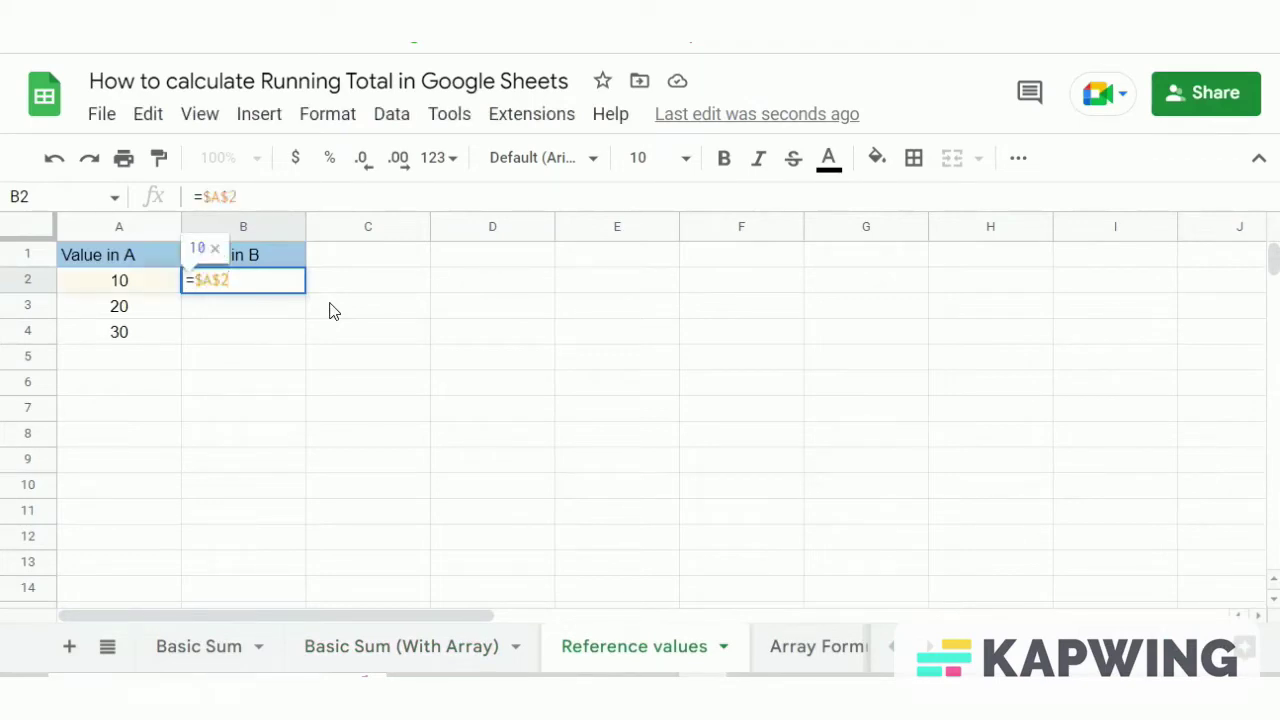
key(Return)
- Fill the absolute reference formula from B2 down through B4
click(251, 286)
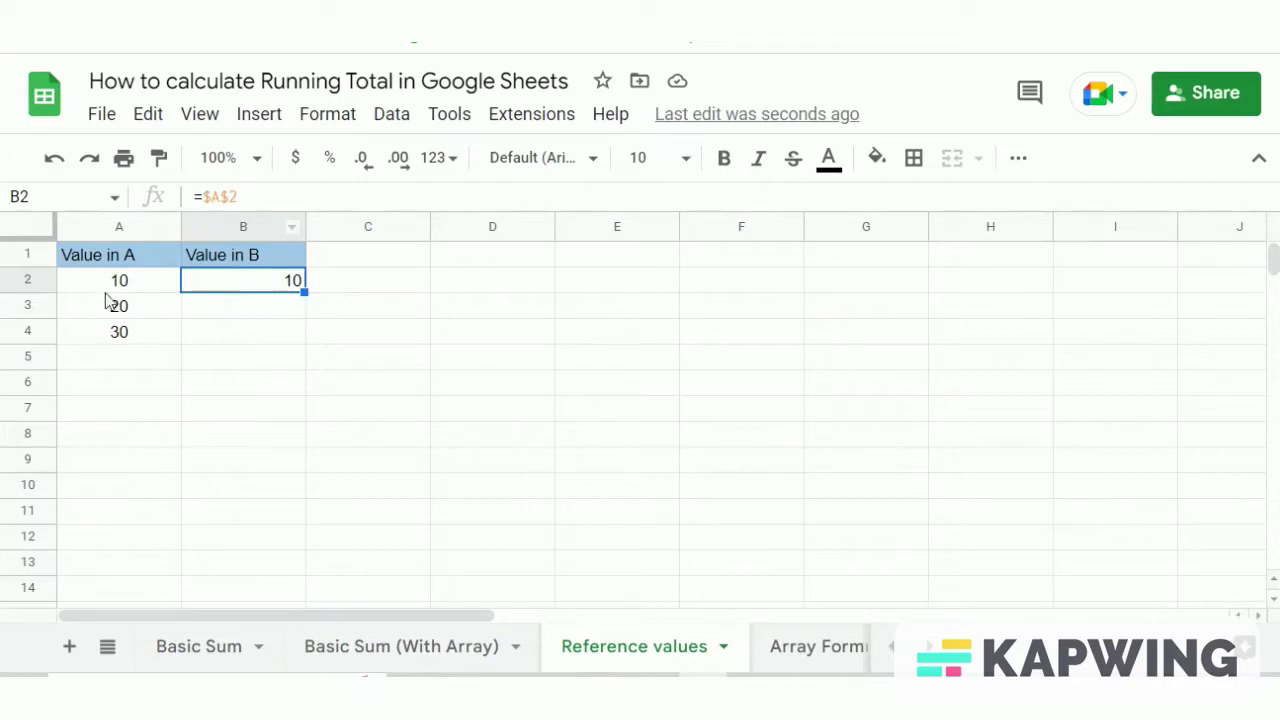
click(240, 311)
click(263, 289)
drag(304, 292, 300, 336)
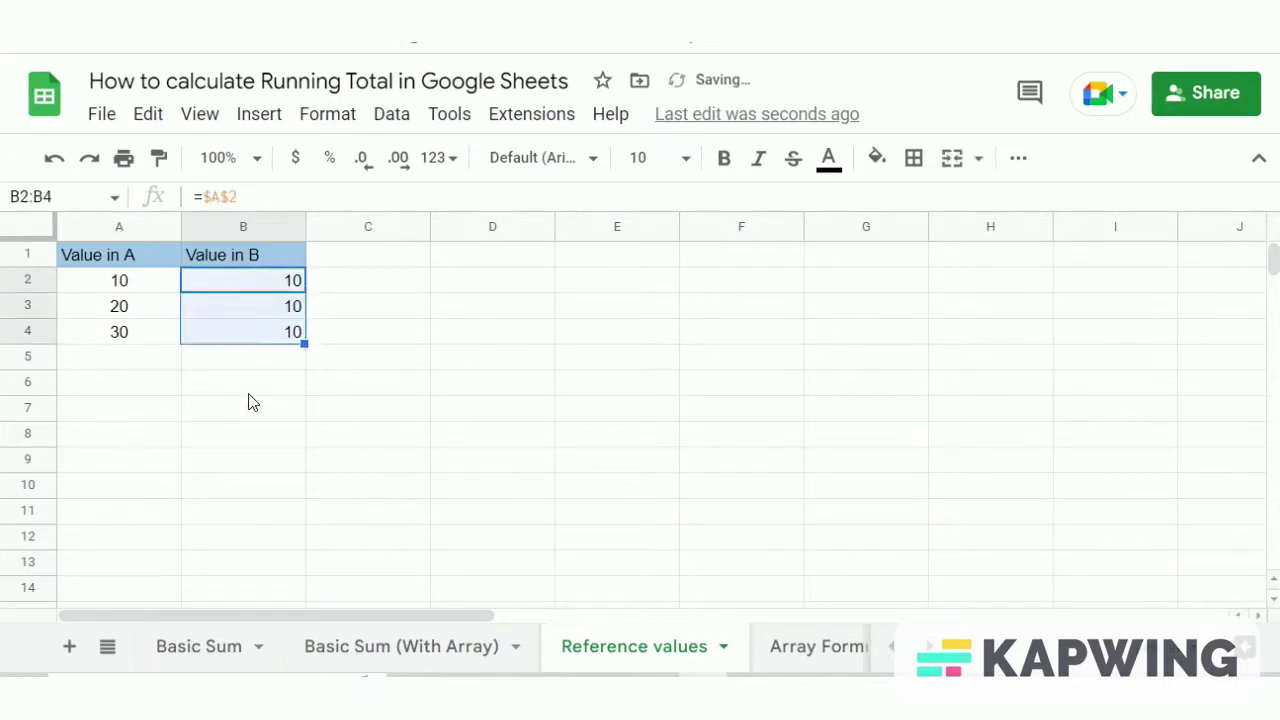
- Compare the formulas in cells B2 through B4 to examine how the absolute reference is copied
click(256, 302)
click(254, 338)
click(257, 289)
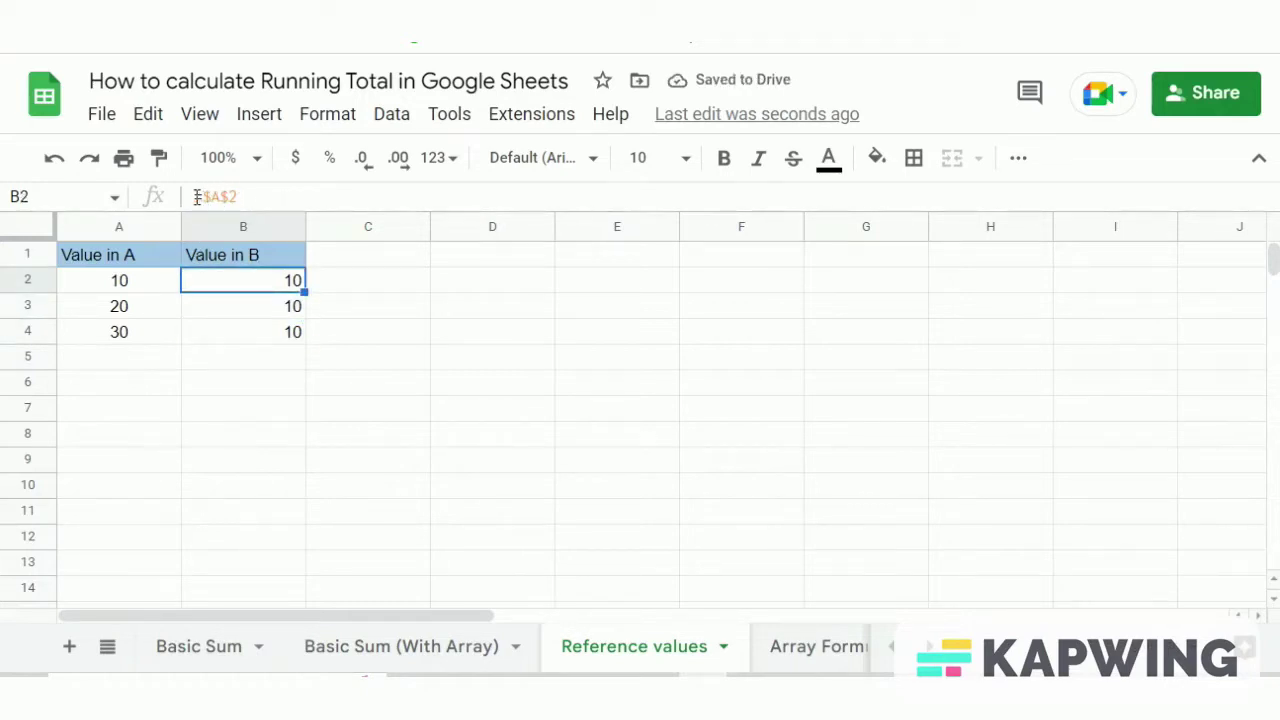
click(245, 338)
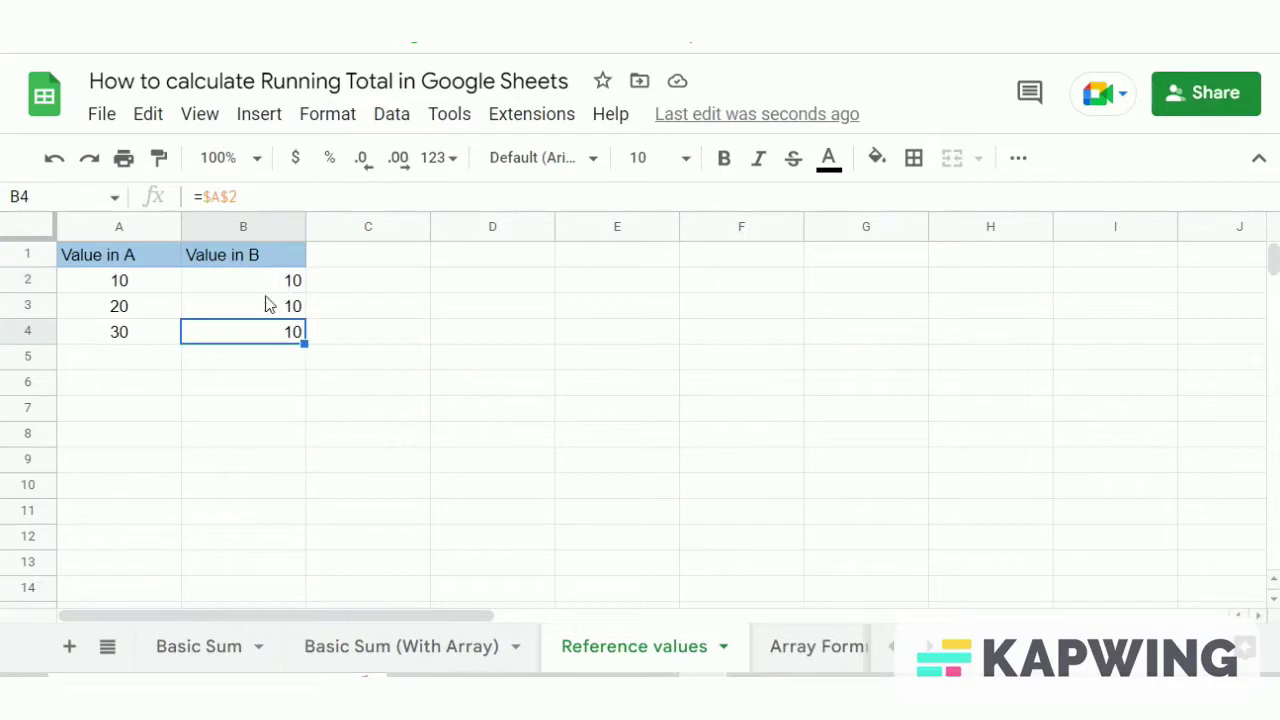
click(265, 290)
click(262, 336)
click(248, 283)
click(259, 356)
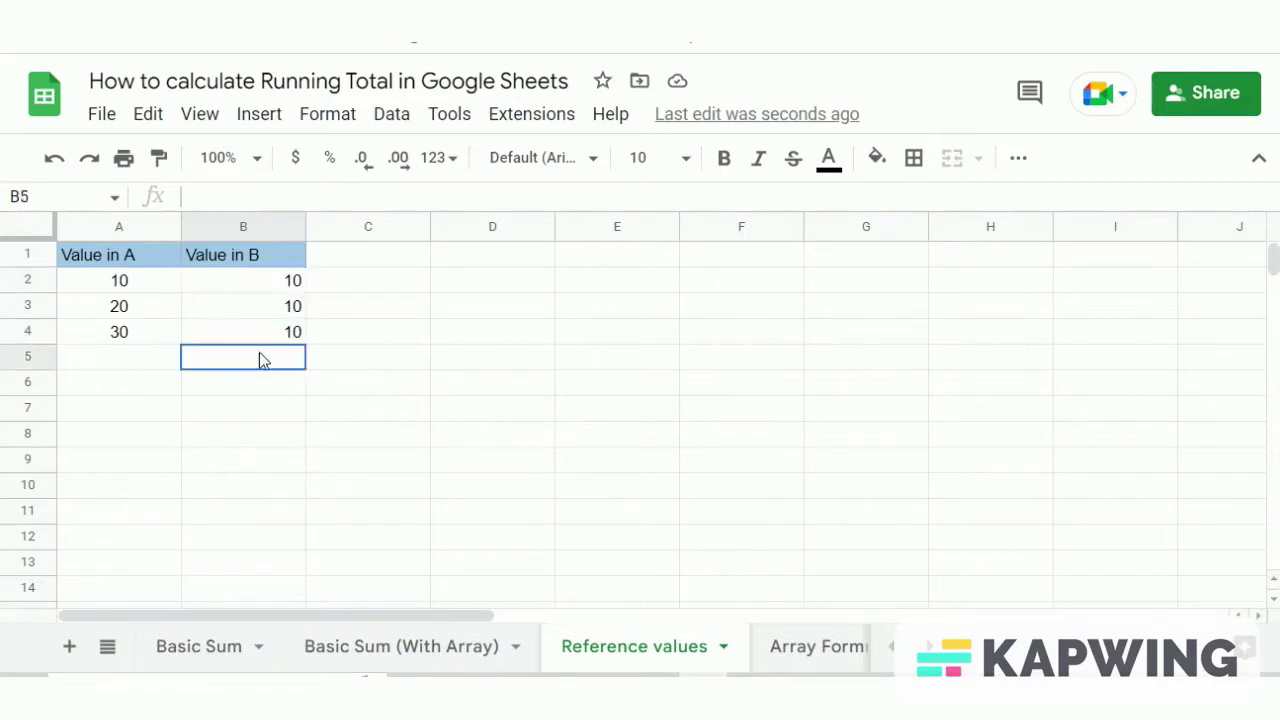
- Enter the relative reference formula =A2 in cell C2
click(368, 290)
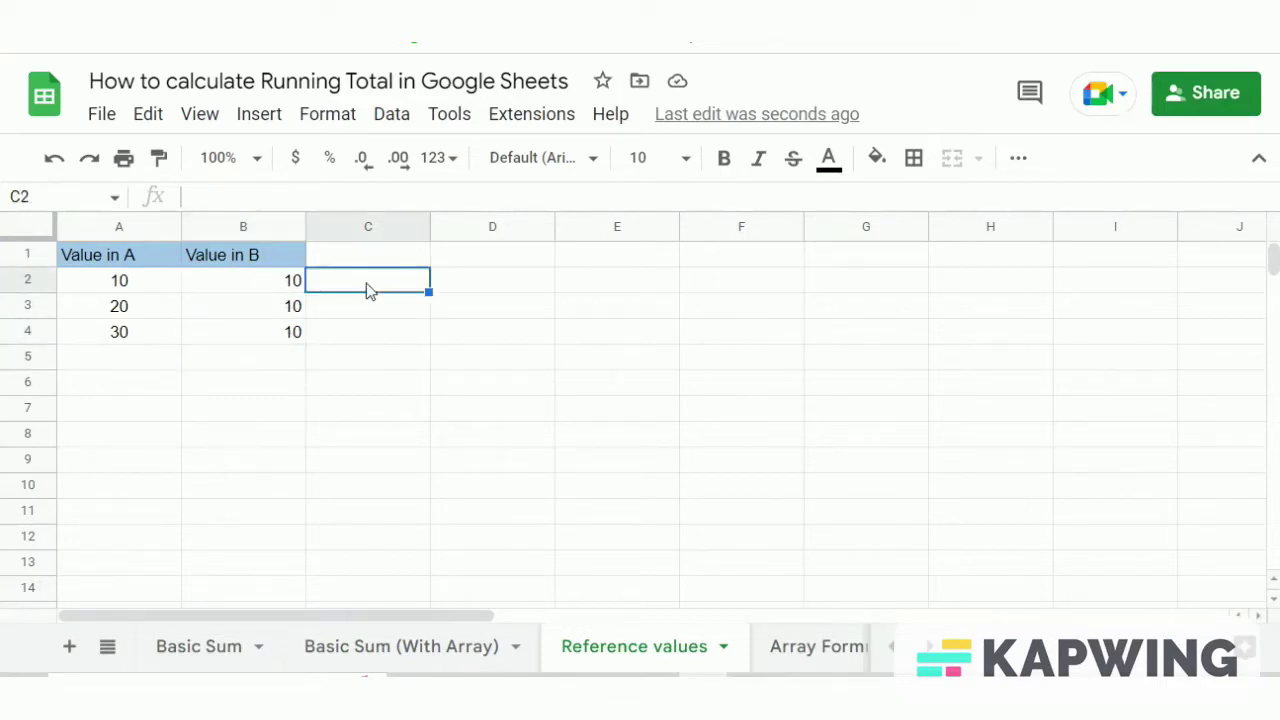
text(=A2)
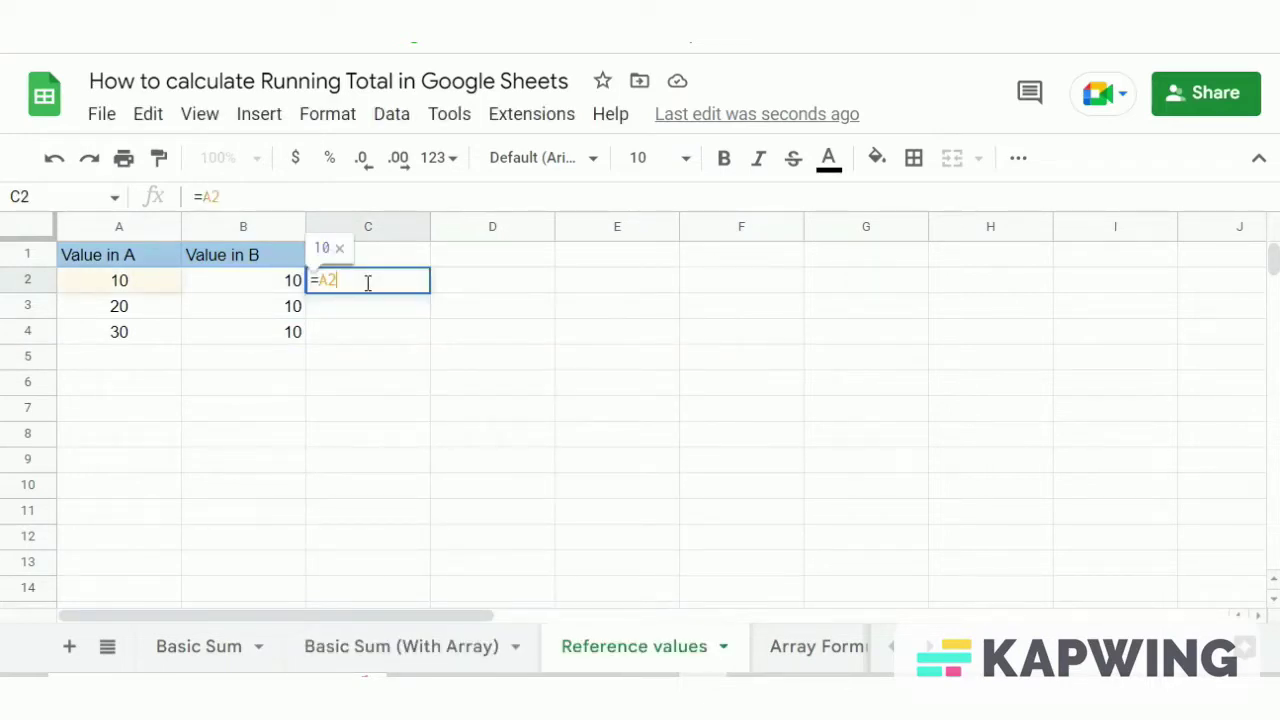
key(Return)
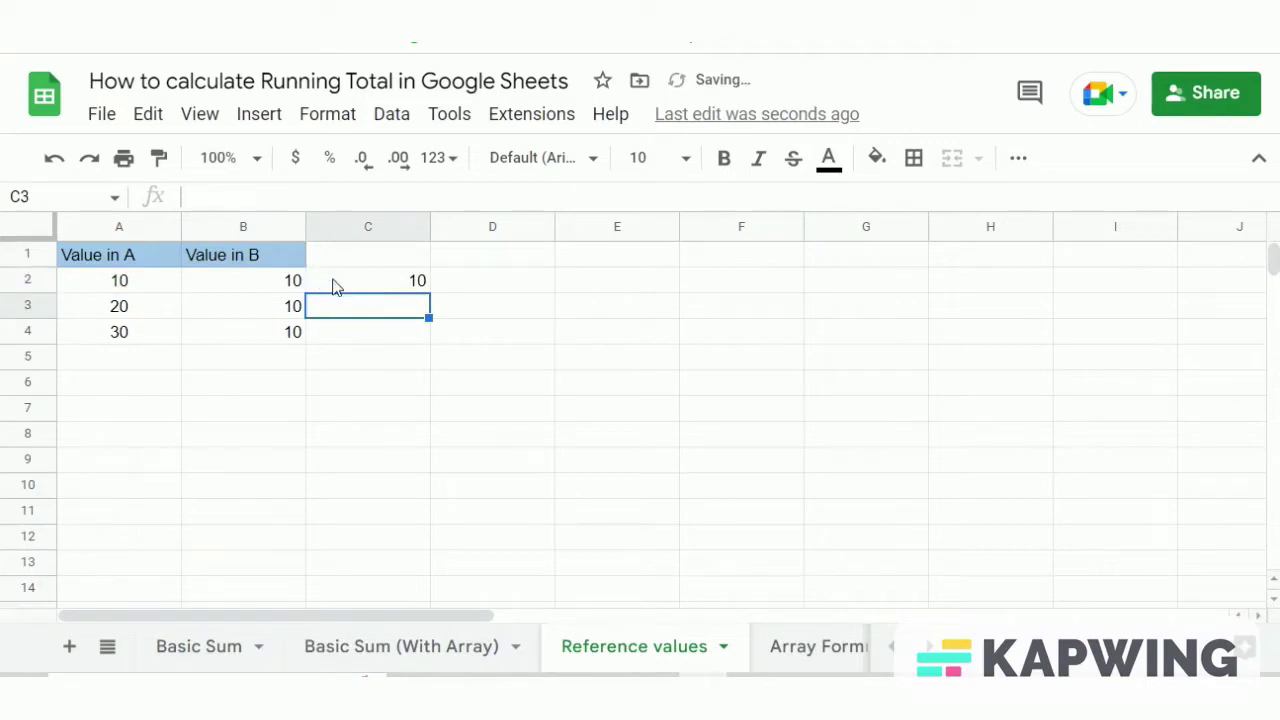
- Fill the relative reference formula from C2 down through C4 and compare C3 with A3
click(335, 282)
drag(428, 291, 424, 322)
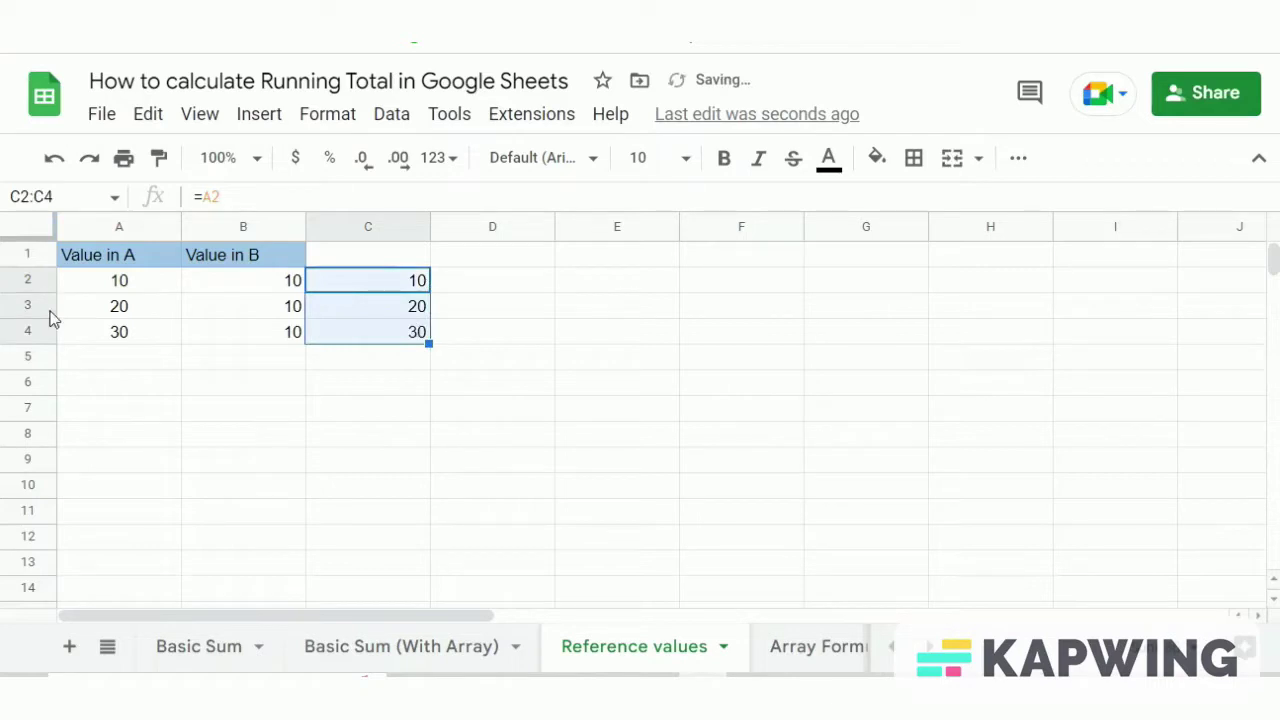
click(127, 316)
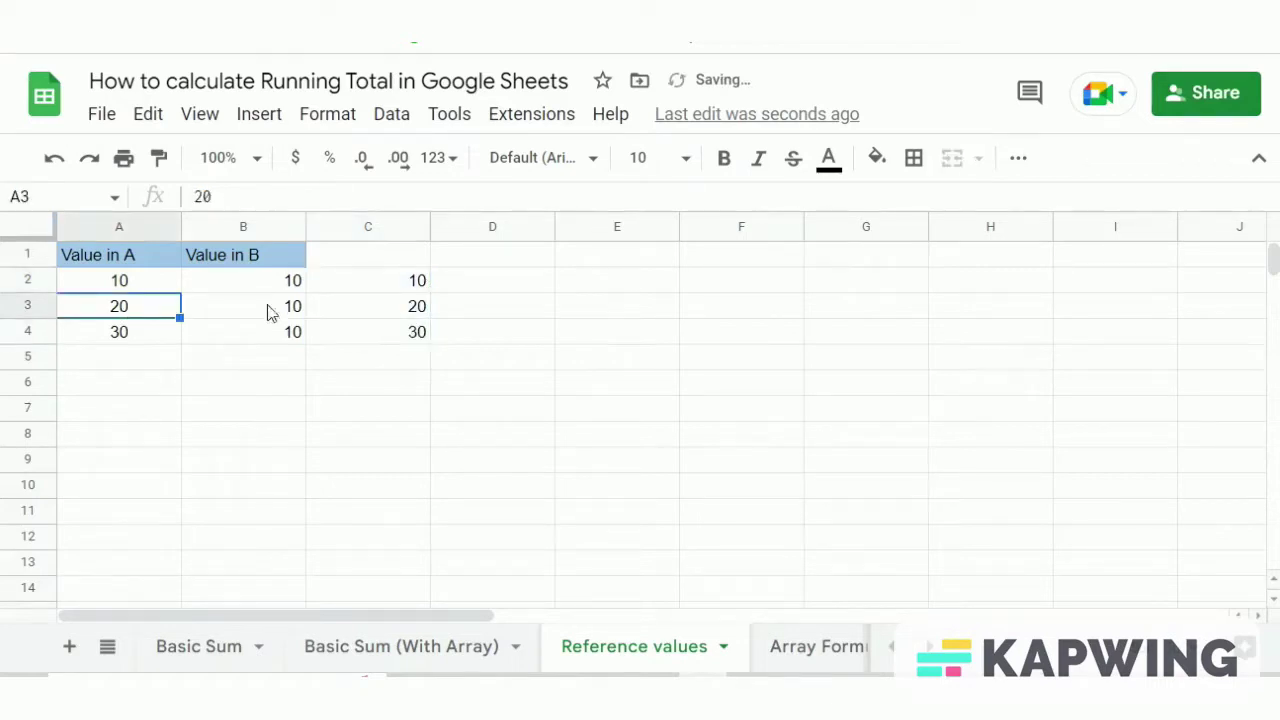
click(408, 311)
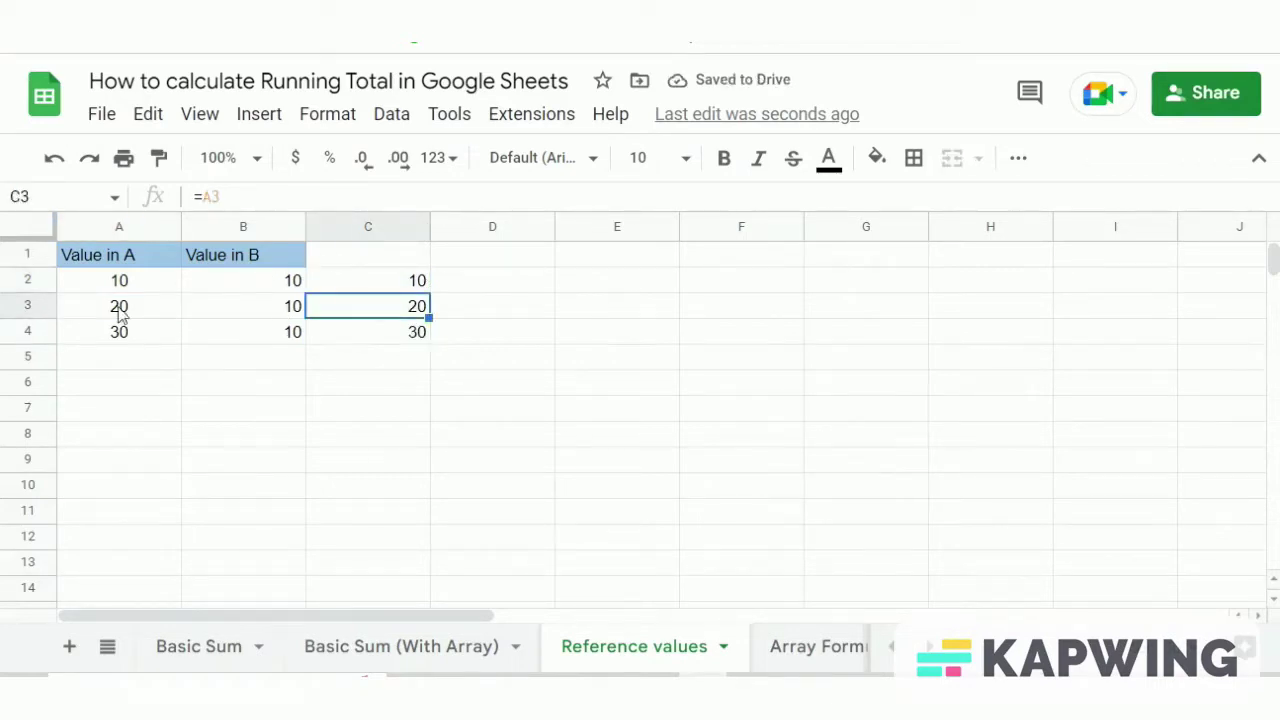
- Fill the SUM formula from C2 down to C3 on the Basic Sum (With Array) sheet
click(394, 340)
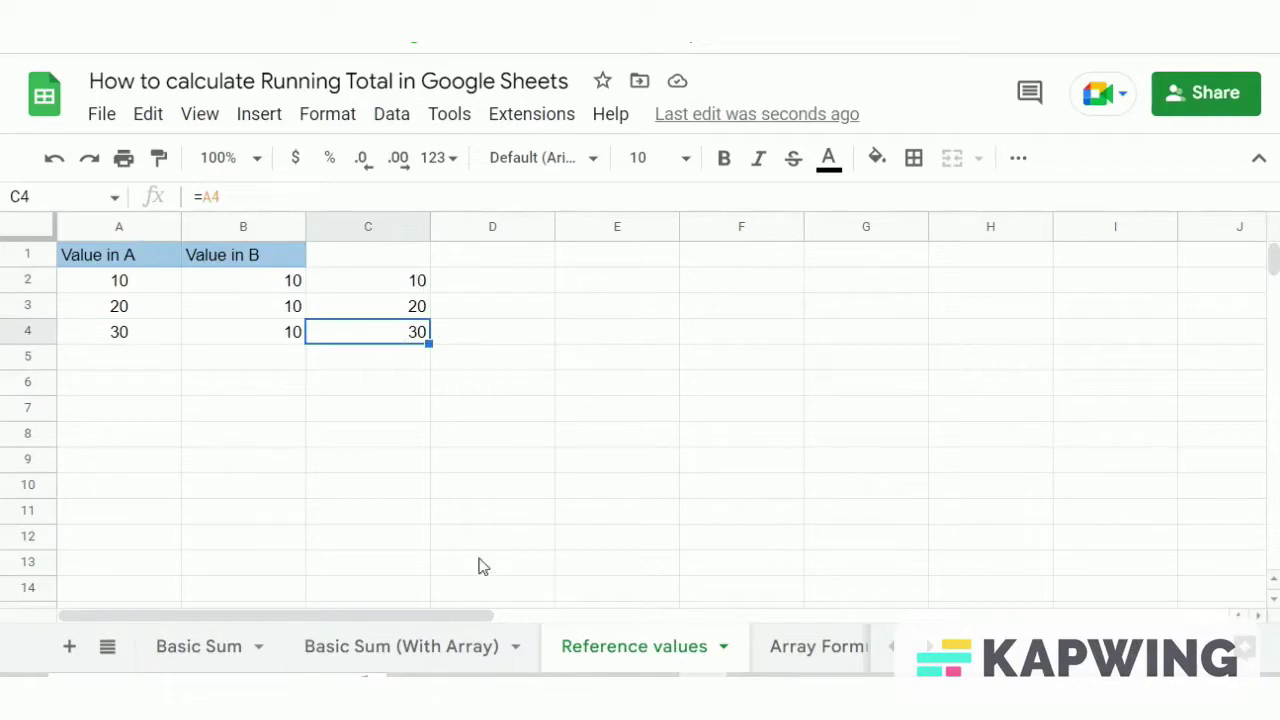
click(451, 650)
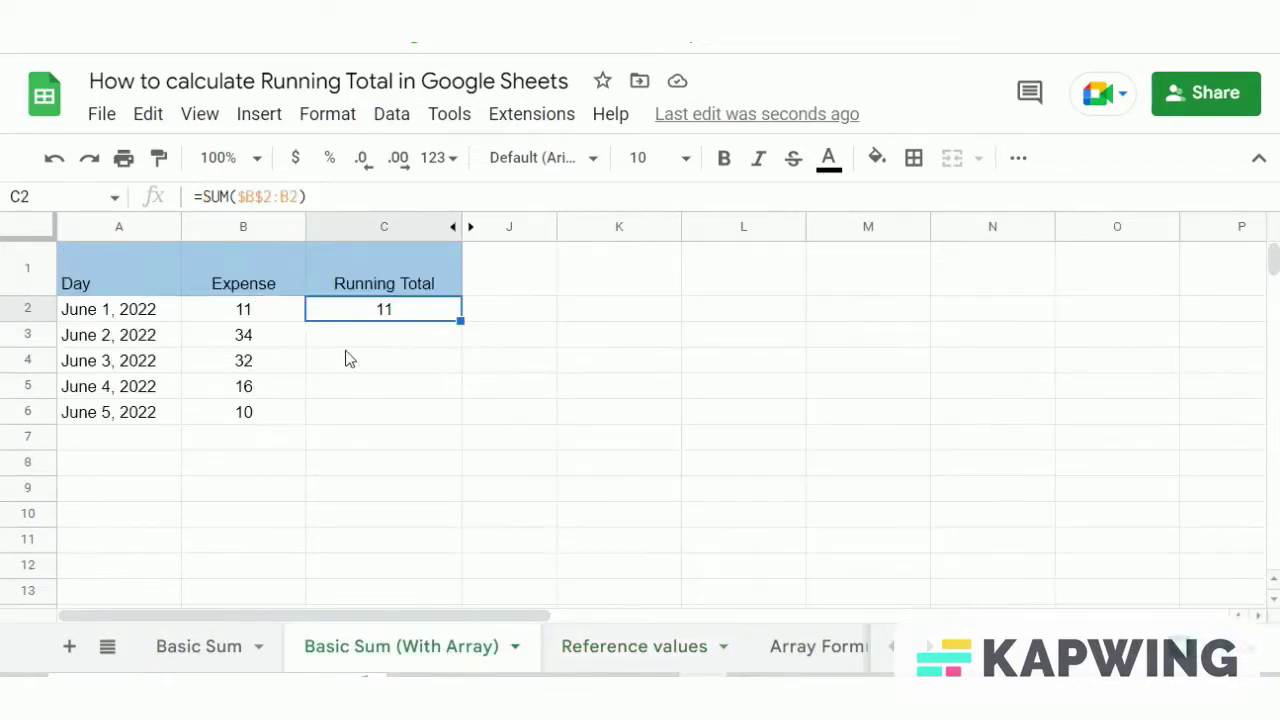
click(363, 372)
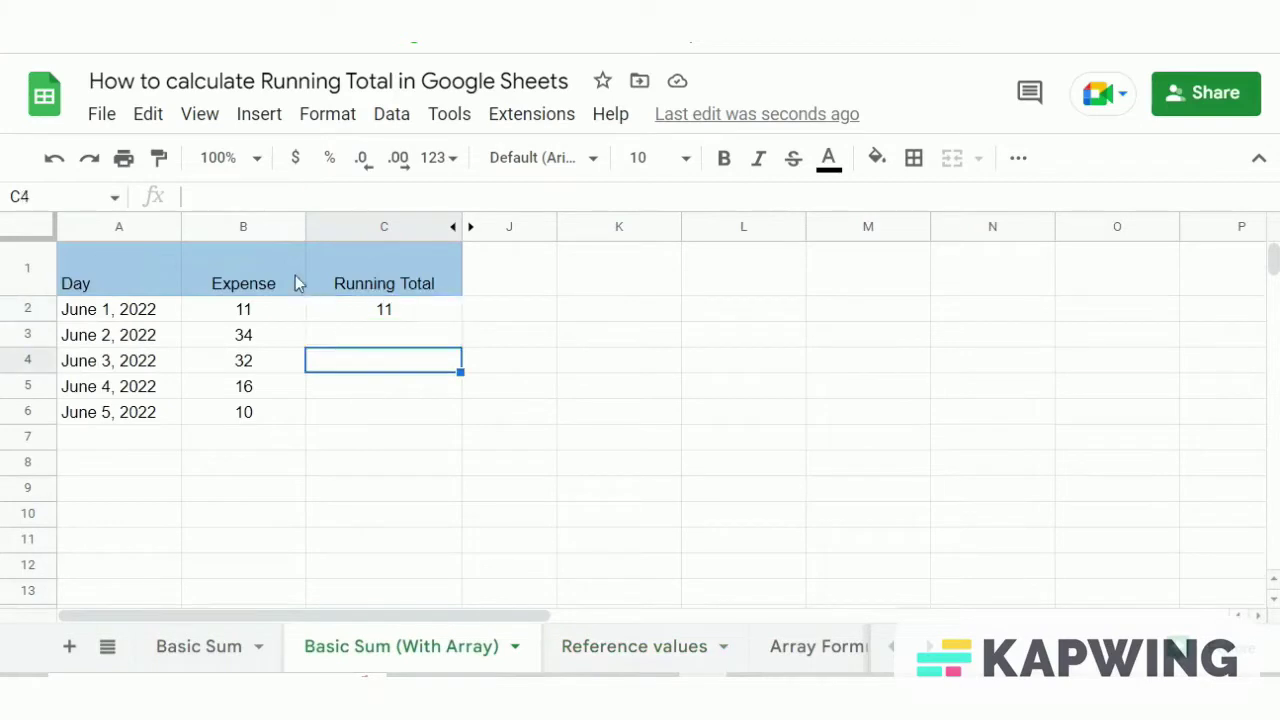
click(343, 314)
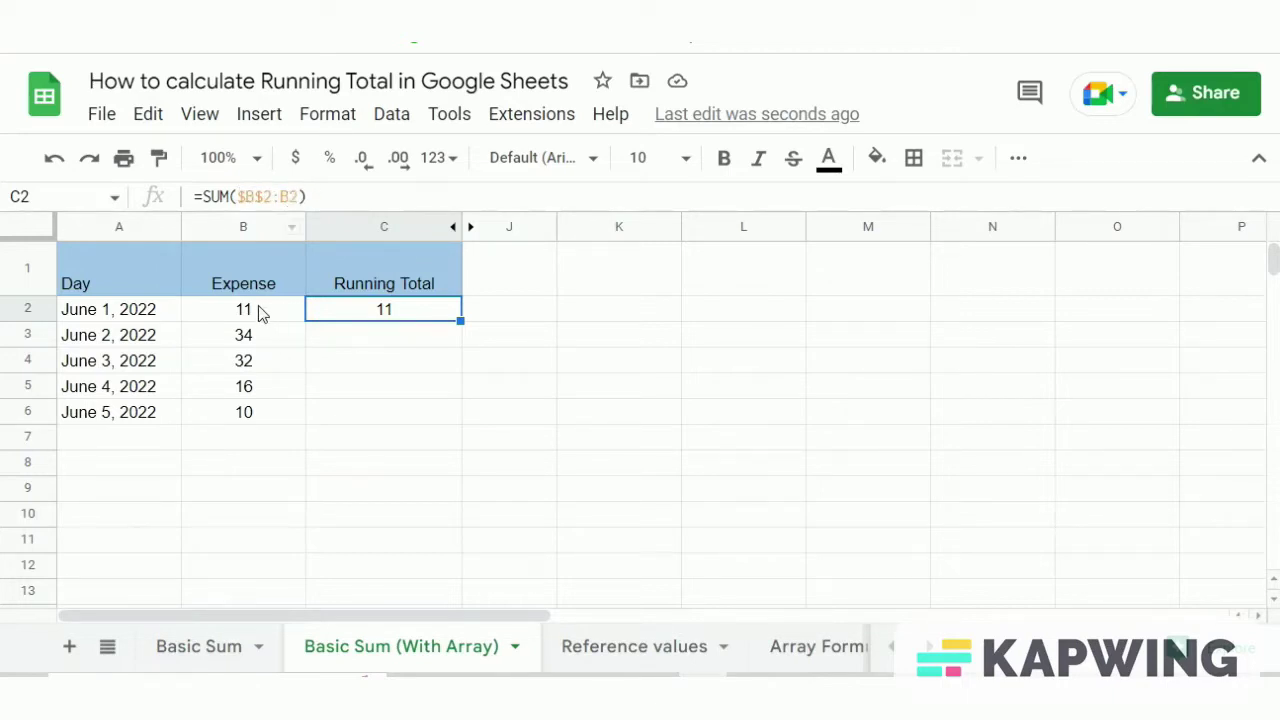
drag(461, 321, 460, 342)
click(429, 363)
- Compare the SUM formulas in C2 and C3 with the expense in B3 to examine the expanding range
click(427, 340)
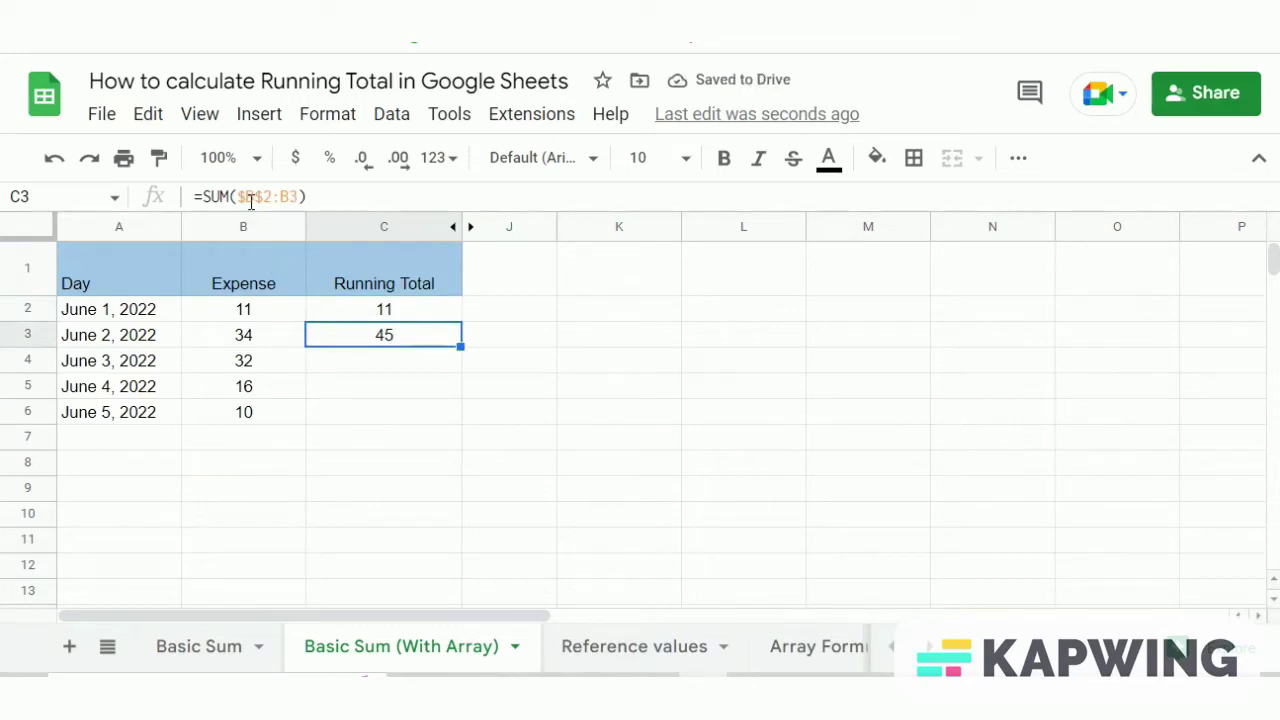
click(404, 313)
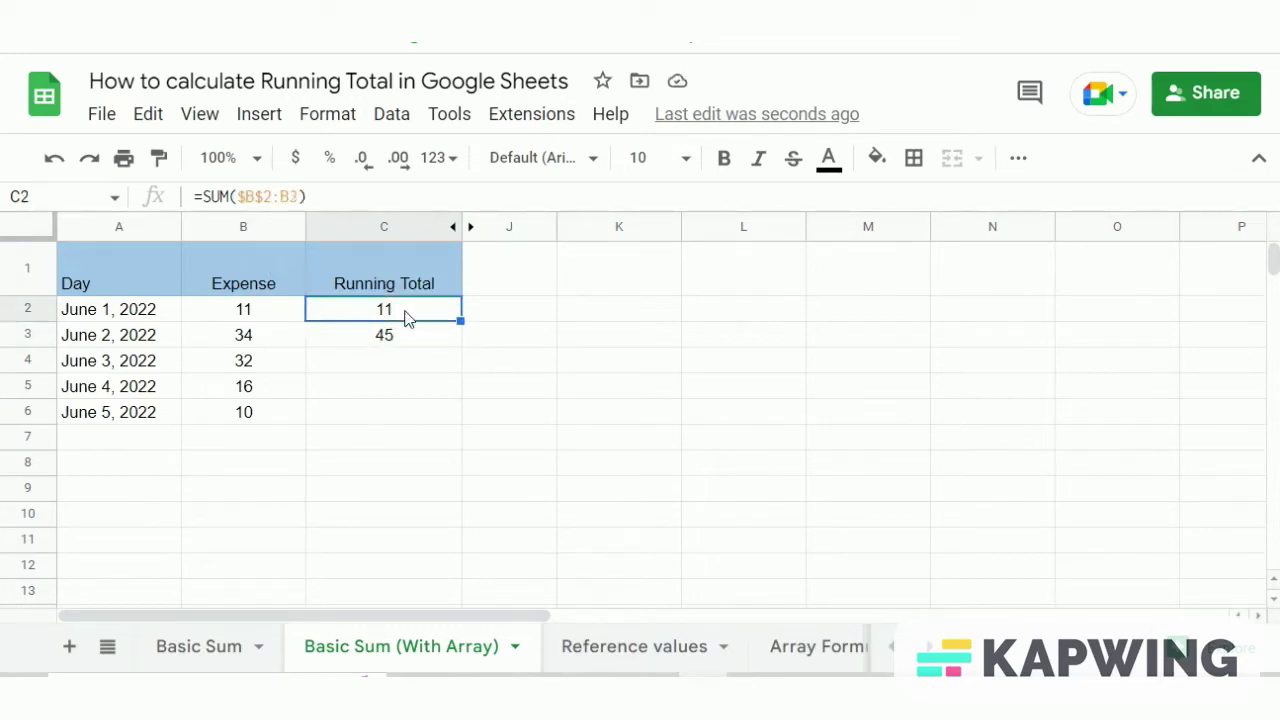
click(385, 333)
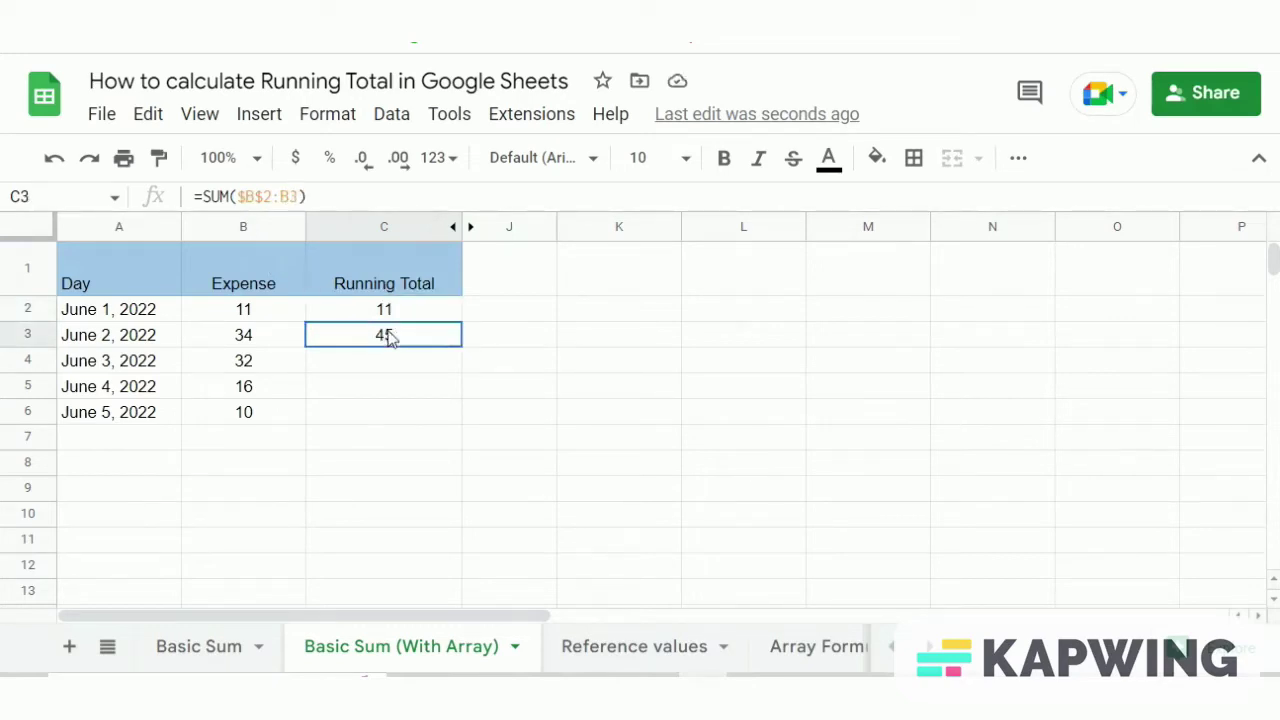
click(263, 332)
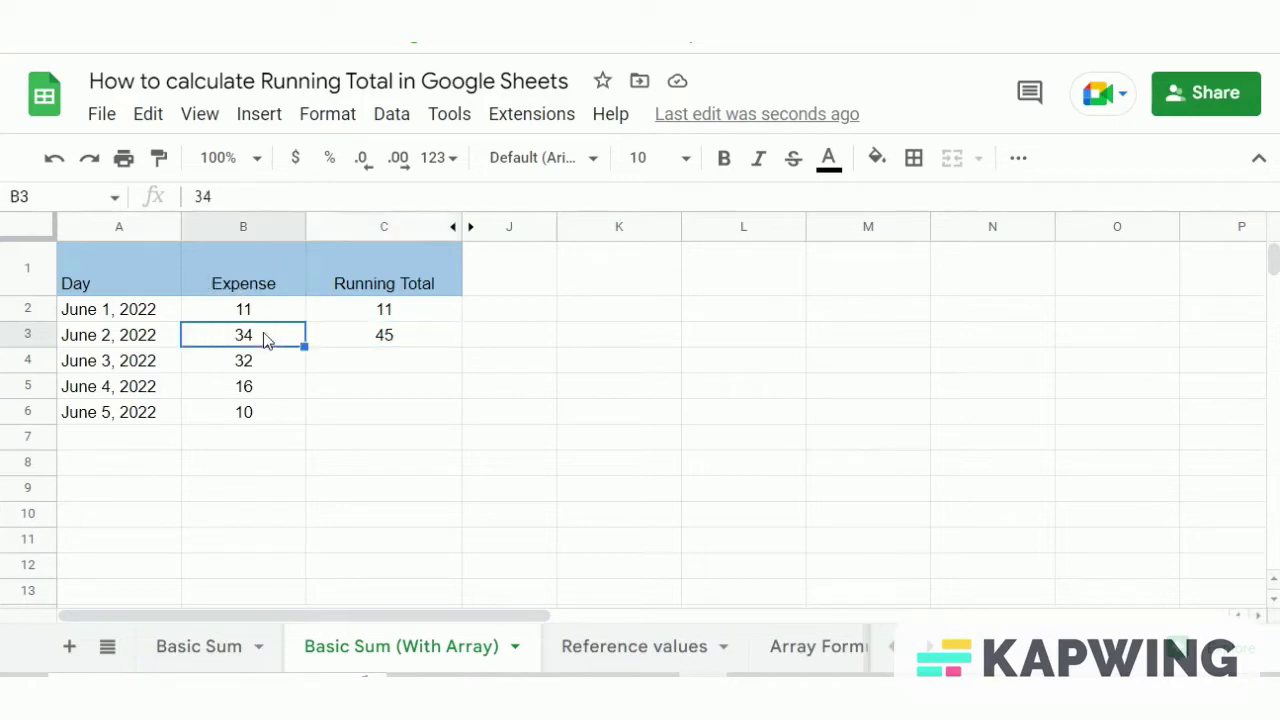
- Fill the SUM formula from C3 down through C6 and check the copied range in C4
click(350, 352)
click(403, 341)
drag(459, 345, 443, 413)
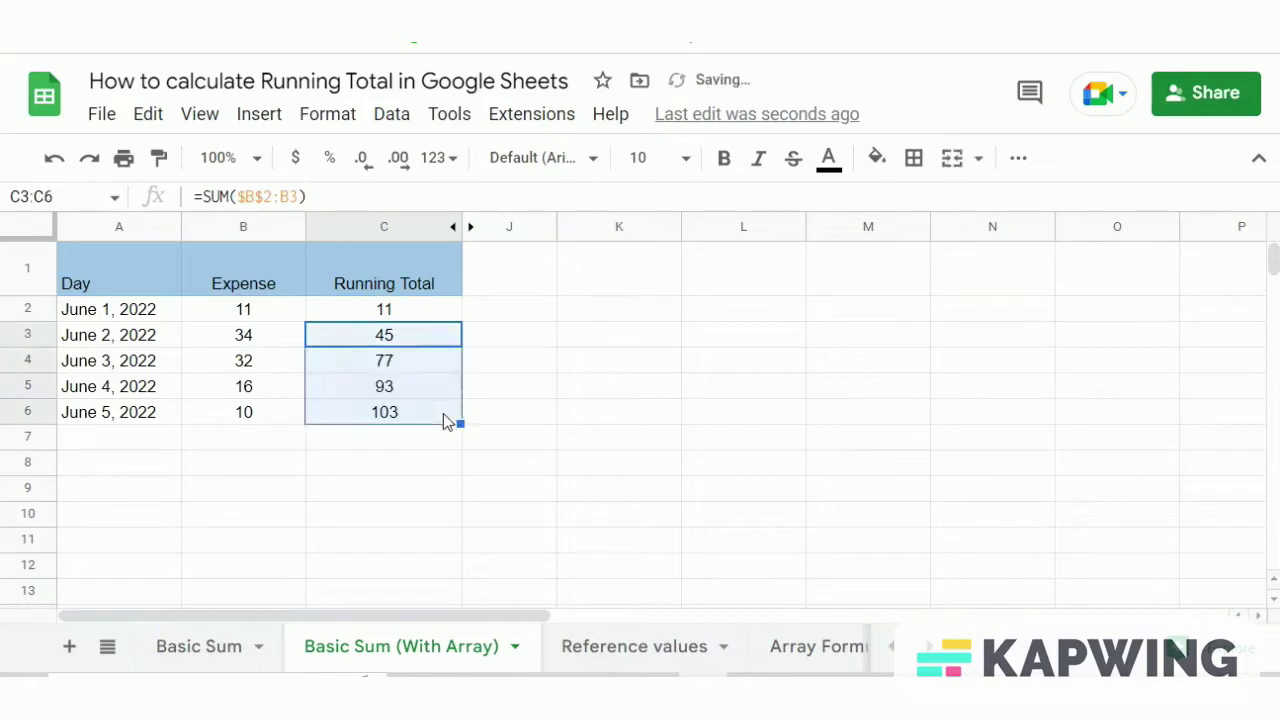
click(417, 363)
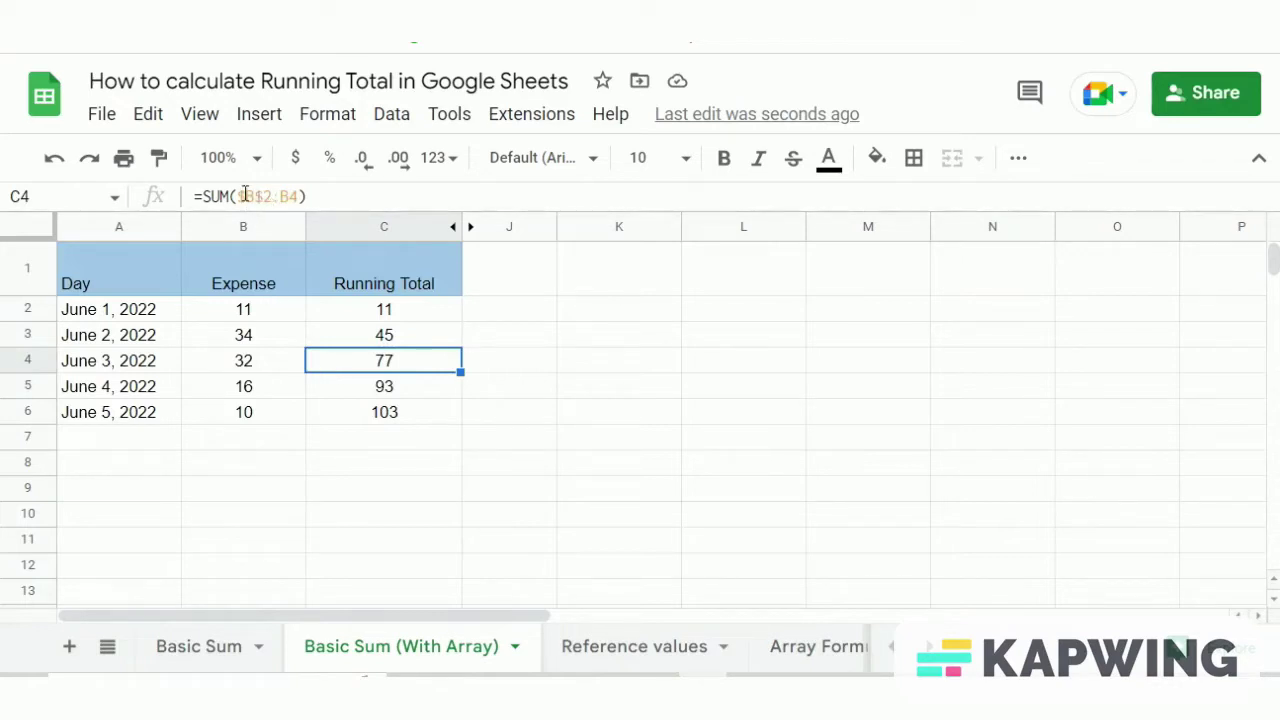
click(356, 437)
click(352, 362)
- On the Basic Sum sheet, extend the addition formula from C6 down through C11 and check the copied formulas
key(ctrl+shift+Page_Up)
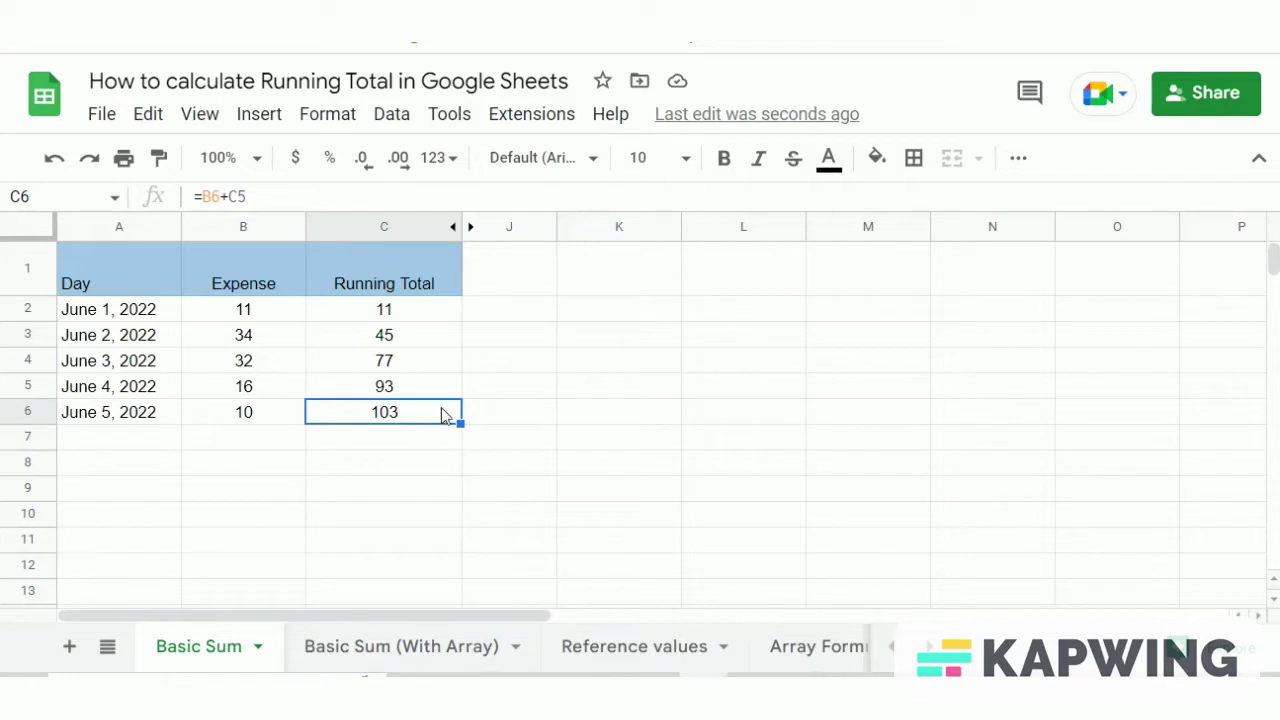
drag(460, 423, 460, 546)
click(568, 466)
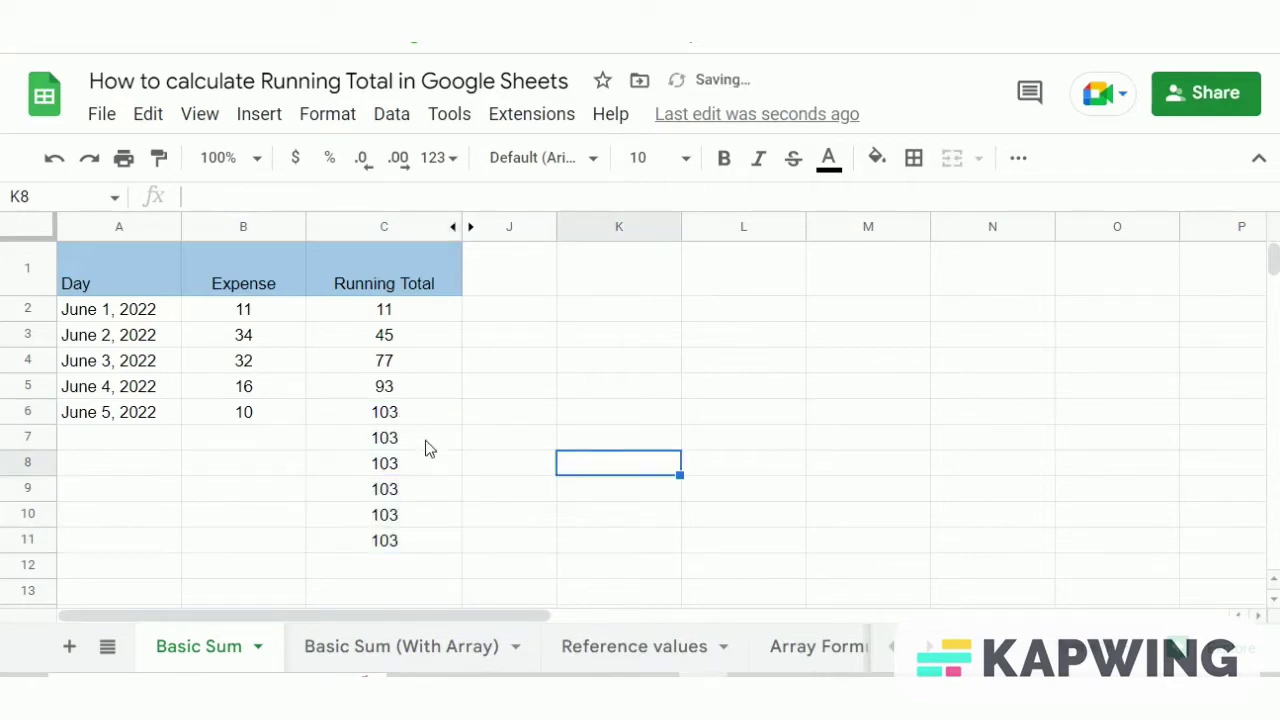
click(418, 445)
click(418, 422)
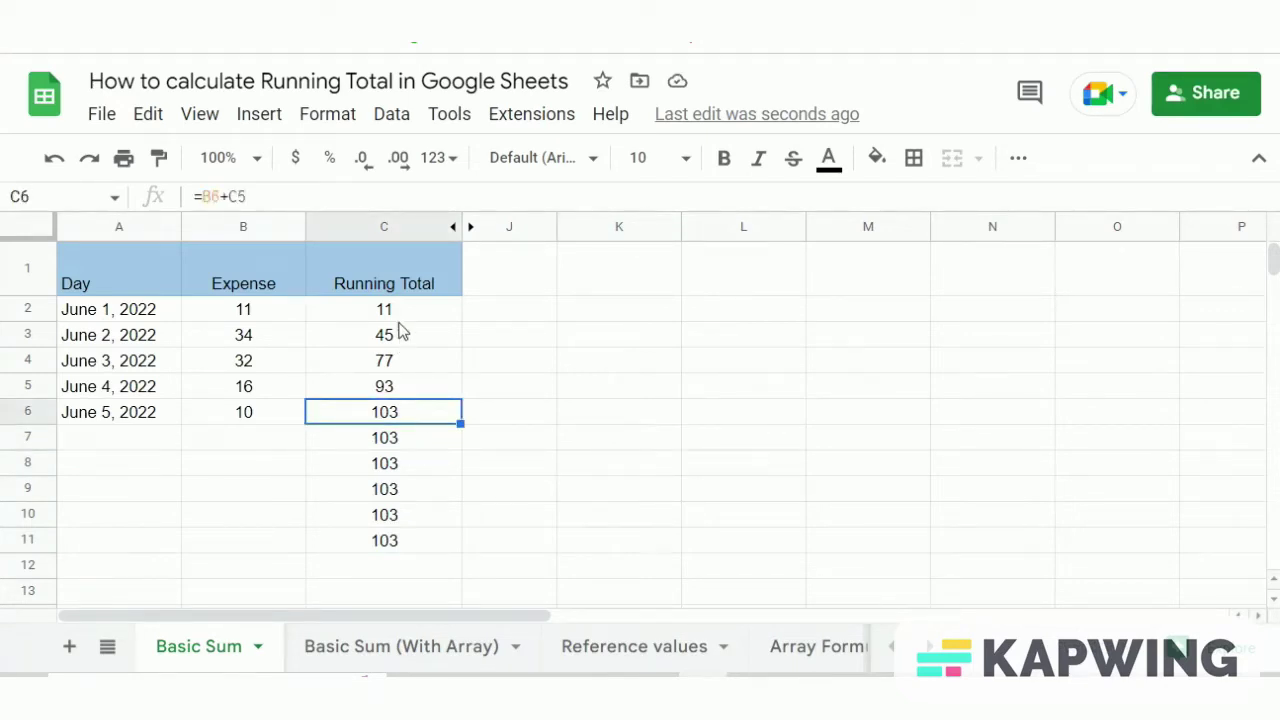
click(417, 516)
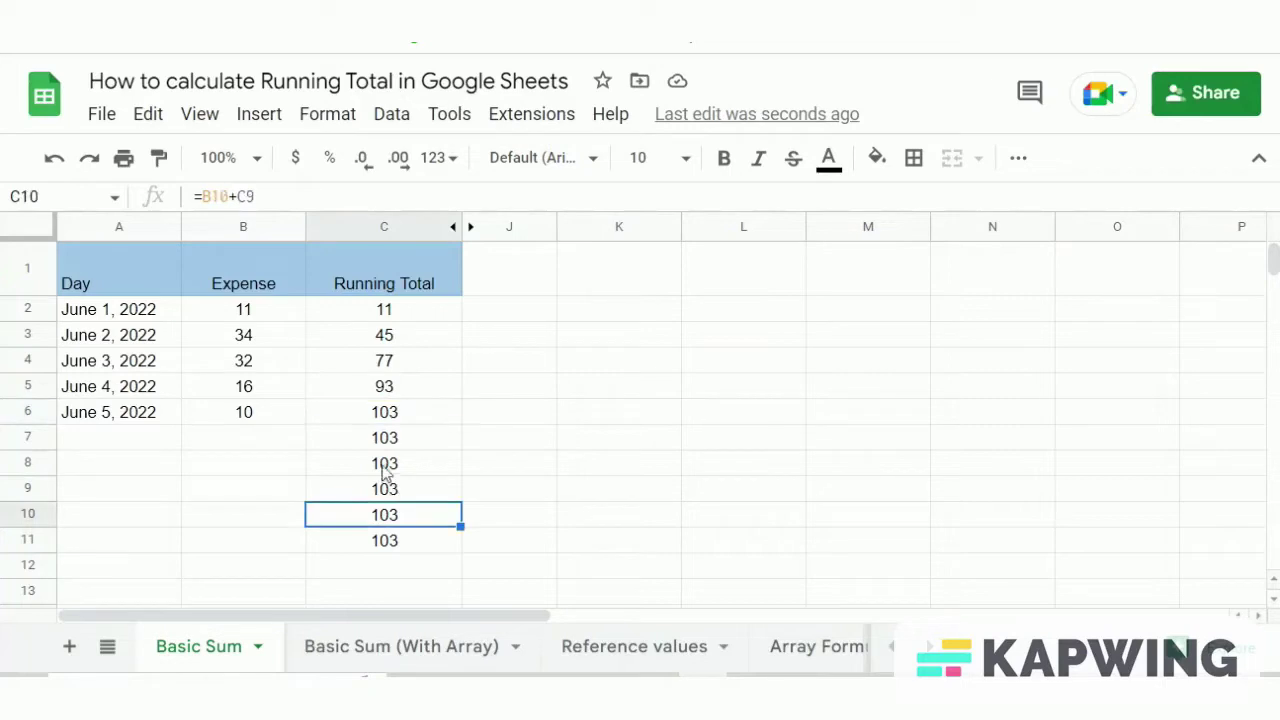
- Enter an expense of 3 in cell B7 and check the running total formulas in C7 and C8
click(259, 440)
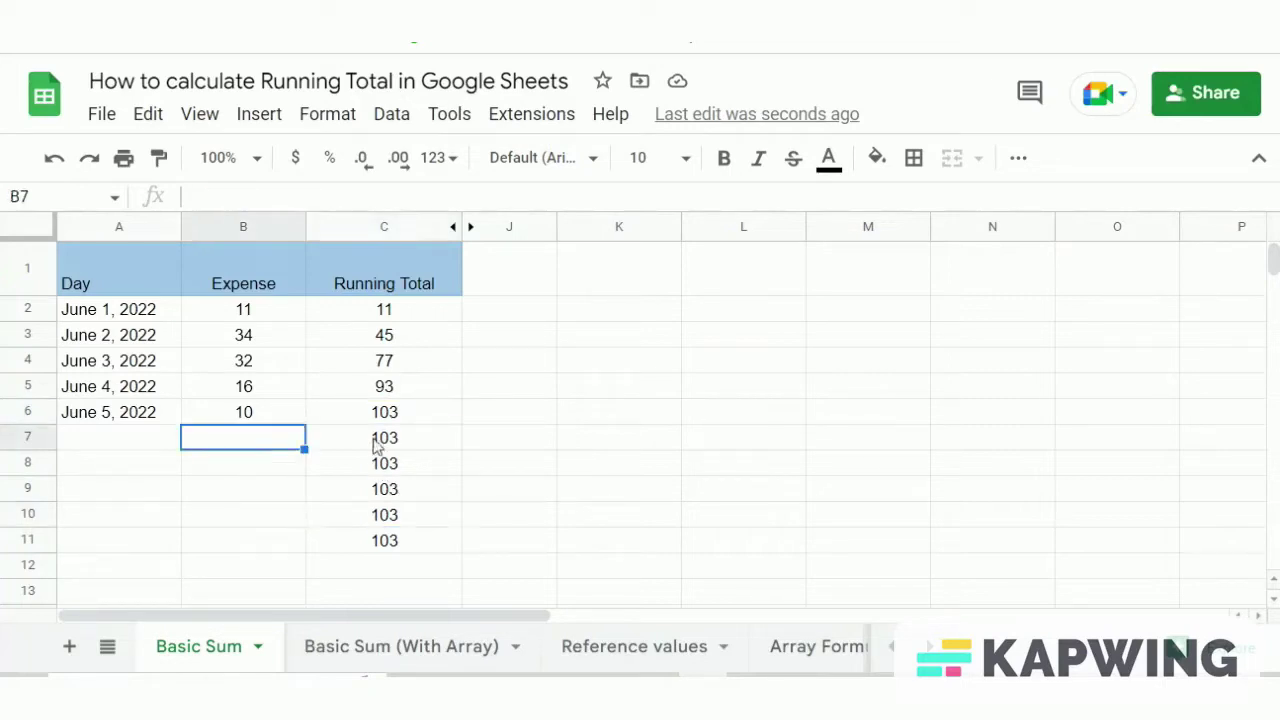
text(3)
key(Return)
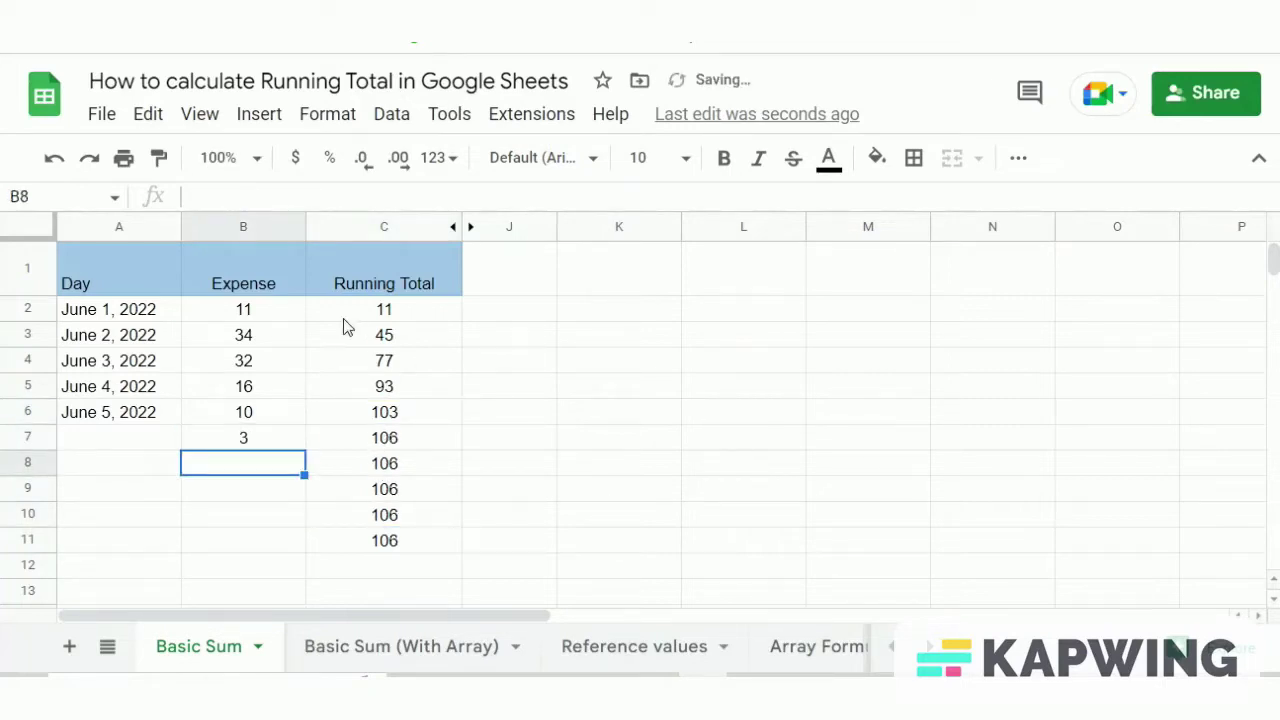
click(372, 470)
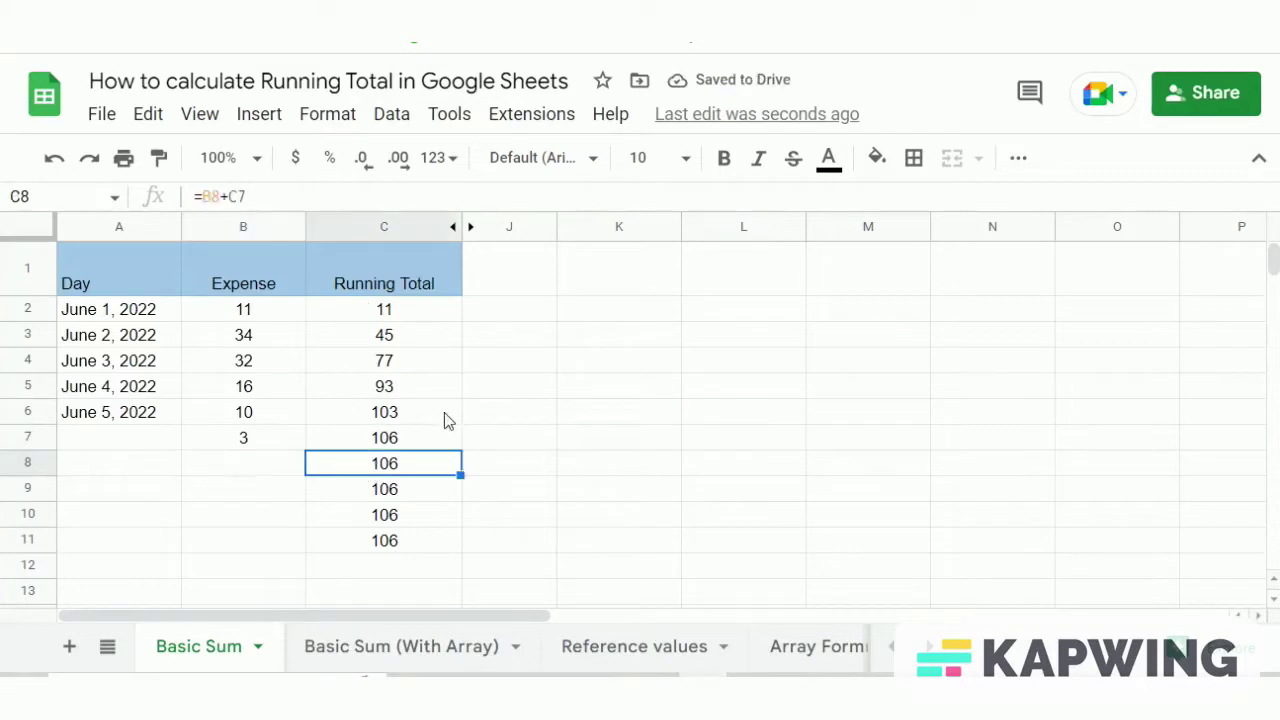
click(421, 436)
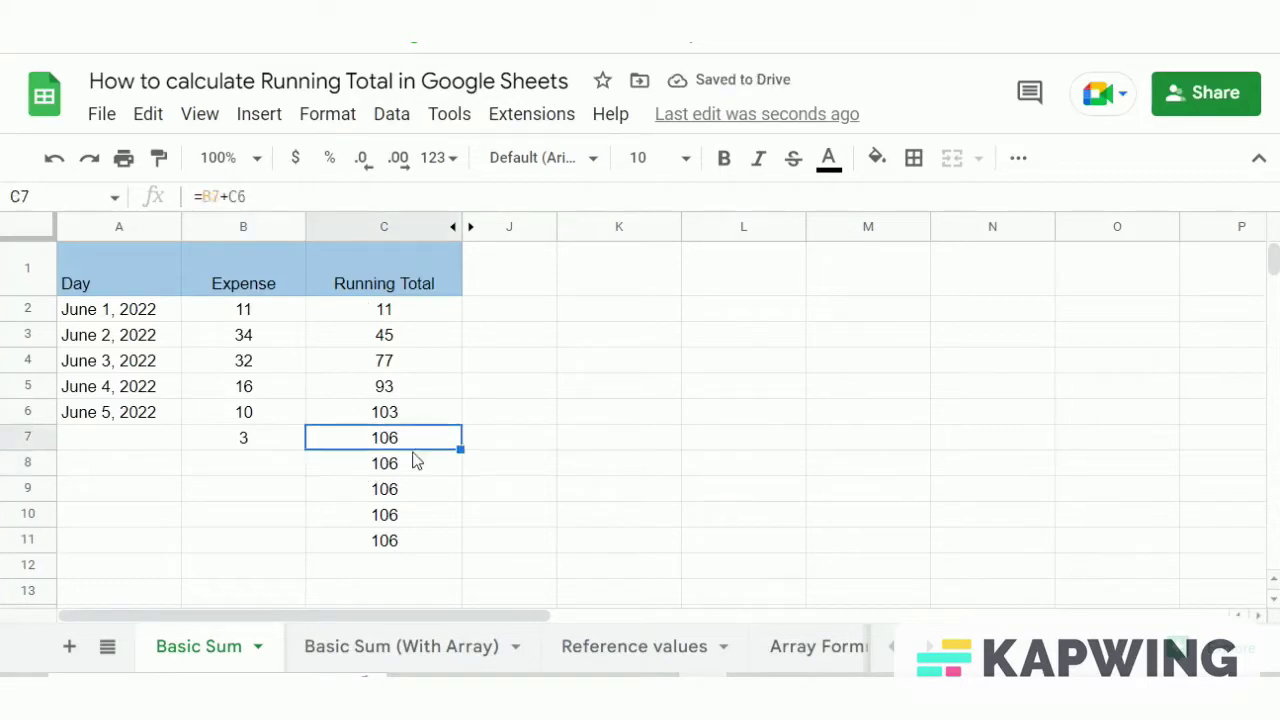
click(619, 386)
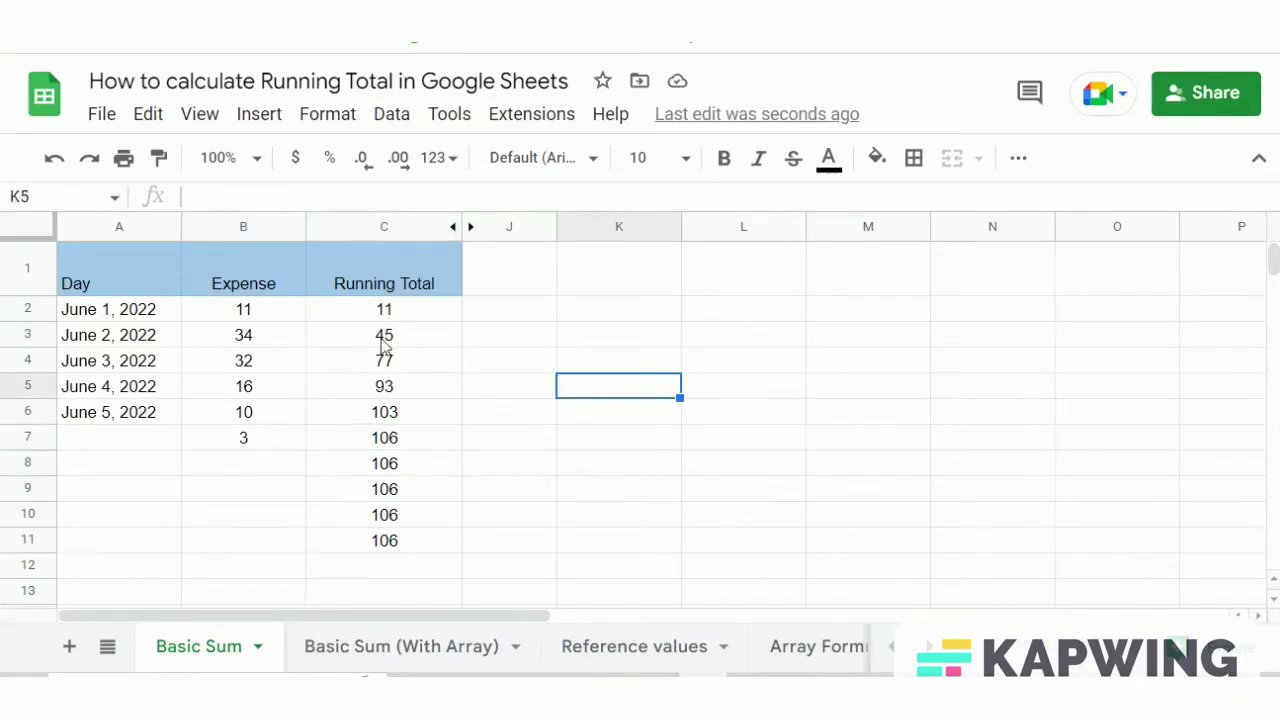
- Replace the formula in cell C3 with =IF(ISBLANK(B3),"", B3+C2)
double_click(383, 335)
drag(269, 198, 185, 197)
text(=IF(ISBLANK(B3),"", B3+C2))
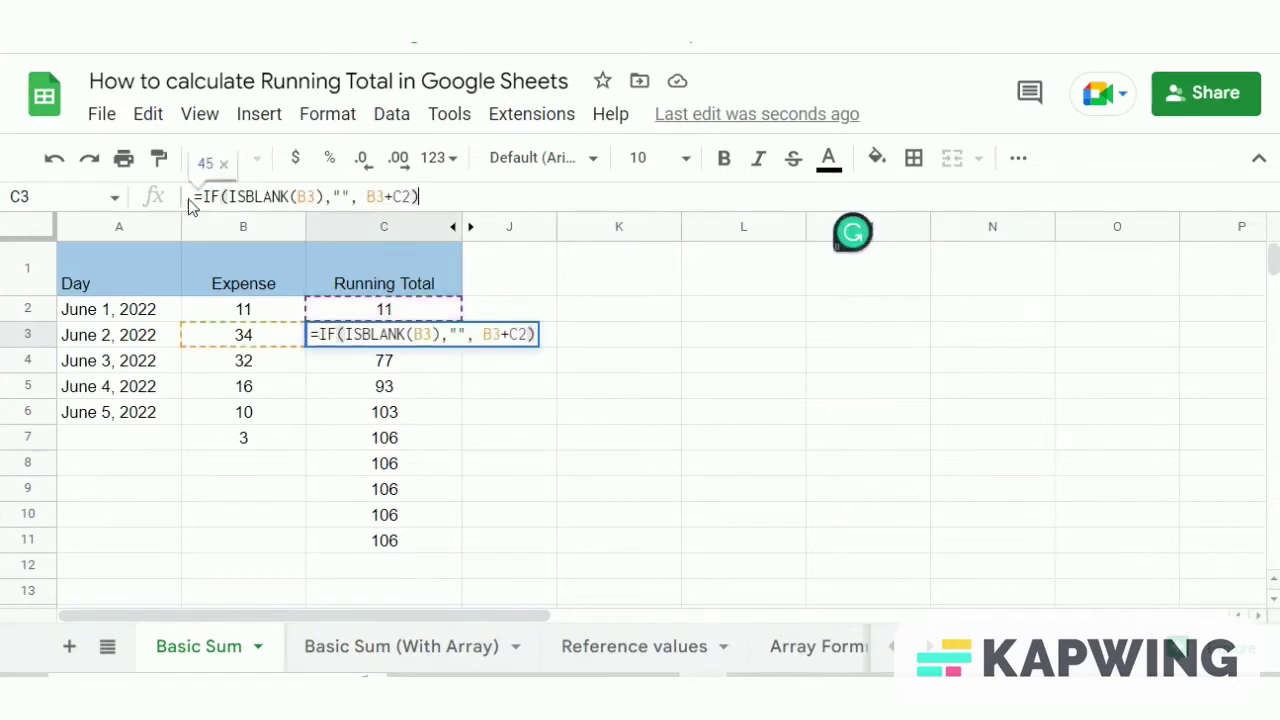
key(Return)
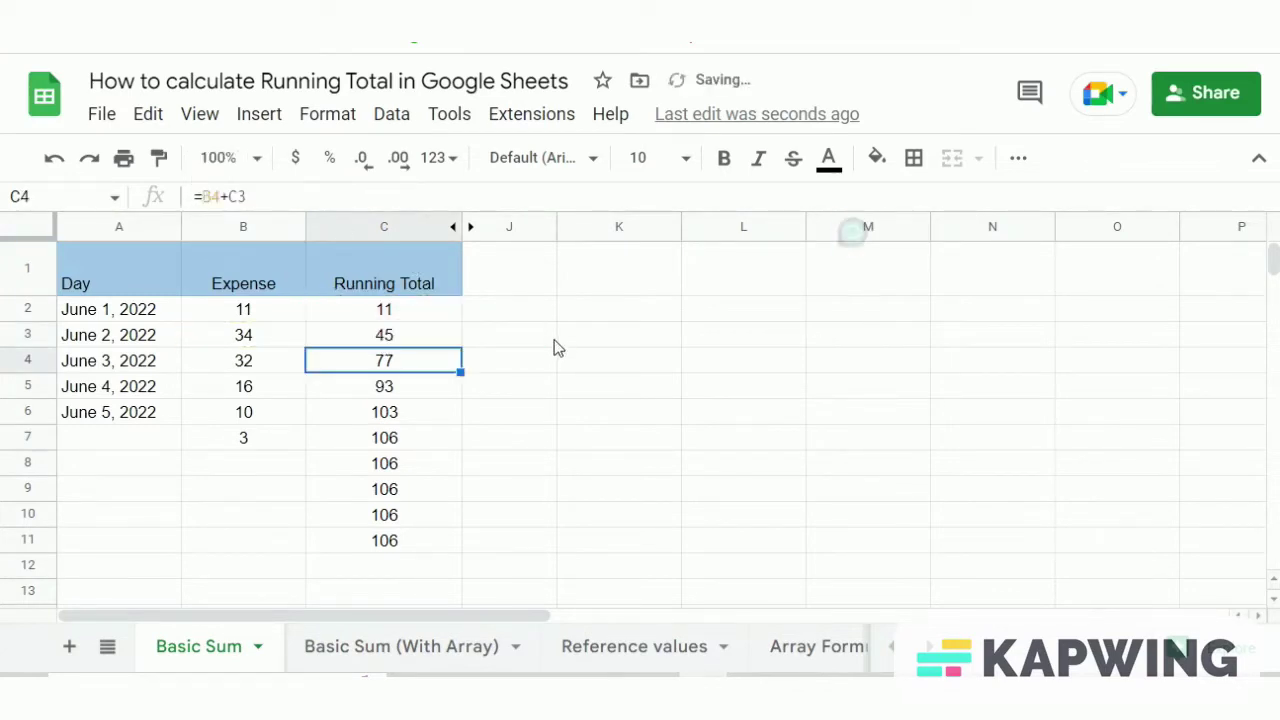
- Fill the ISBLANK formula from C3 down through C11 and review the formula in C3
click(456, 340)
drag(462, 347, 459, 542)
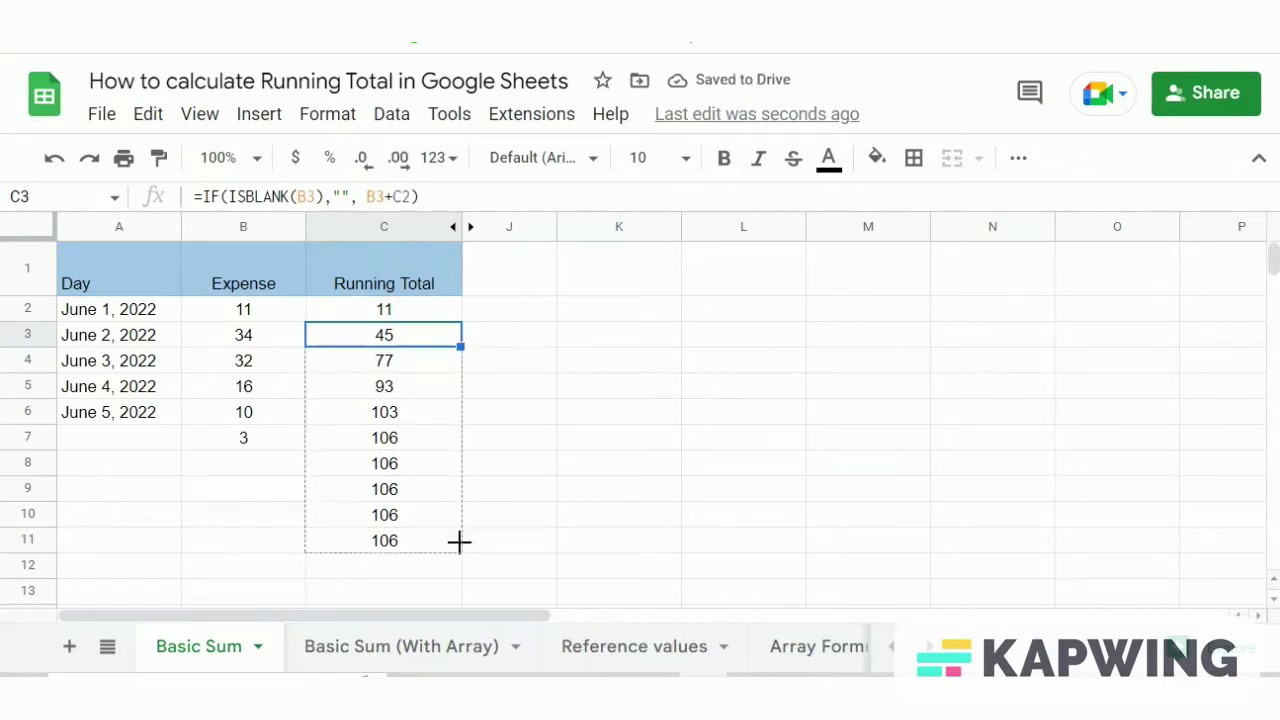
drag(465, 545, 465, 545)
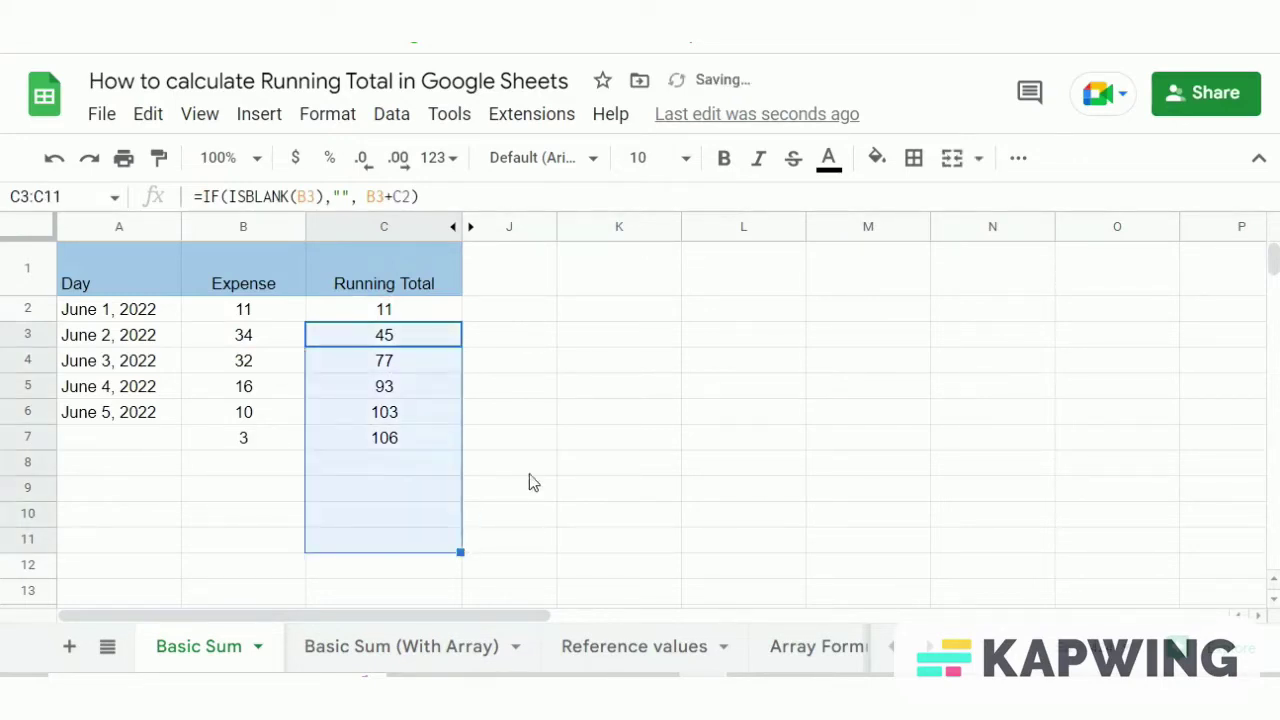
click(533, 480)
click(393, 342)
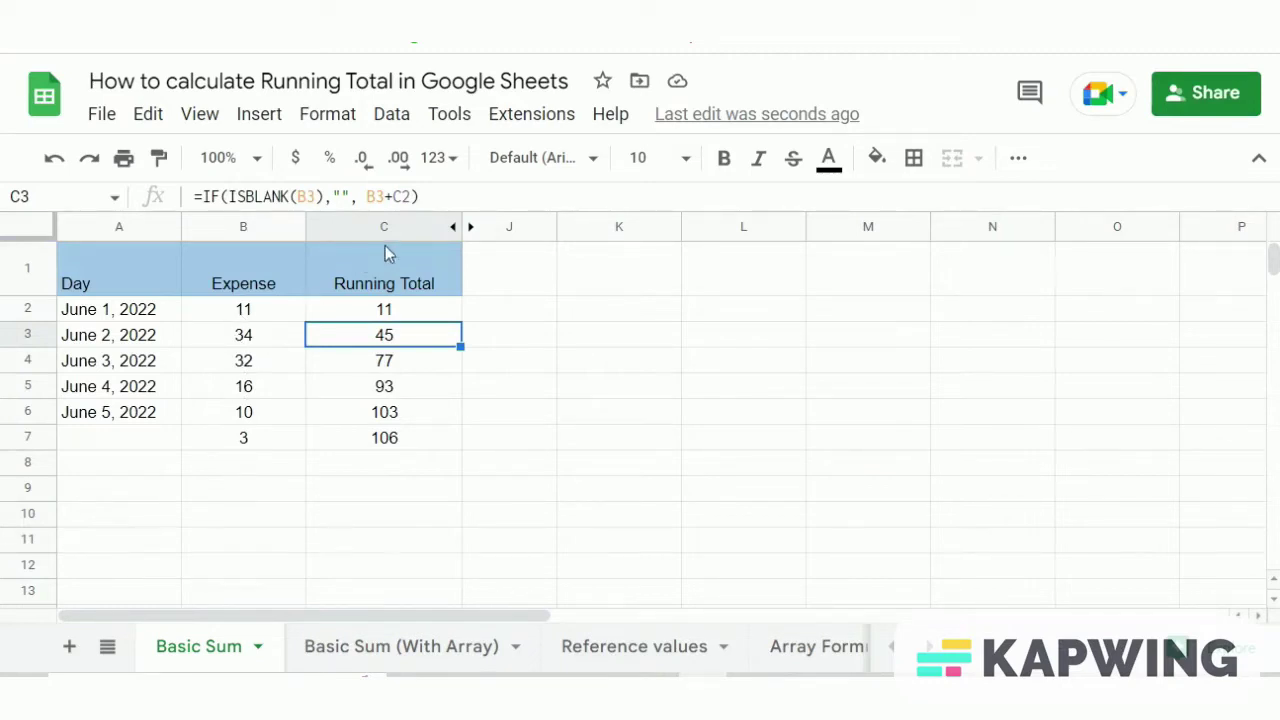
- Enter an expense of 56 in cell B8 and check the running total formula in C8
click(250, 470)
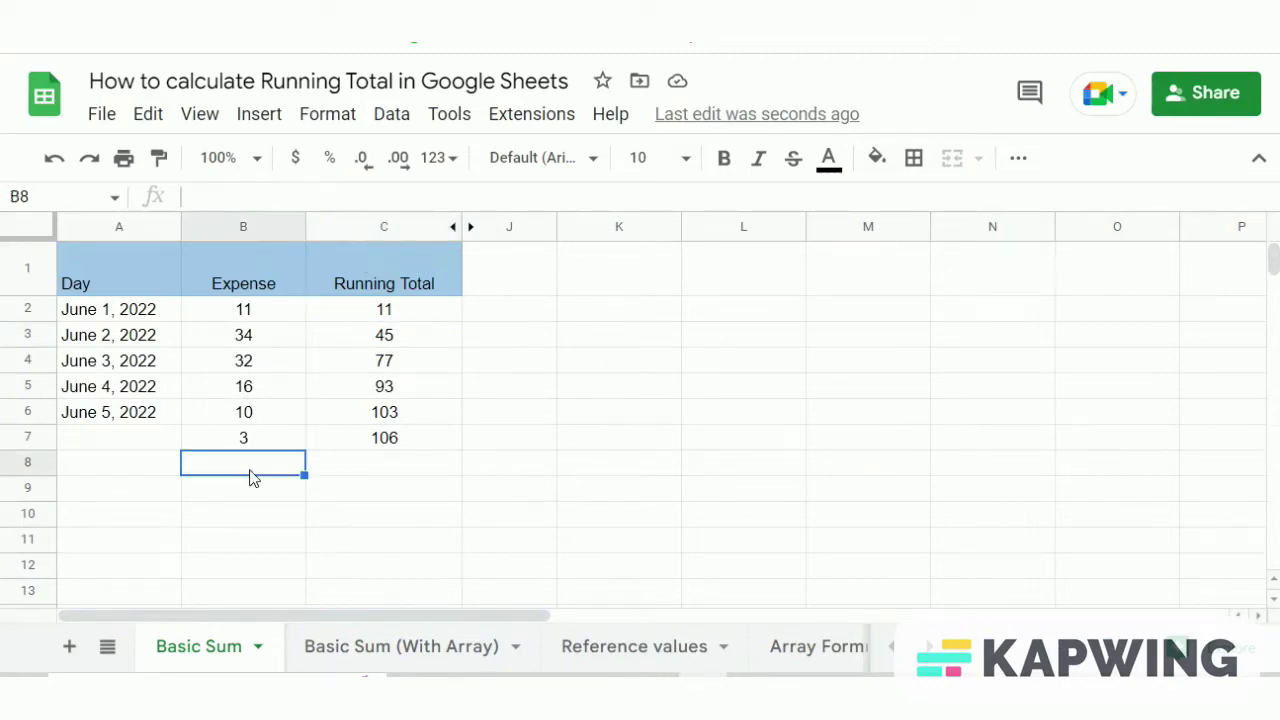
text(56)
key(Return)
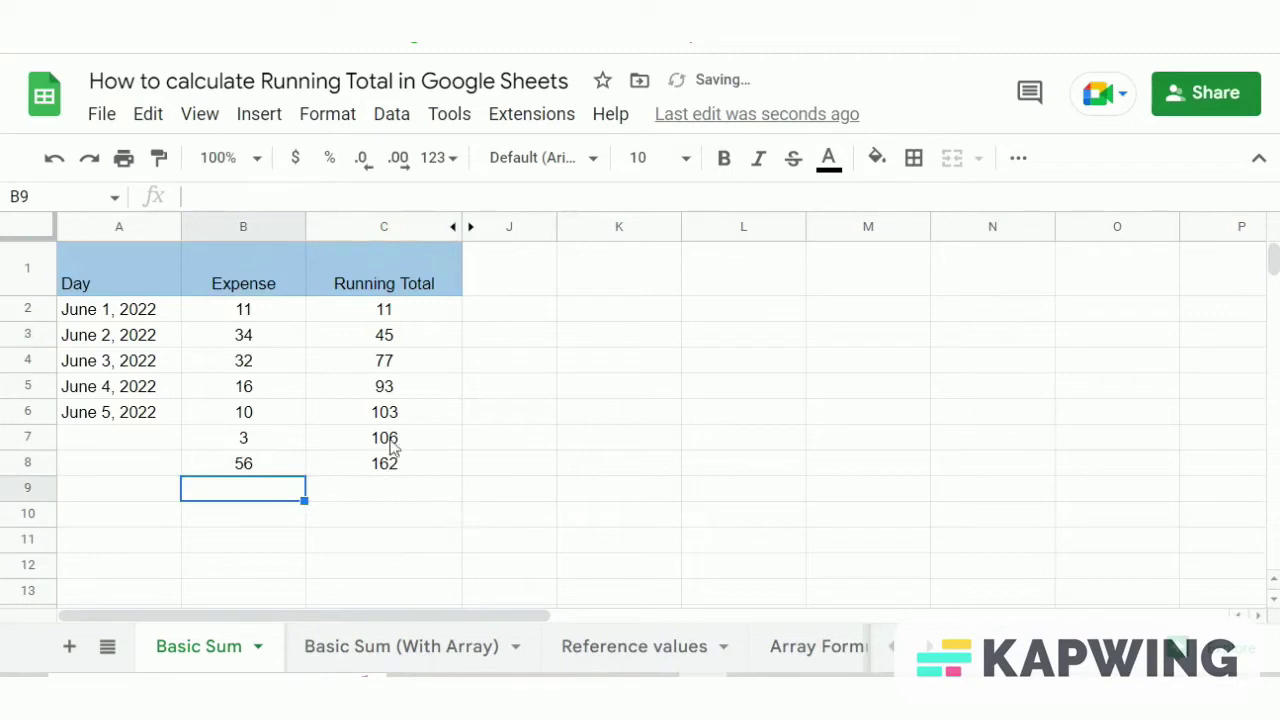
click(401, 474)
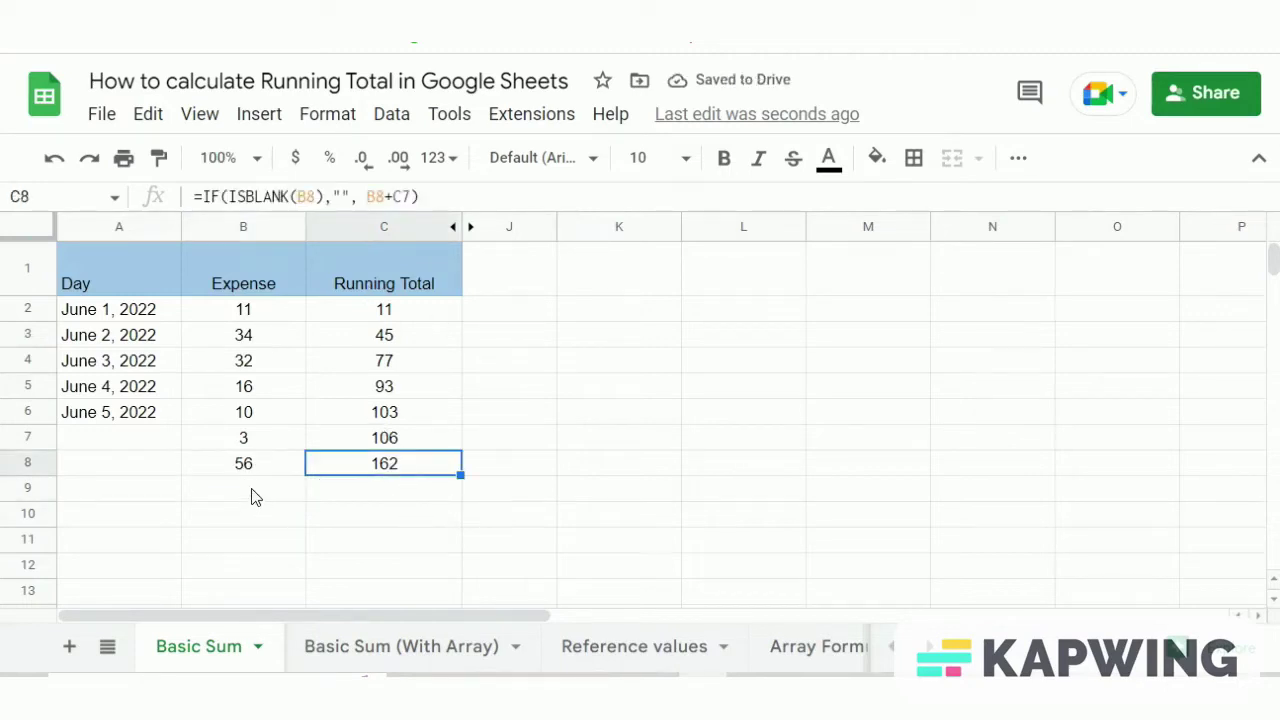
click(252, 495)
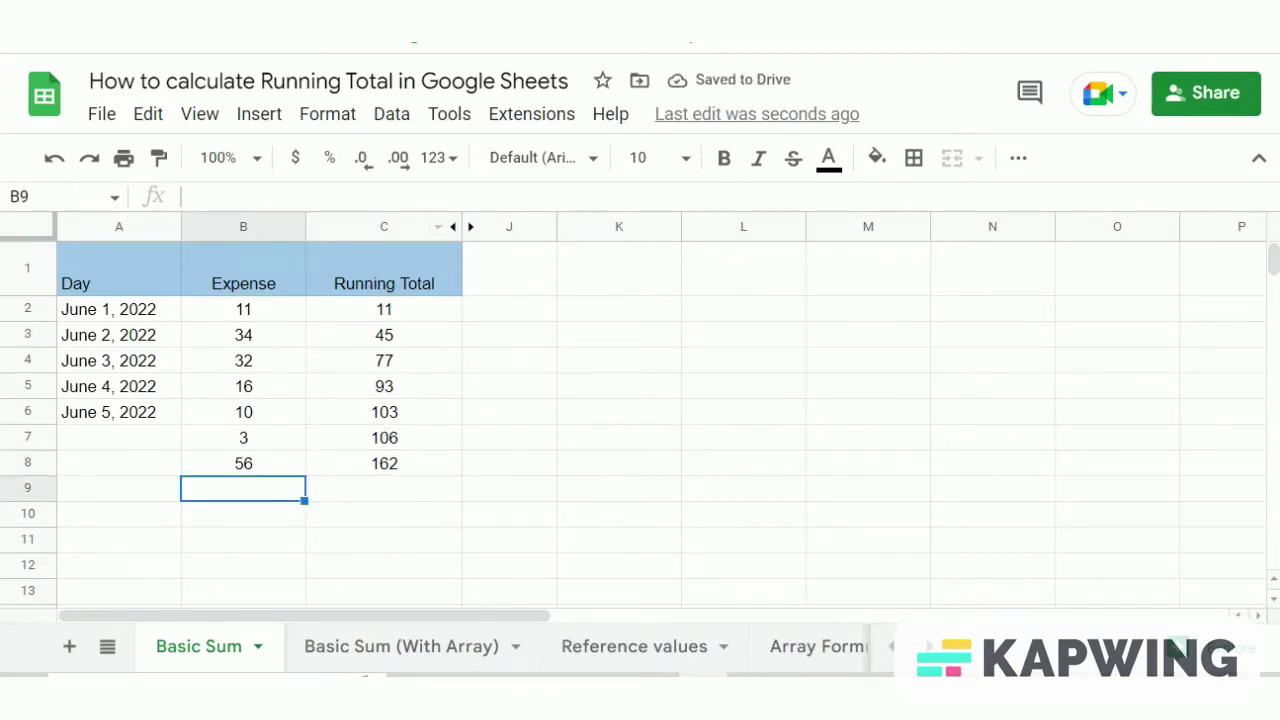
- On the Basic Sum (With Array) sheet, replace the formula in C2 with =IF(B2<>"",SUM($B$2:B2),"")
click(410, 650)
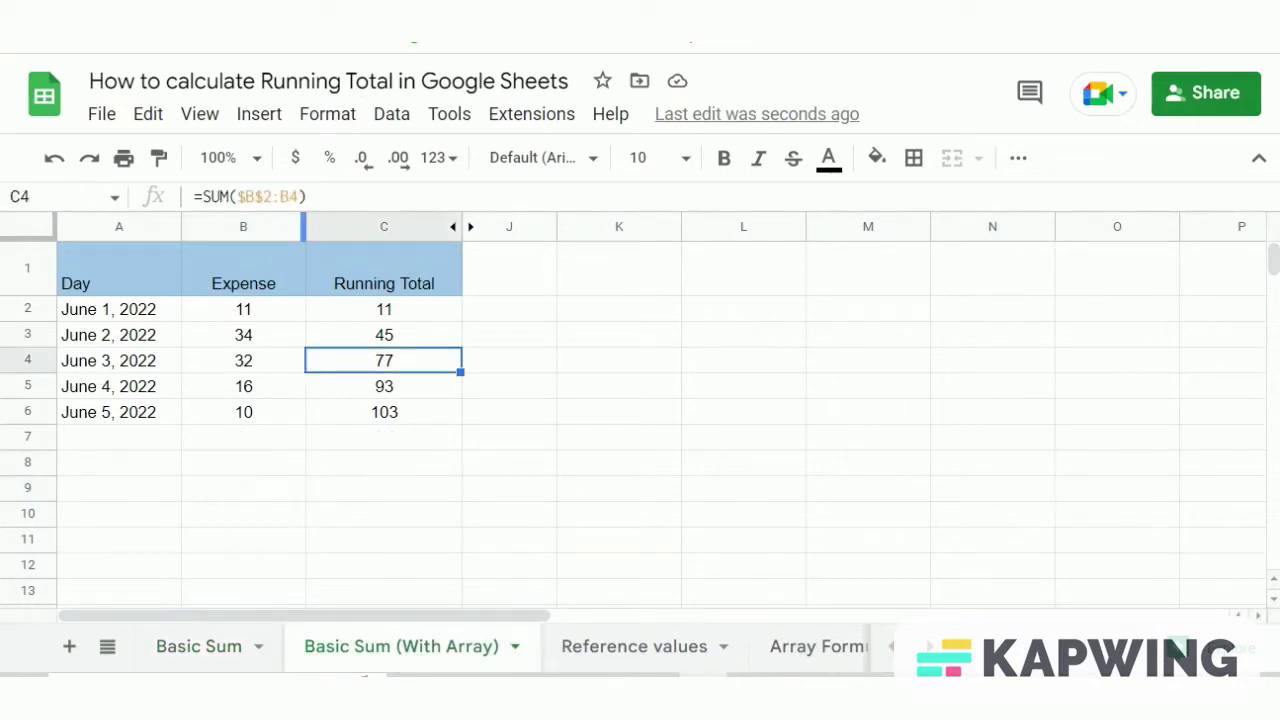
click(509, 386)
double_click(403, 312)
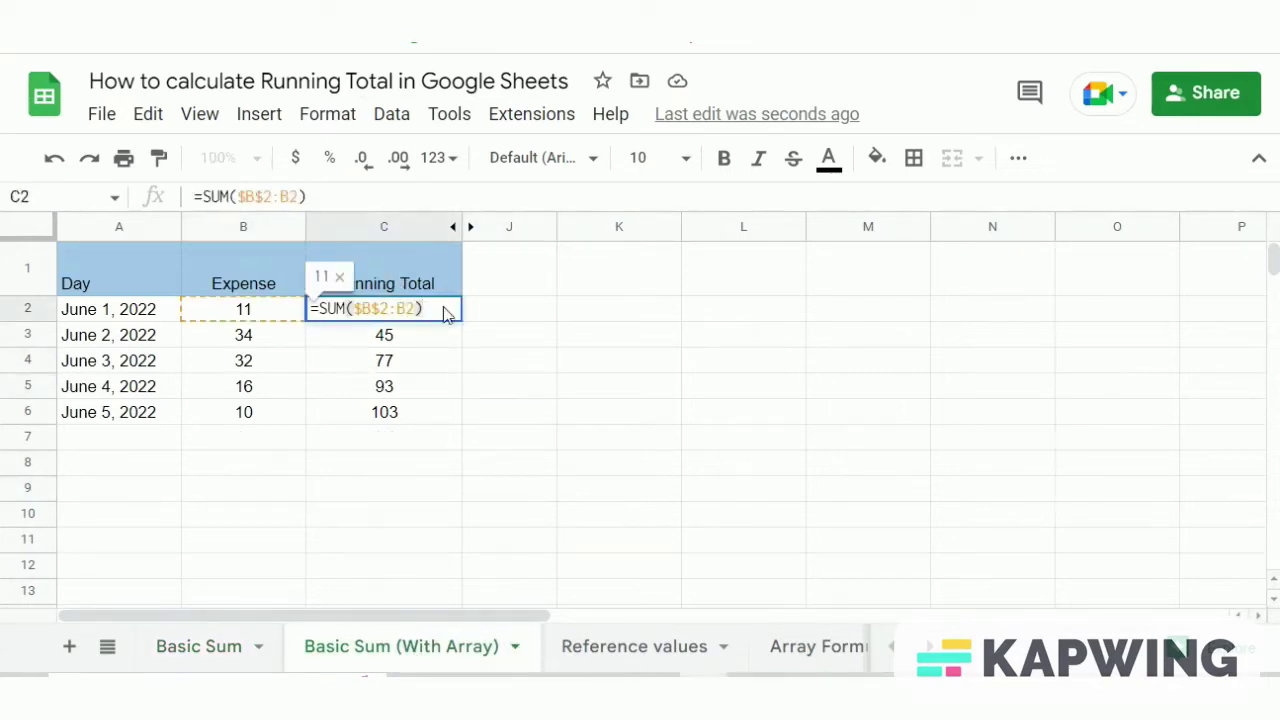
drag(443, 309, 312, 309)
text(=IF(B2<>"",SUM($B$2:B2),""))
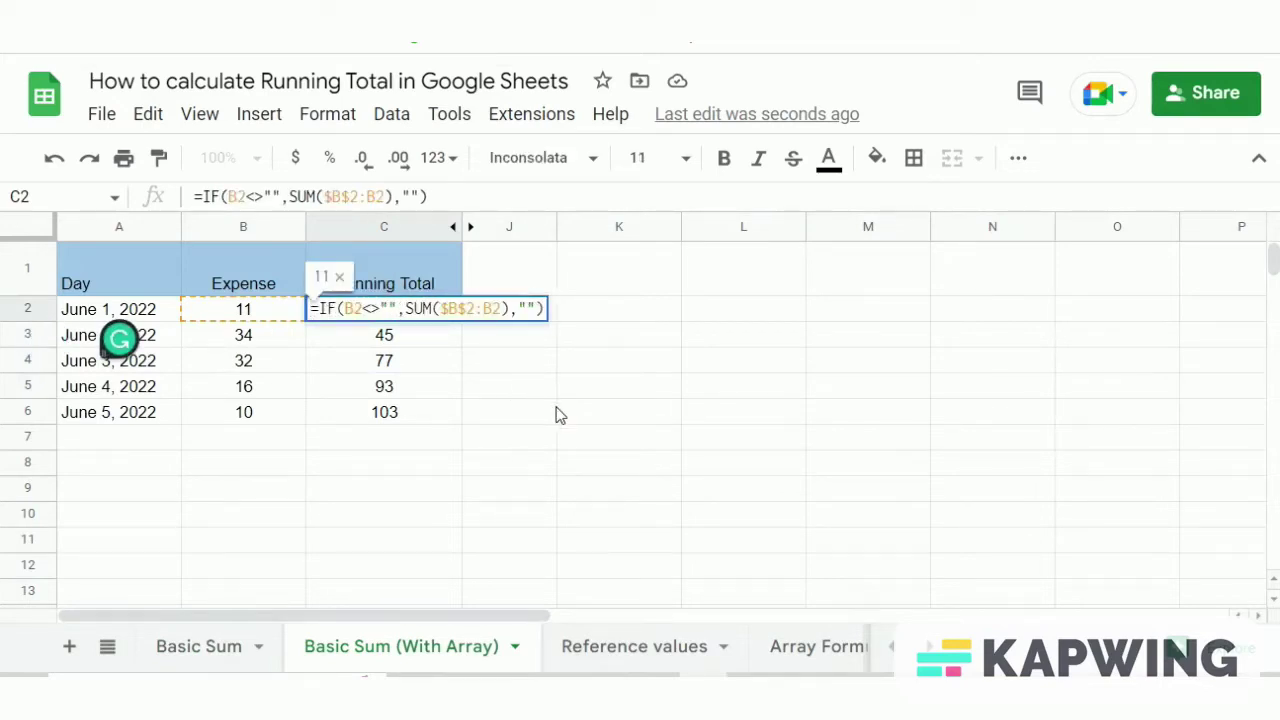
key(Return)
- Fill the IF and SUM formula from C2 down through C9 and check the empty row 7
click(412, 316)
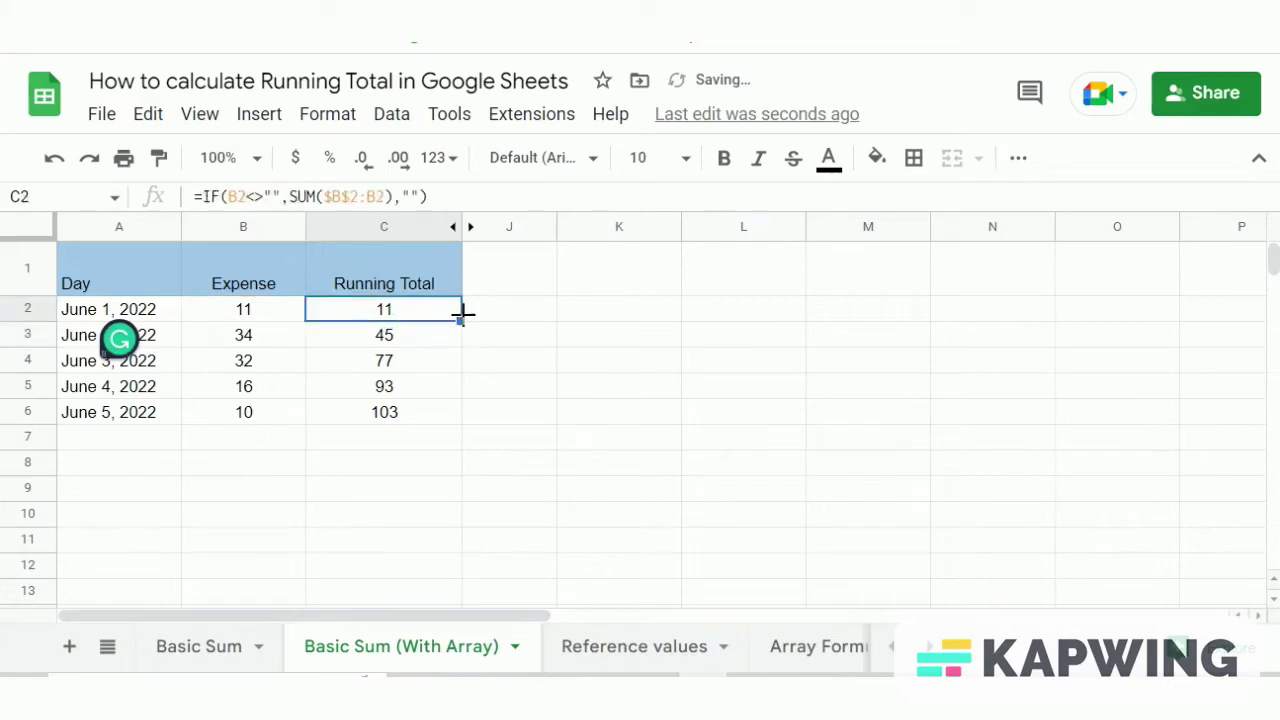
drag(460, 317, 453, 483)
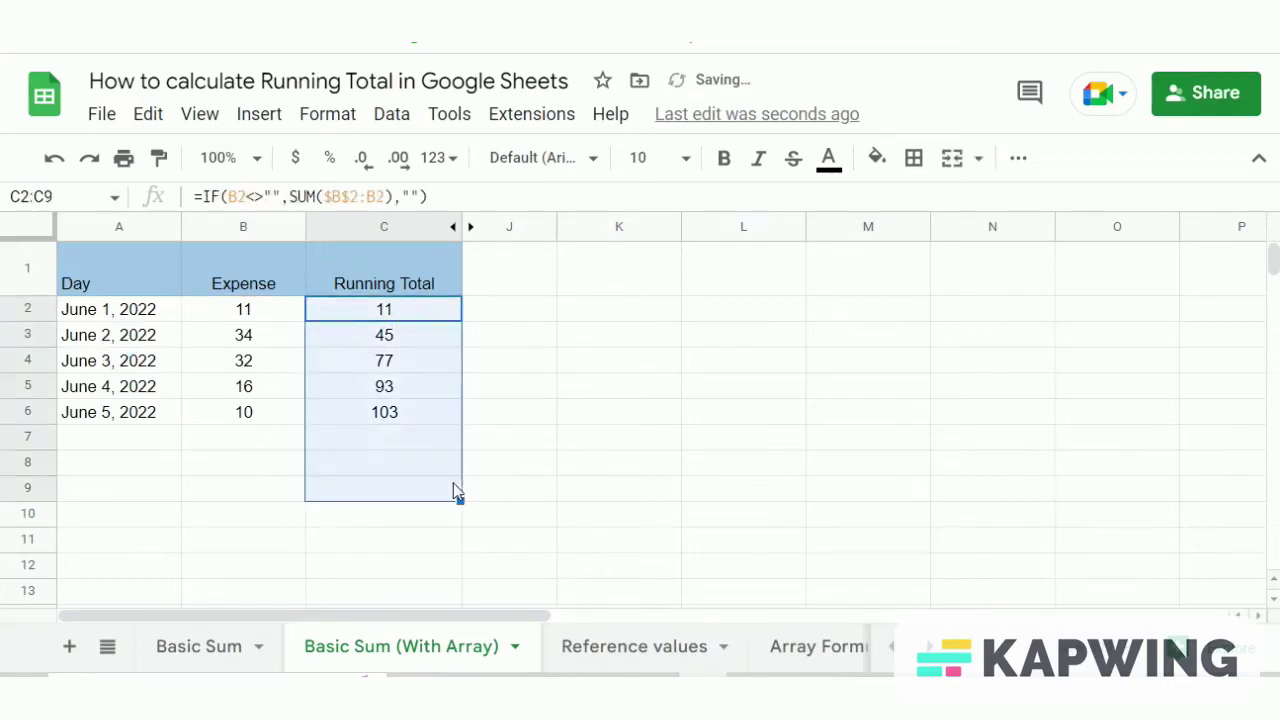
click(514, 396)
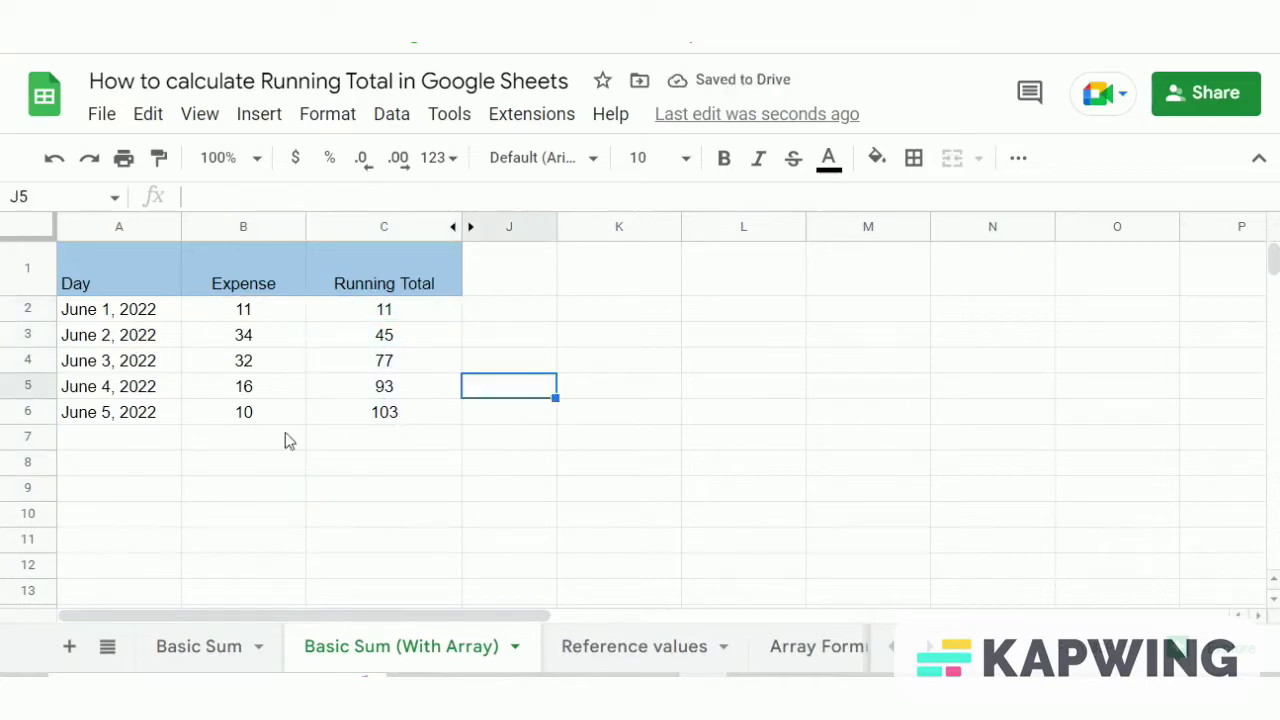
click(405, 438)
click(240, 438)
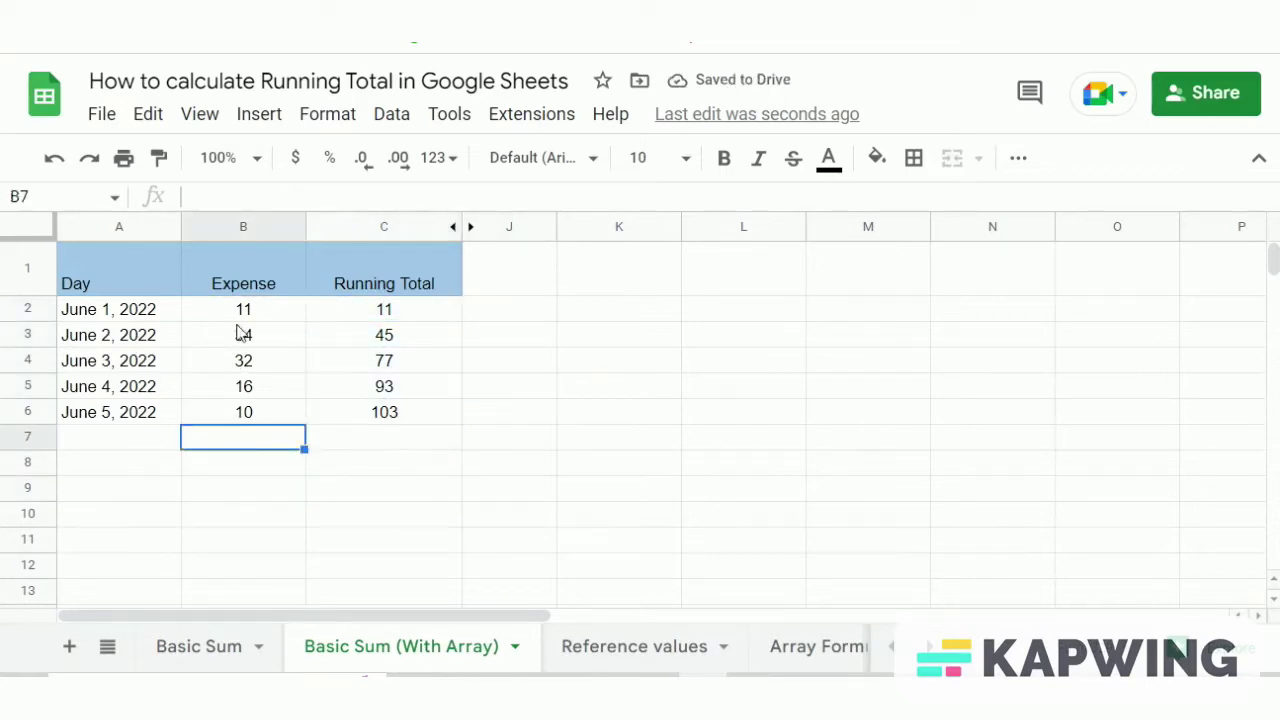
- Check the empty running total cell C7 and enter an expense of 4 in cell B7
click(374, 438)
click(251, 440)
text(4)
key(Return)
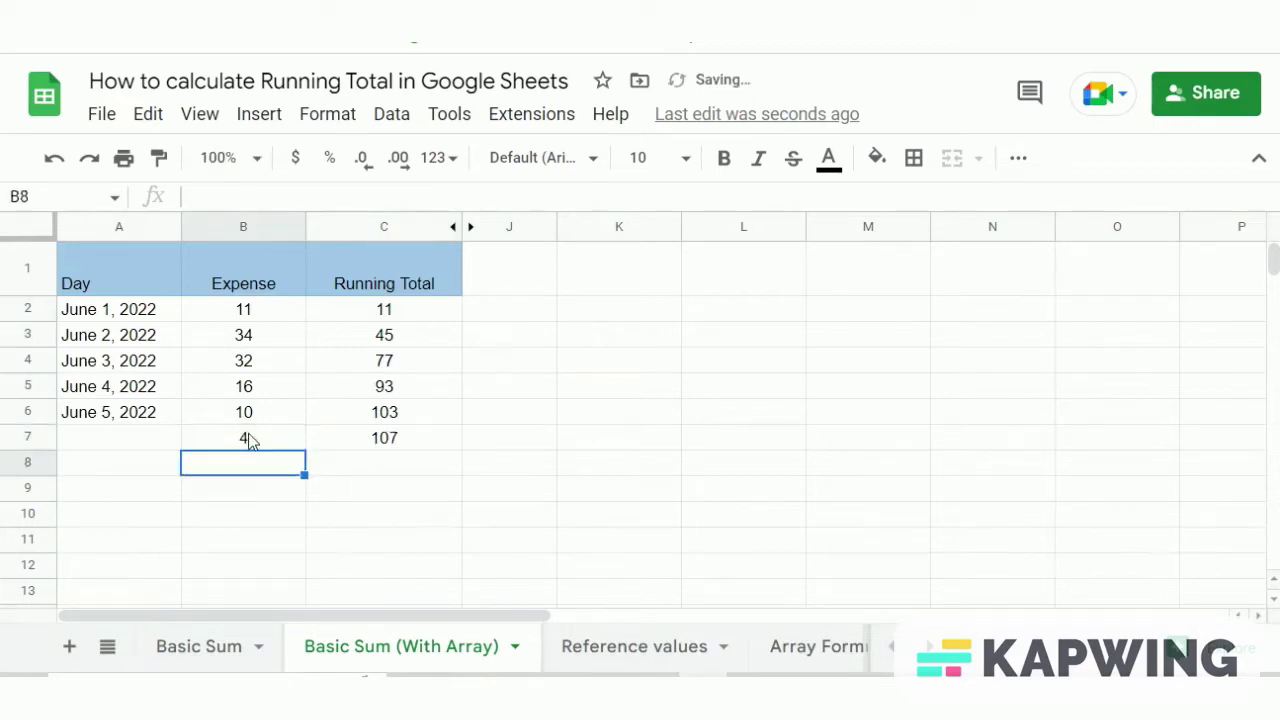
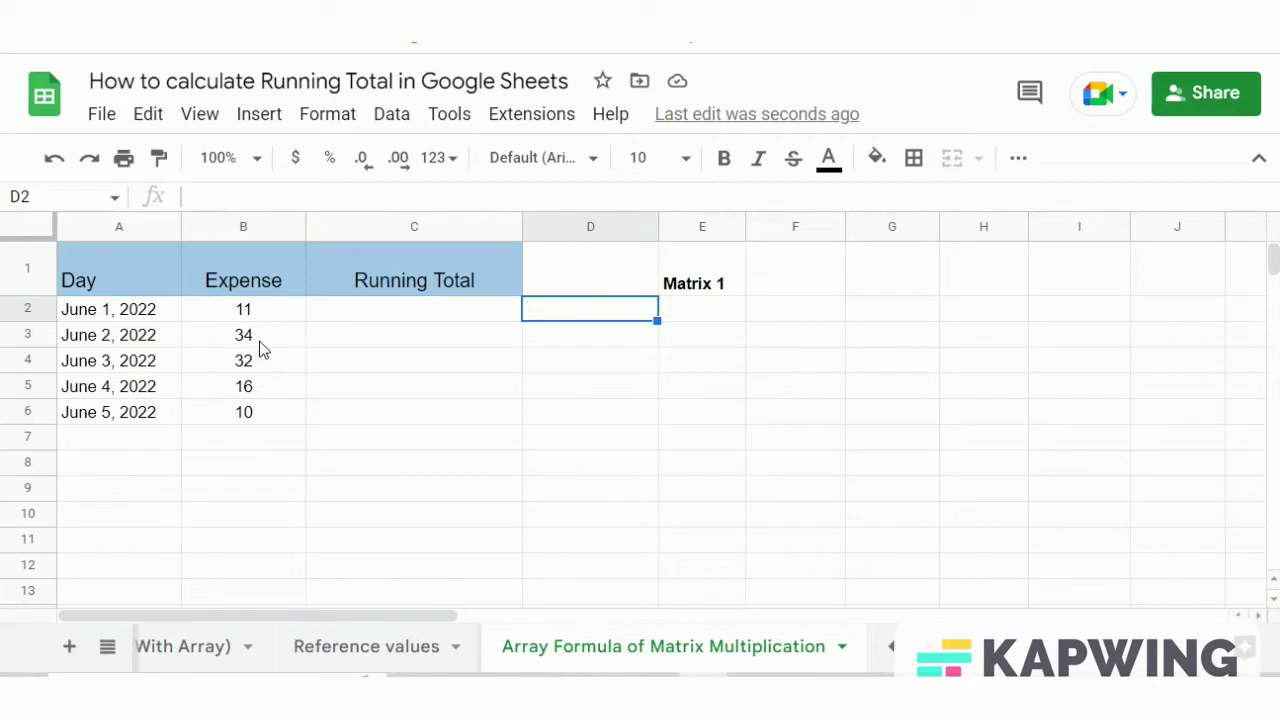
- On the Array Formula of Matrix Multiplication sheet, enter =ArrayFormula(ROW(B2:B6)) in cell D2
click(704, 312)
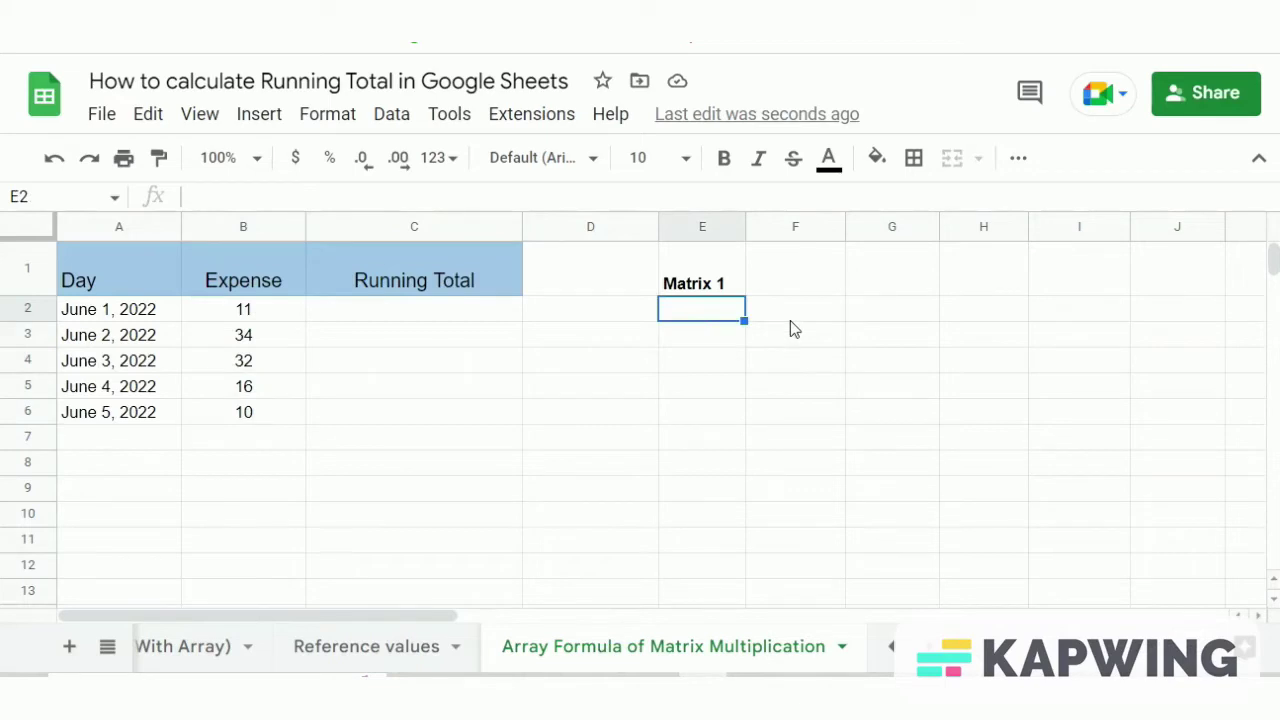
click(619, 310)
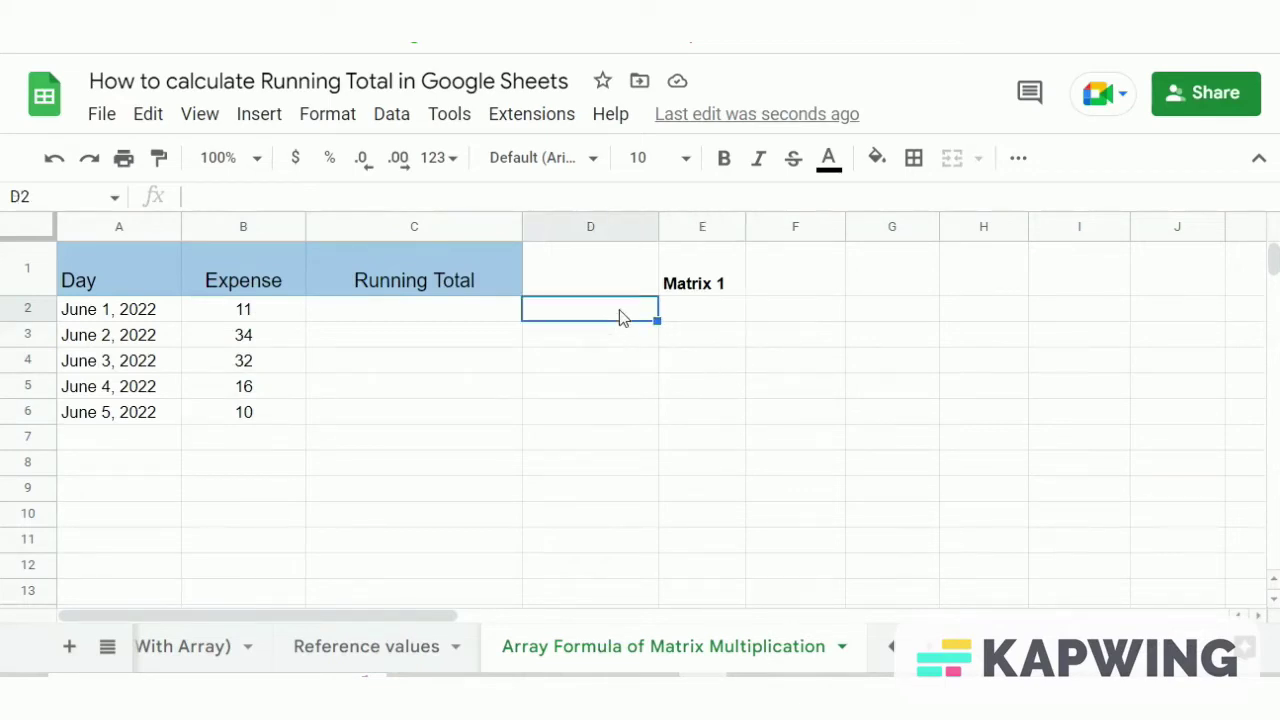
double_click(628, 312)
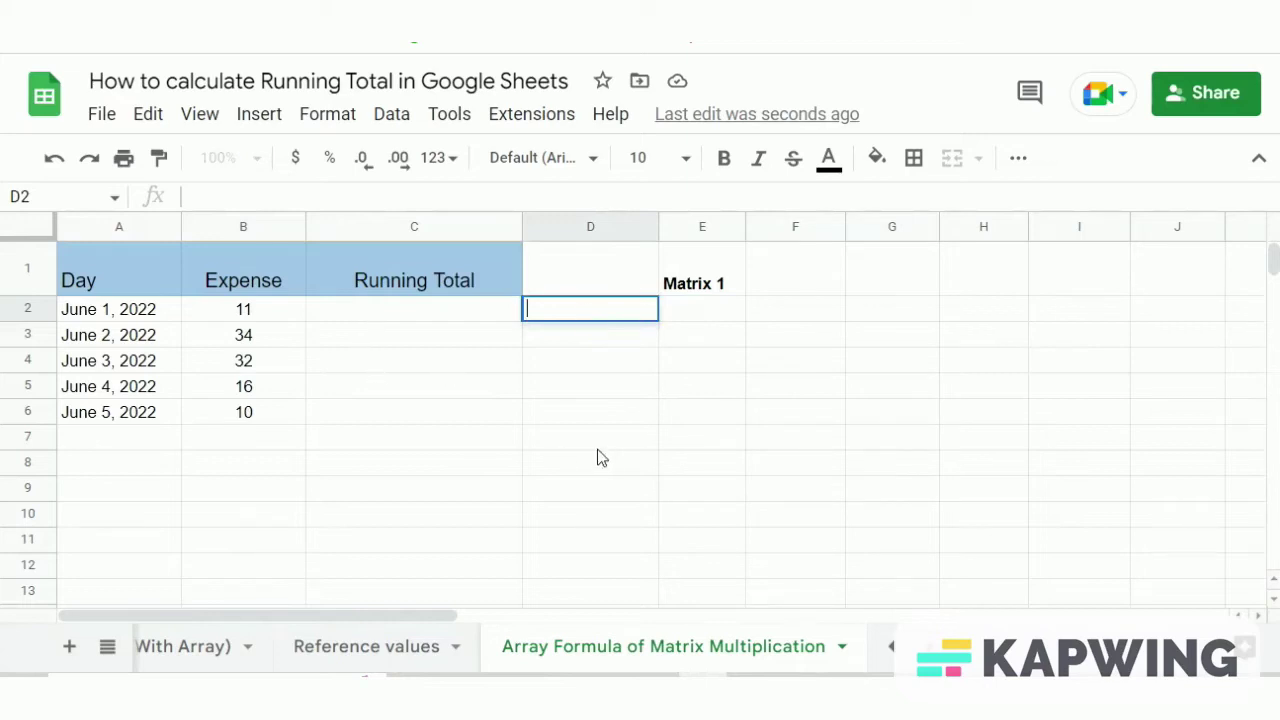
text(=ArrayFormula(Row (B2:B6)))
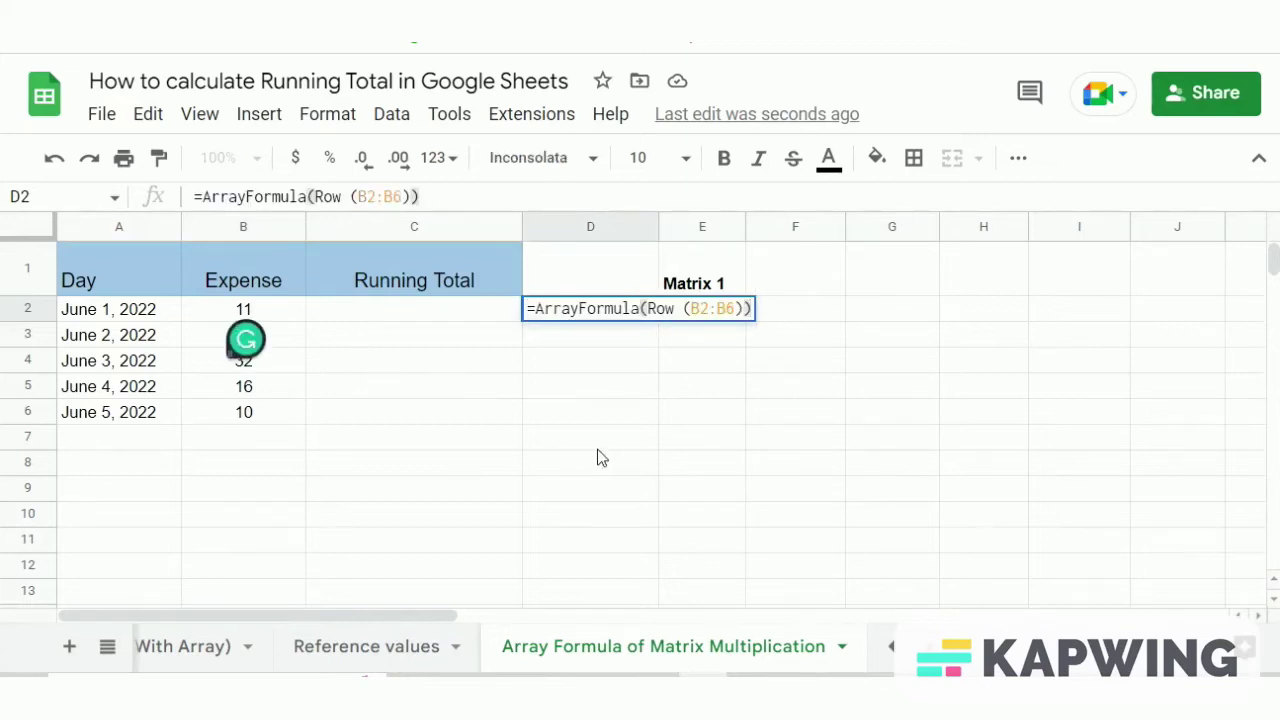
click(686, 309)
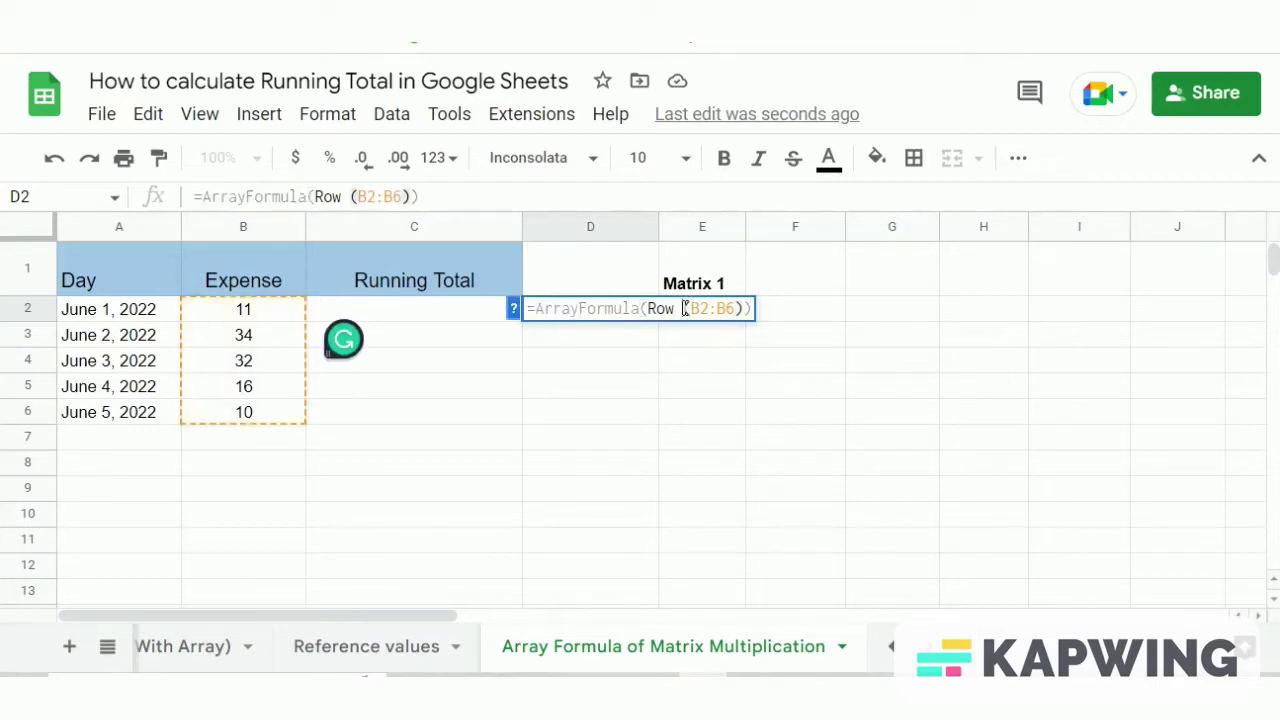
key(BackSpace)
key(Tab)
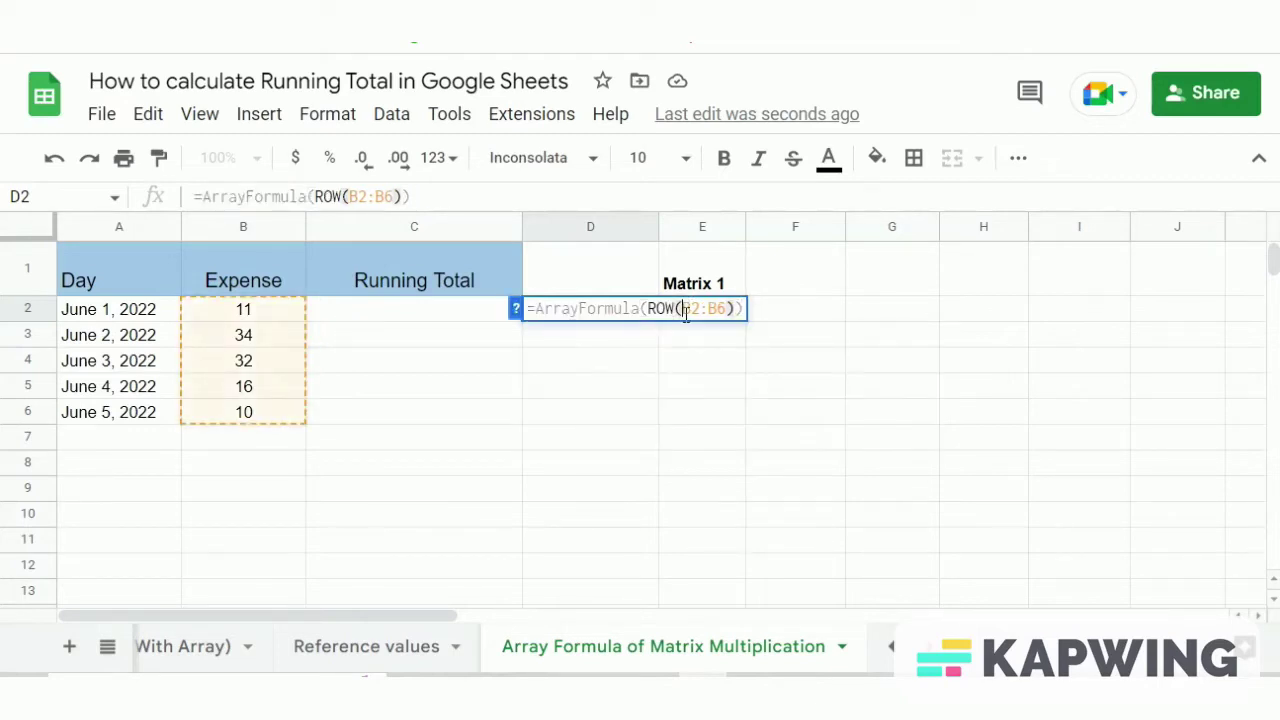
click(737, 308)
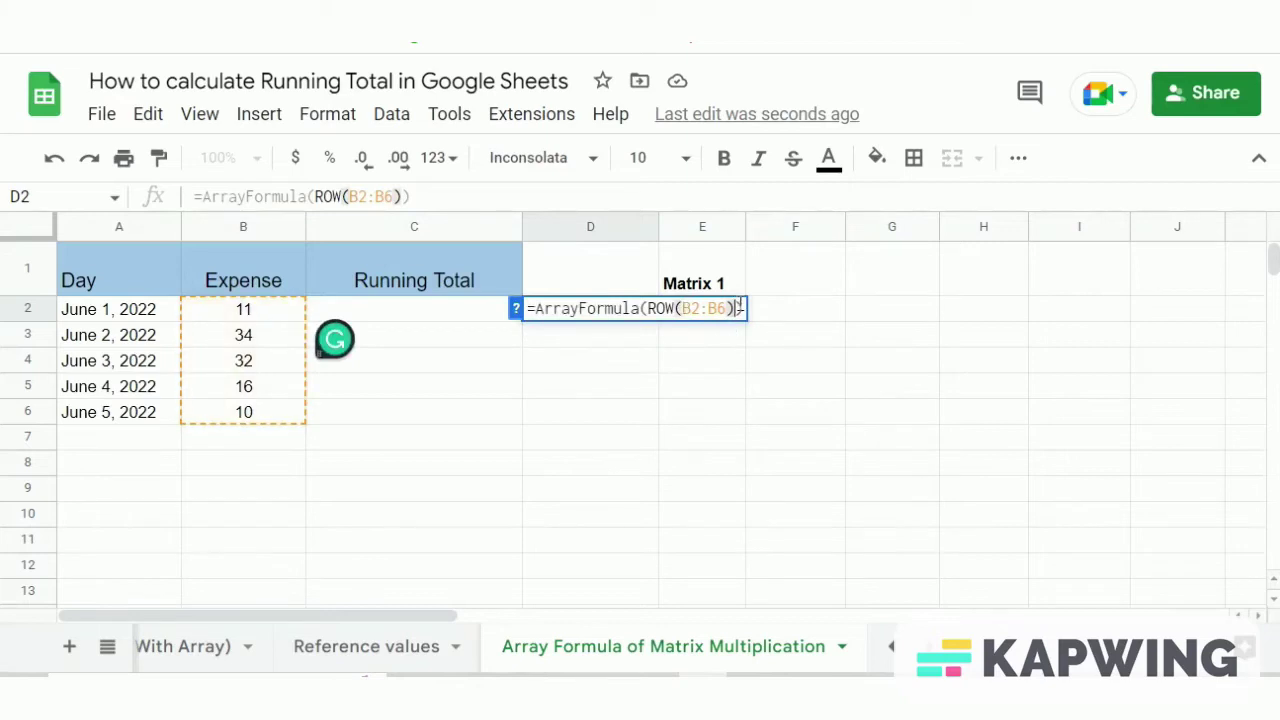
key(Return)
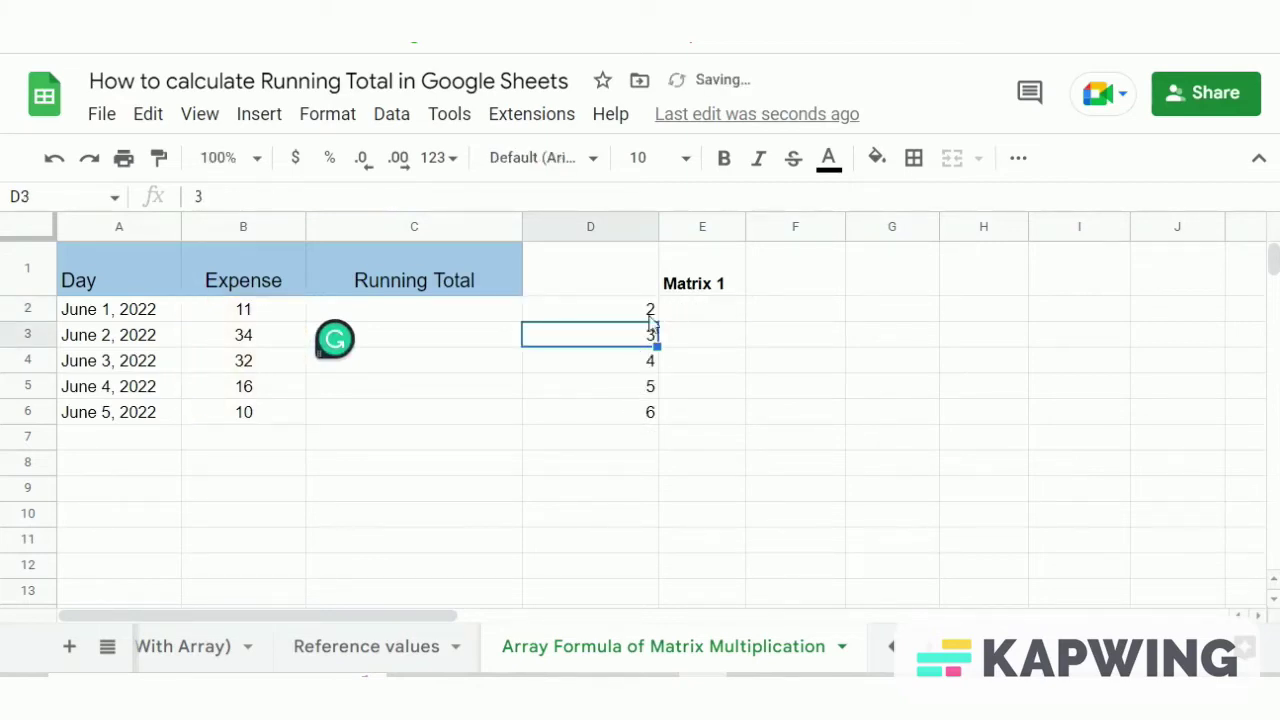
- Move the row number array from D2:D6 down one row so it starts in D3
drag(648, 313, 640, 413)
key(ctrl+c)
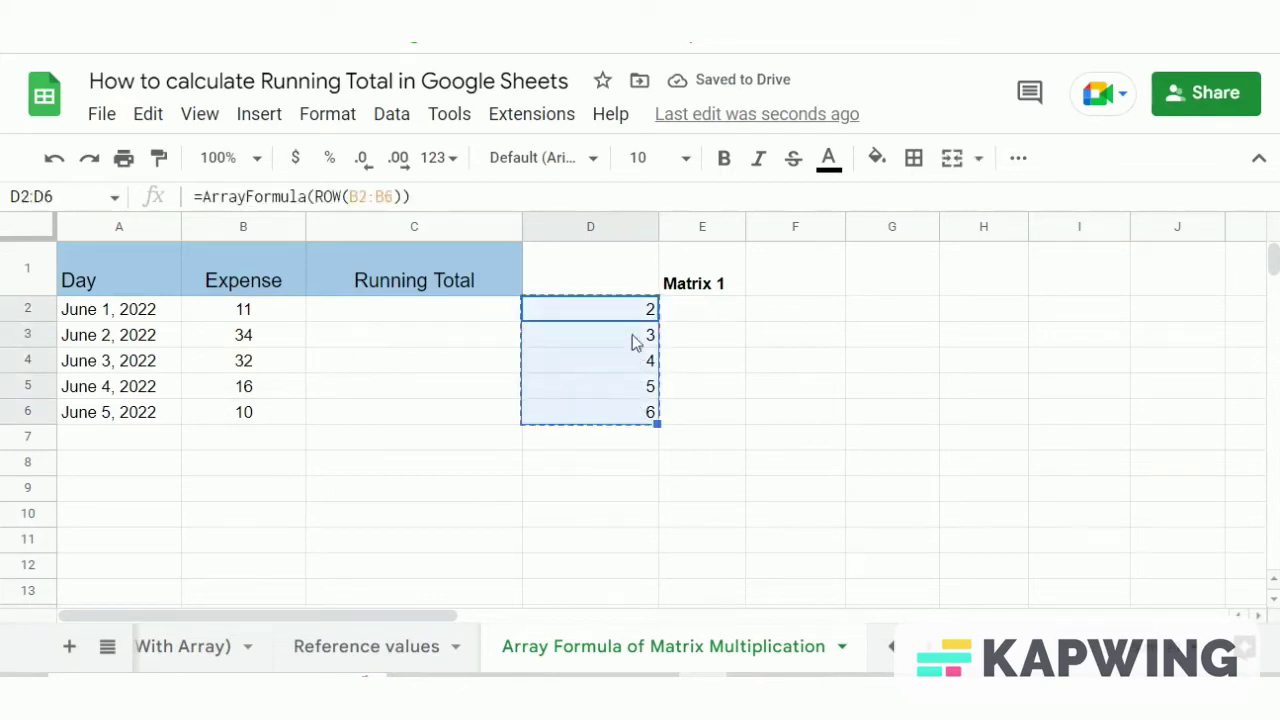
click(632, 337)
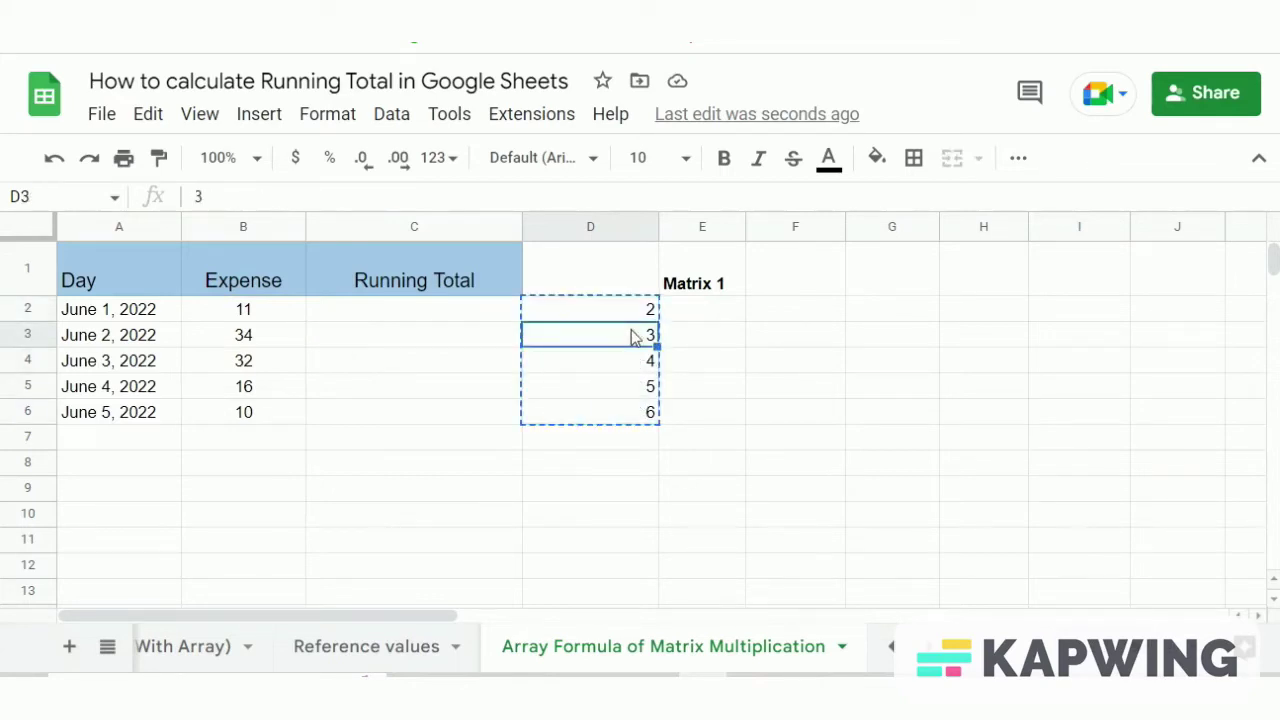
key(ctrl+v)
click(757, 344)
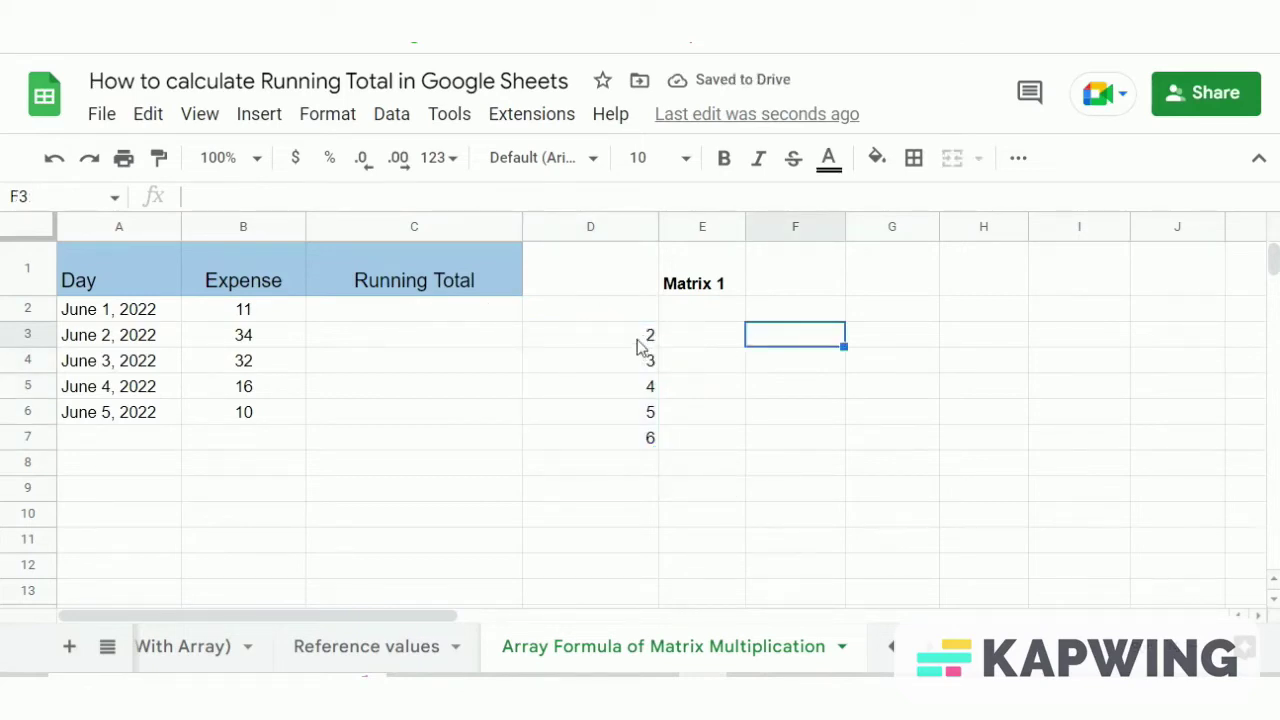
drag(640, 347, 643, 457)
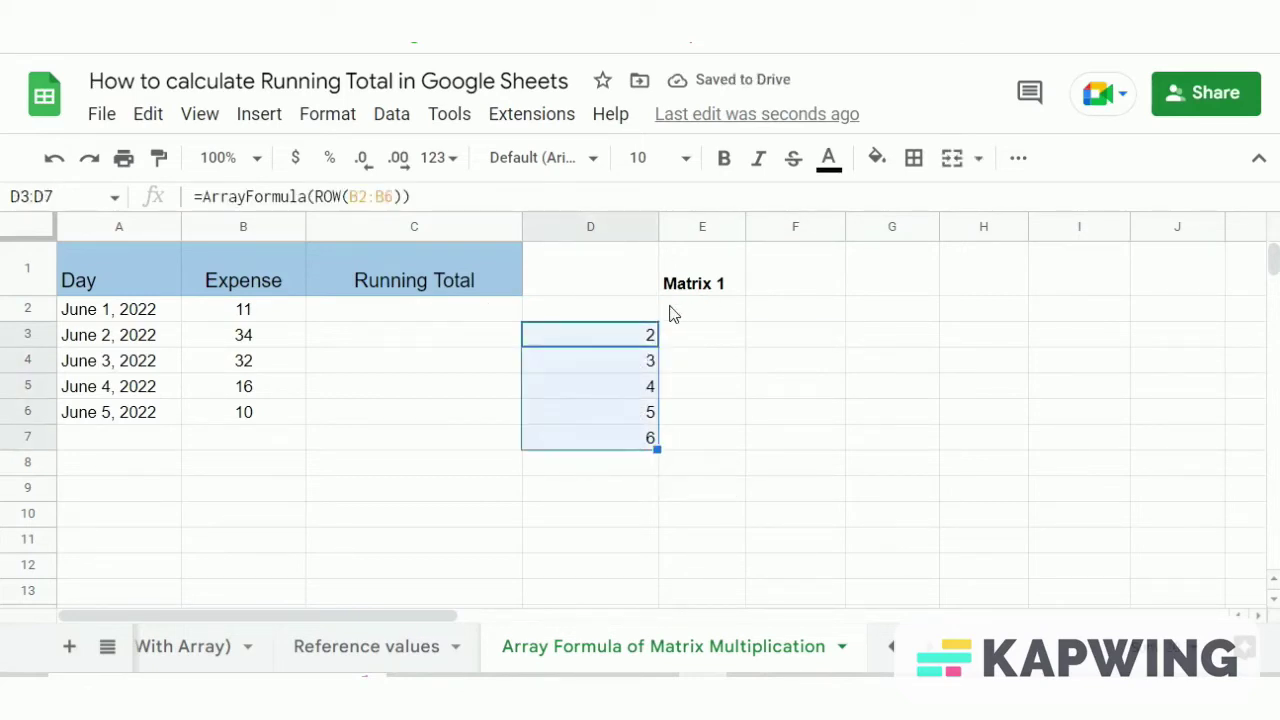
- Copy the Step 2 formula =ArrayFormula (Transpose(Row(B2:B6))) from the Notepad formulas file into cell E2 under Matrix 1
click(721, 309)
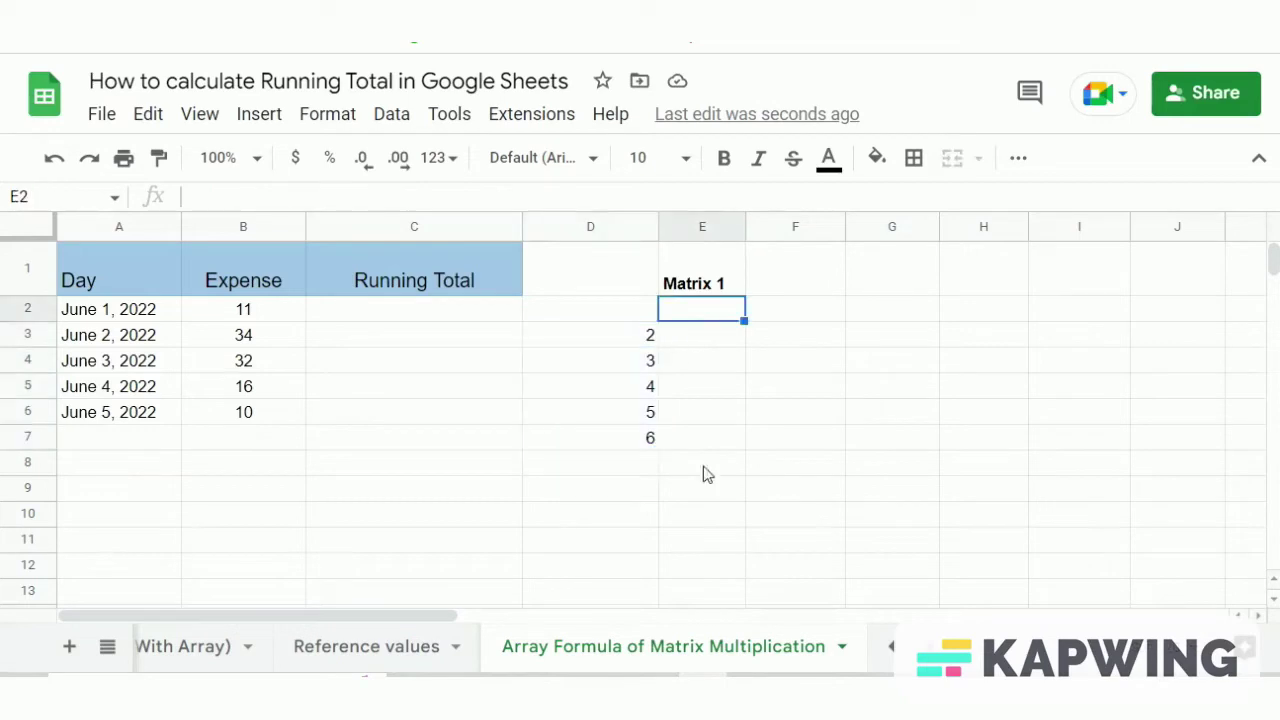
key(alt+Tab)
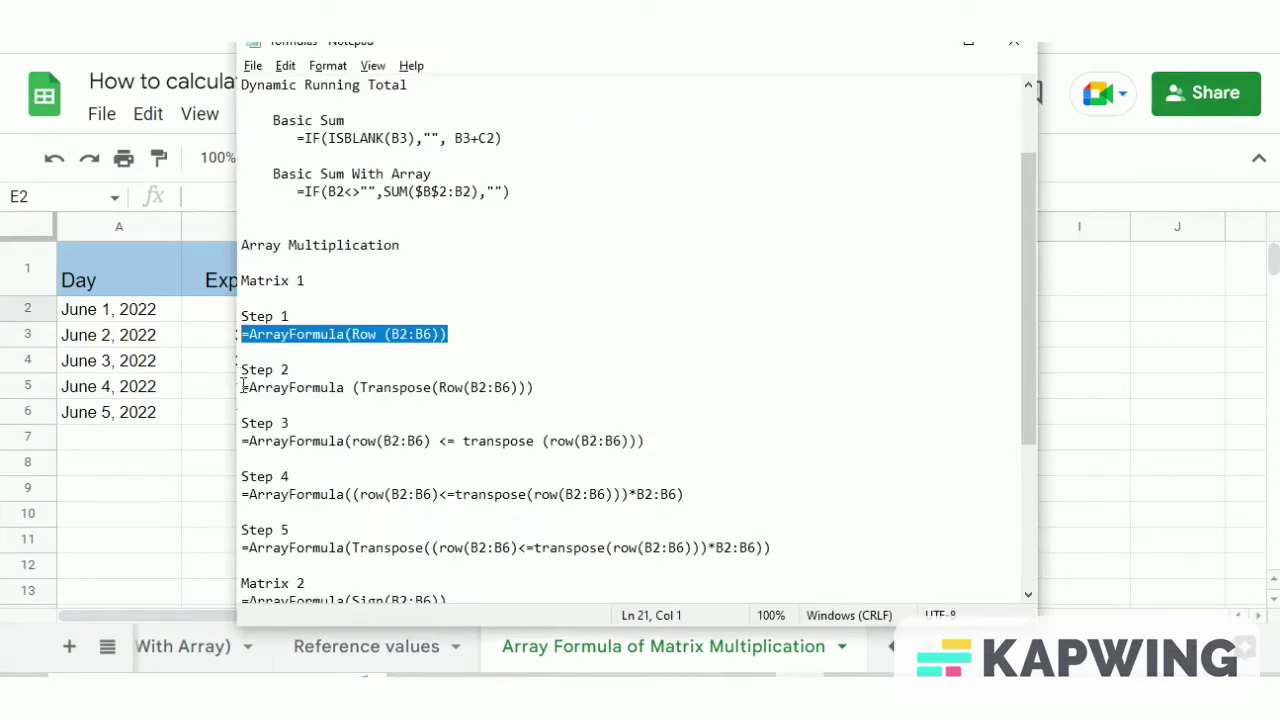
drag(243, 386, 557, 386)
click(1129, 343)
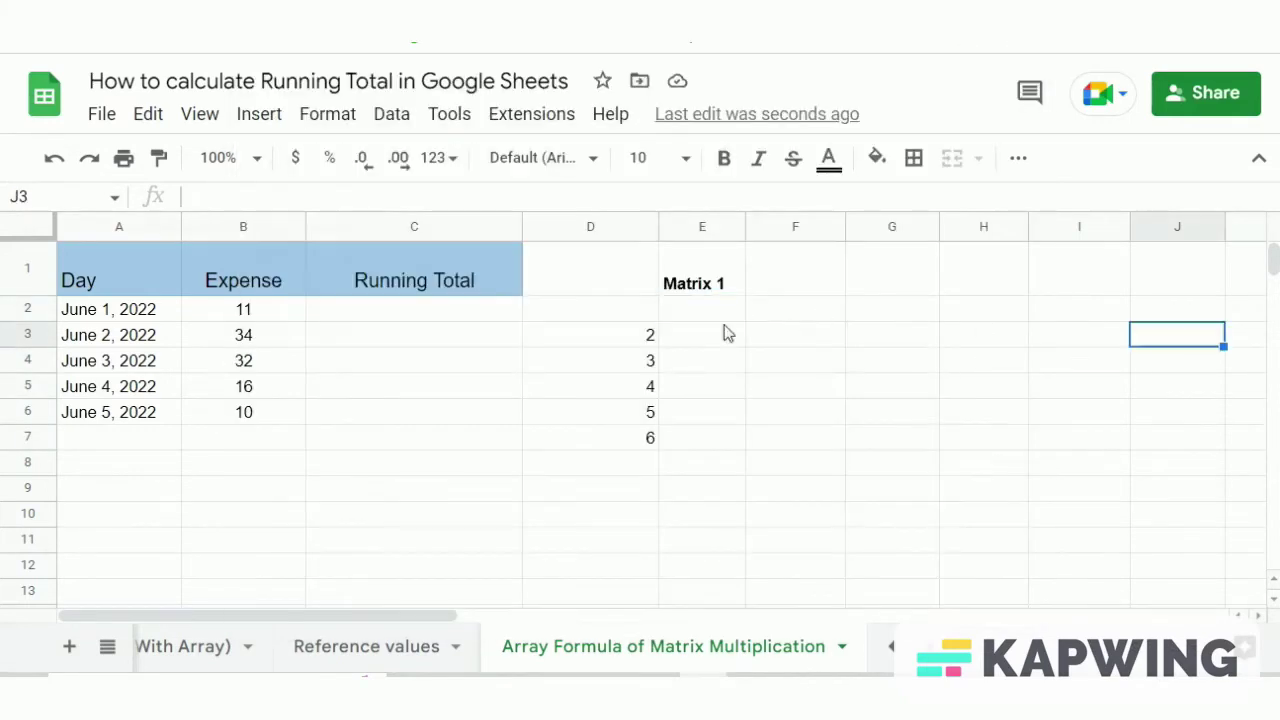
click(703, 309)
double_click(703, 308)
key(ctrl+v)
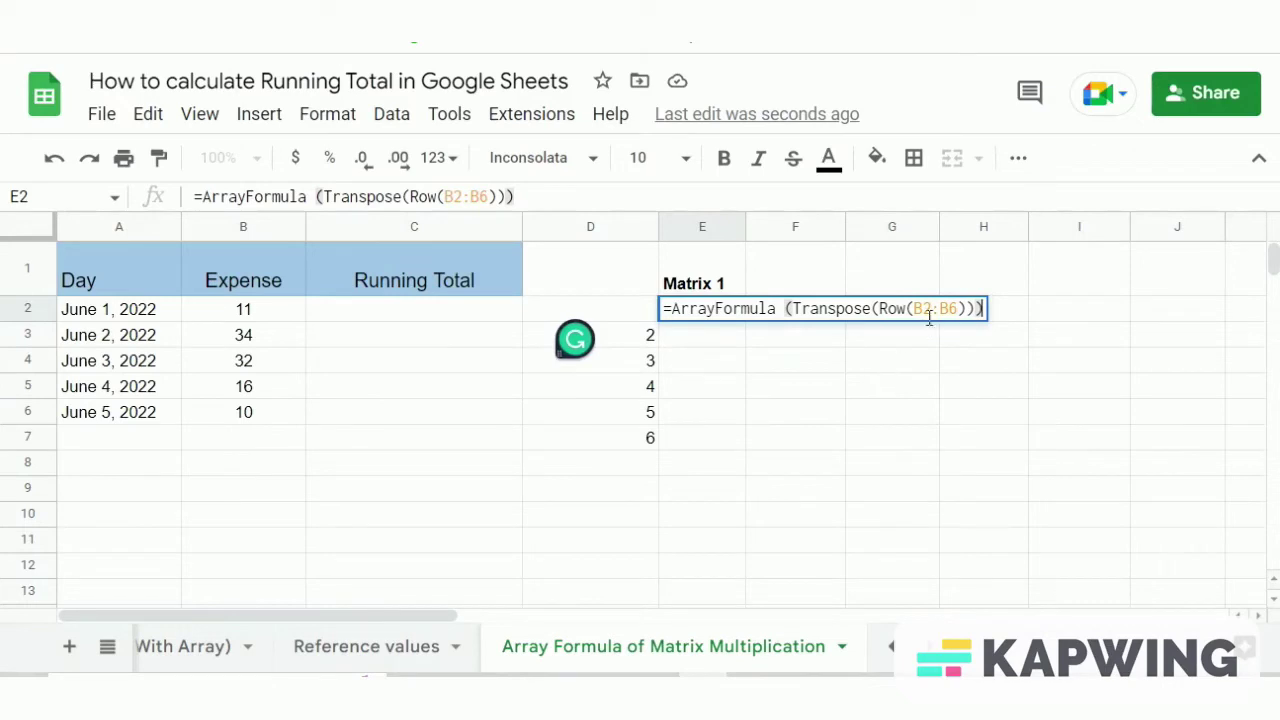
key(Return)
click(743, 377)
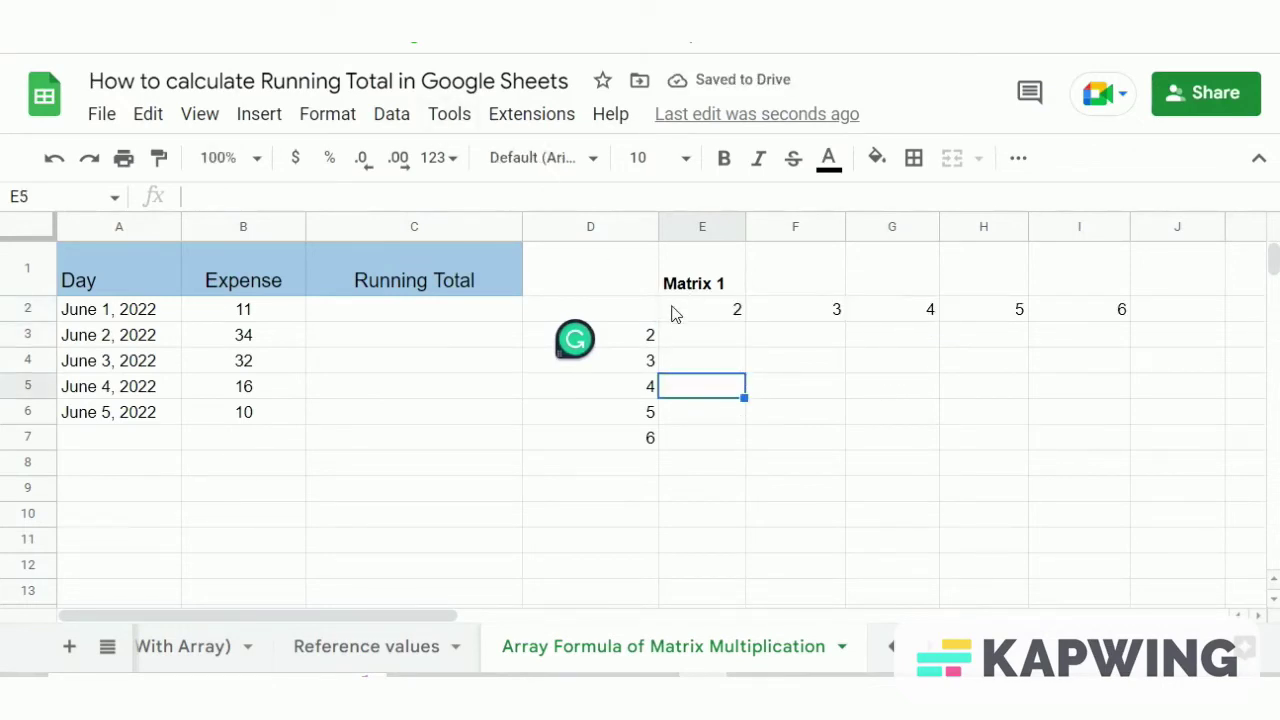
- Compare the vertical row numbers in D3:D7 with the transposed row numbers in E2:I2
drag(647, 335, 640, 440)
drag(690, 320, 1071, 334)
click(714, 355)
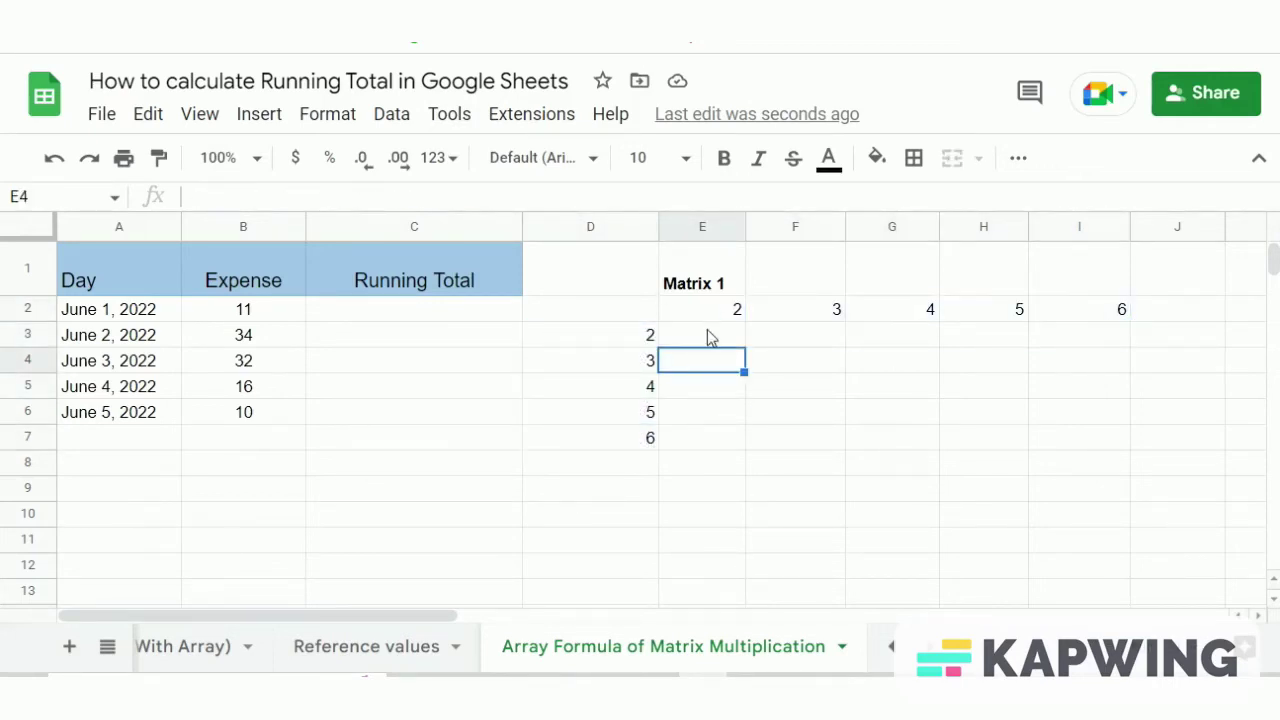
click(640, 336)
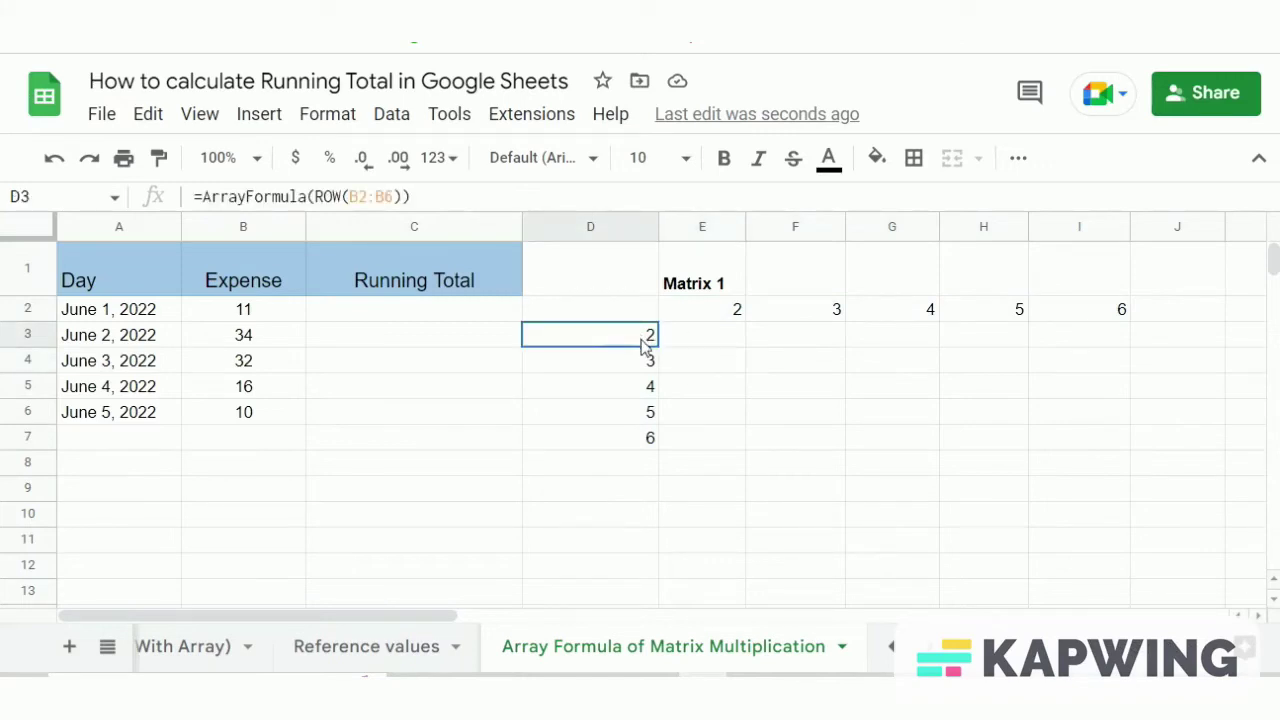
click(620, 362)
click(624, 341)
drag(706, 314, 1115, 314)
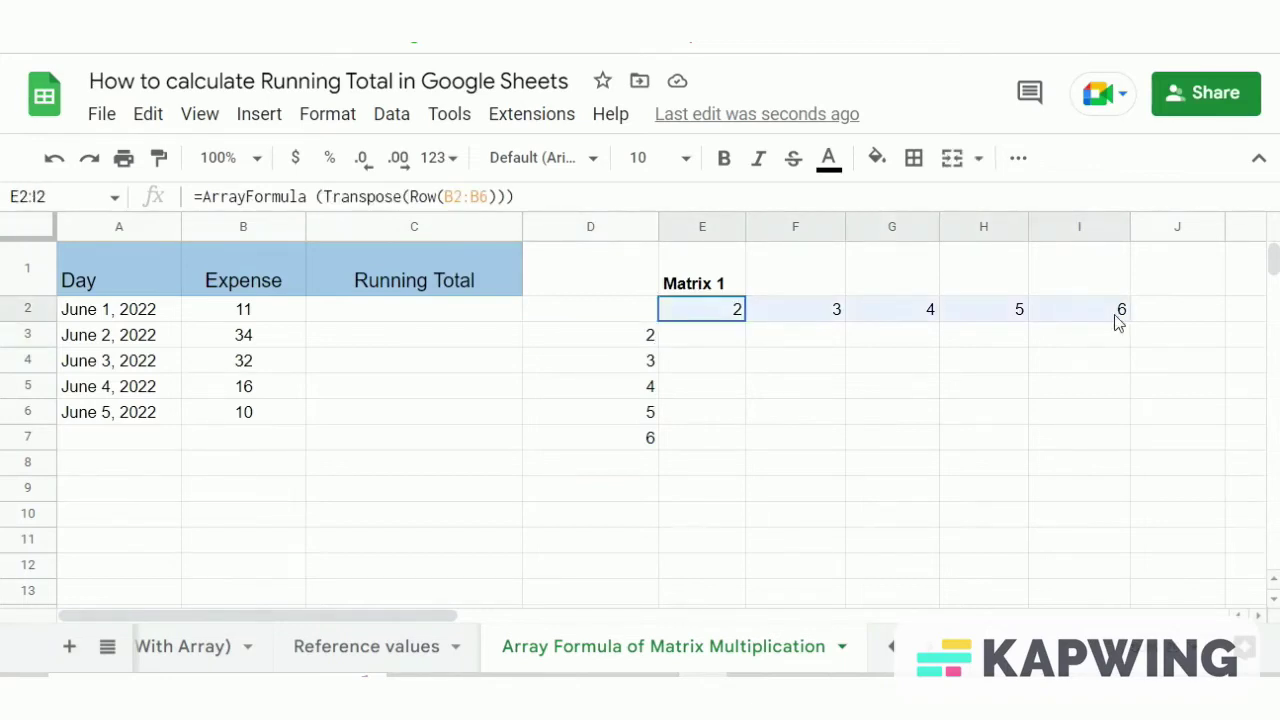
click(708, 338)
click(688, 300)
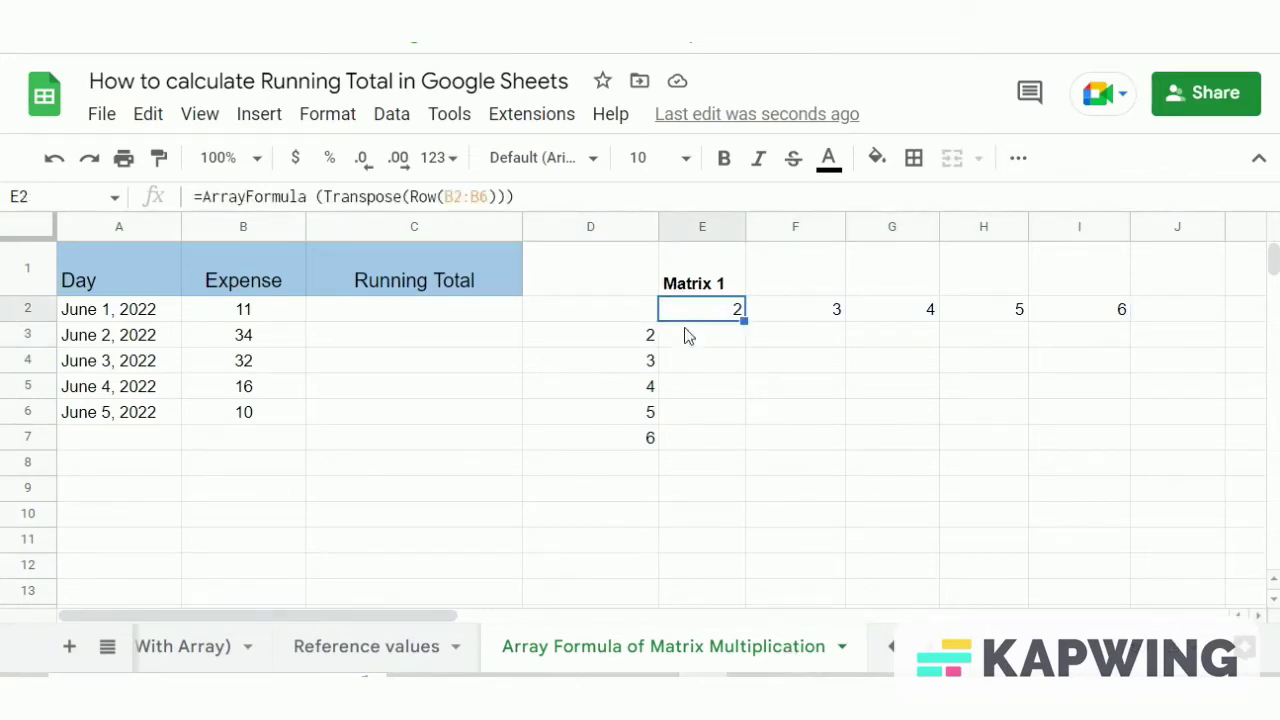
- Copy the Step 3 formula =ArrayFormula(row(B2:B6) <= transpose (row(B2:B6))) from Notepad into E3 and compare the matrix with its row and column numbers
key(alt+Tab)
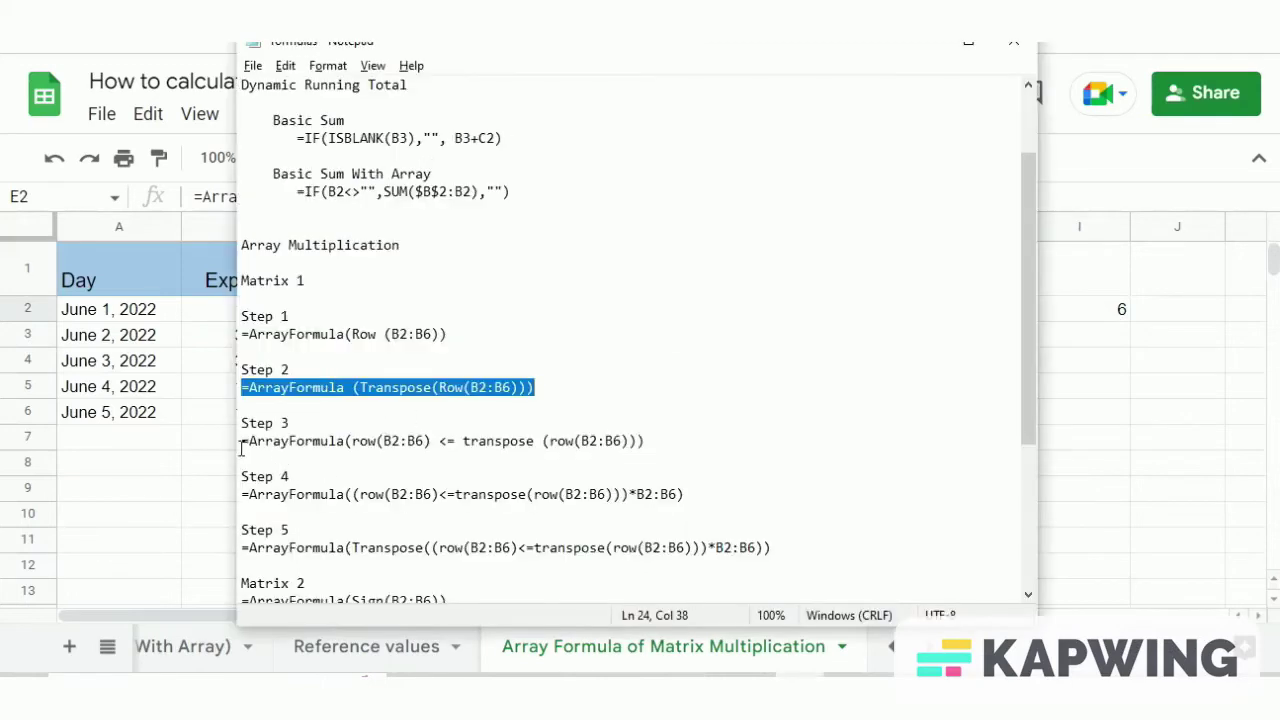
drag(241, 448, 669, 443)
key(ctrl+c)
key(alt+Tab)
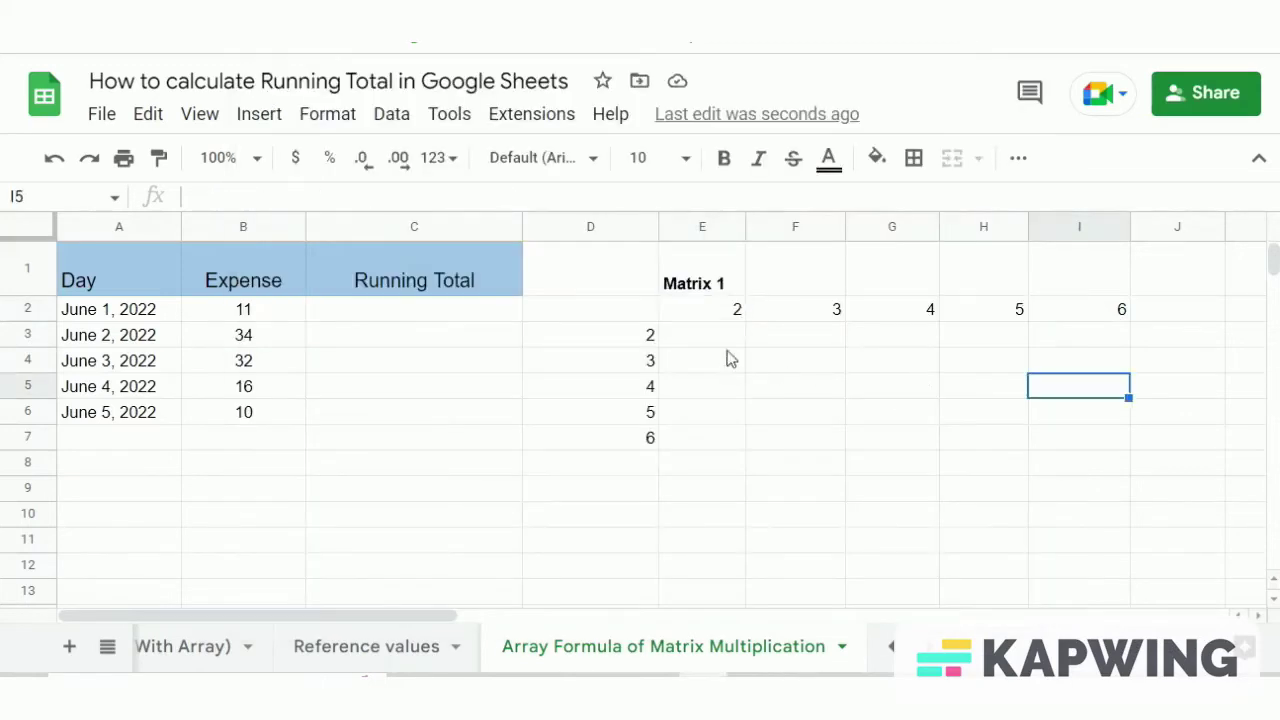
double_click(722, 338)
key(ctrl+v)
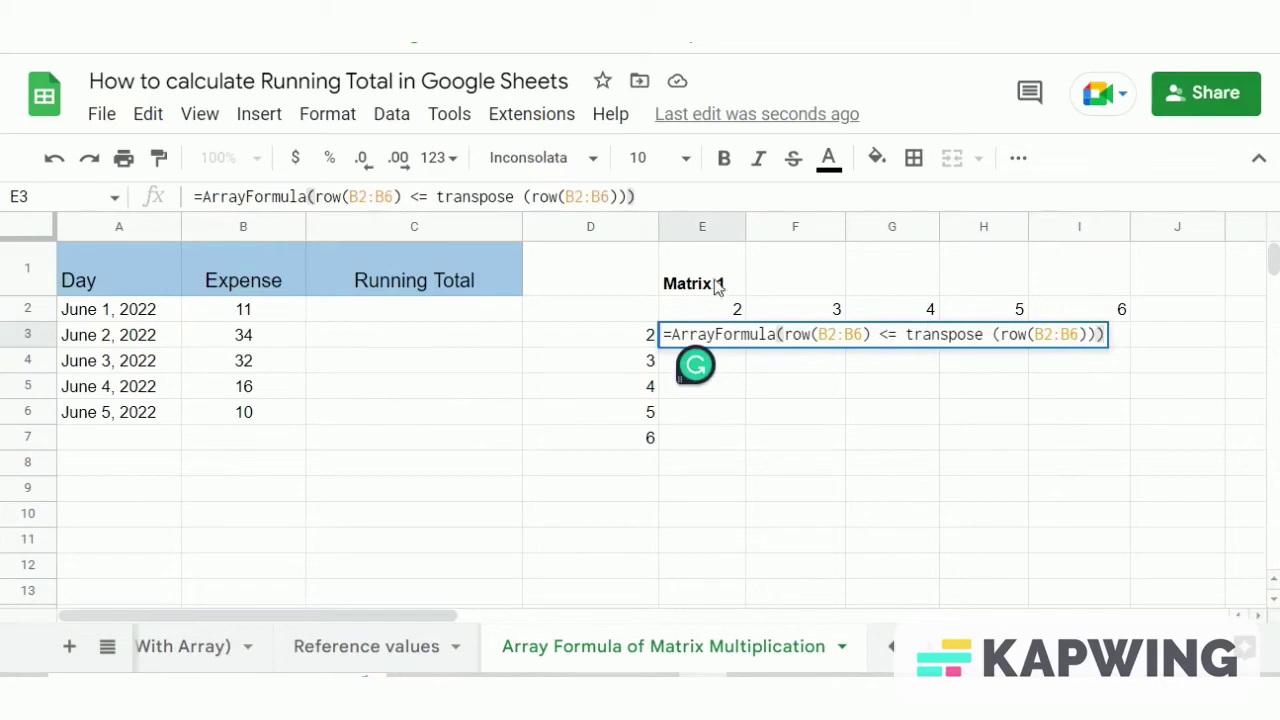
key(Return)
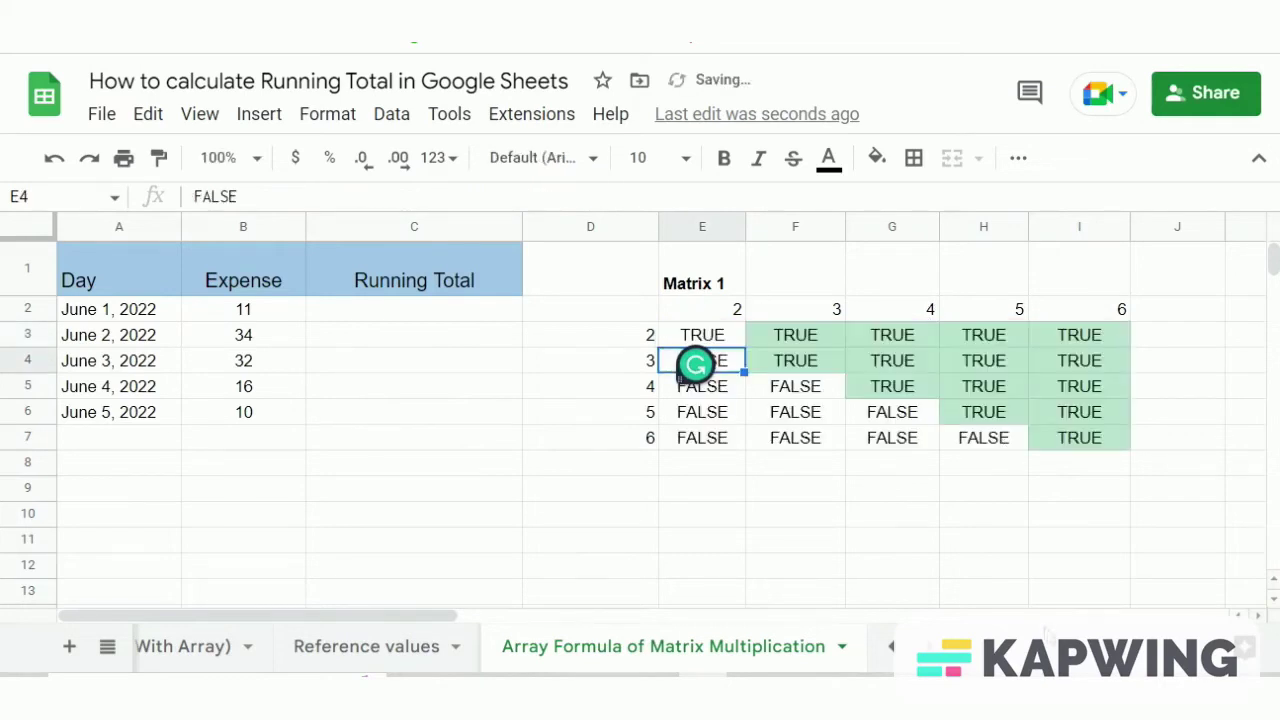
drag(708, 337, 1106, 437)
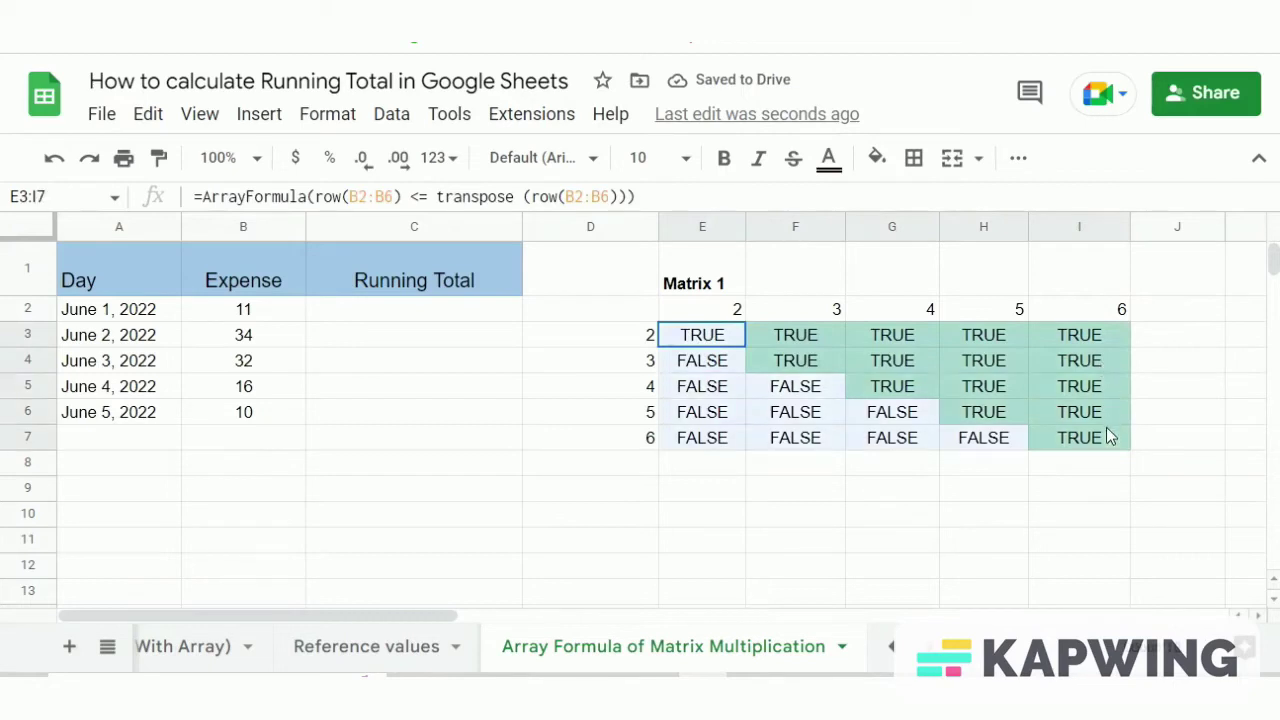
click(634, 386)
drag(630, 338, 634, 447)
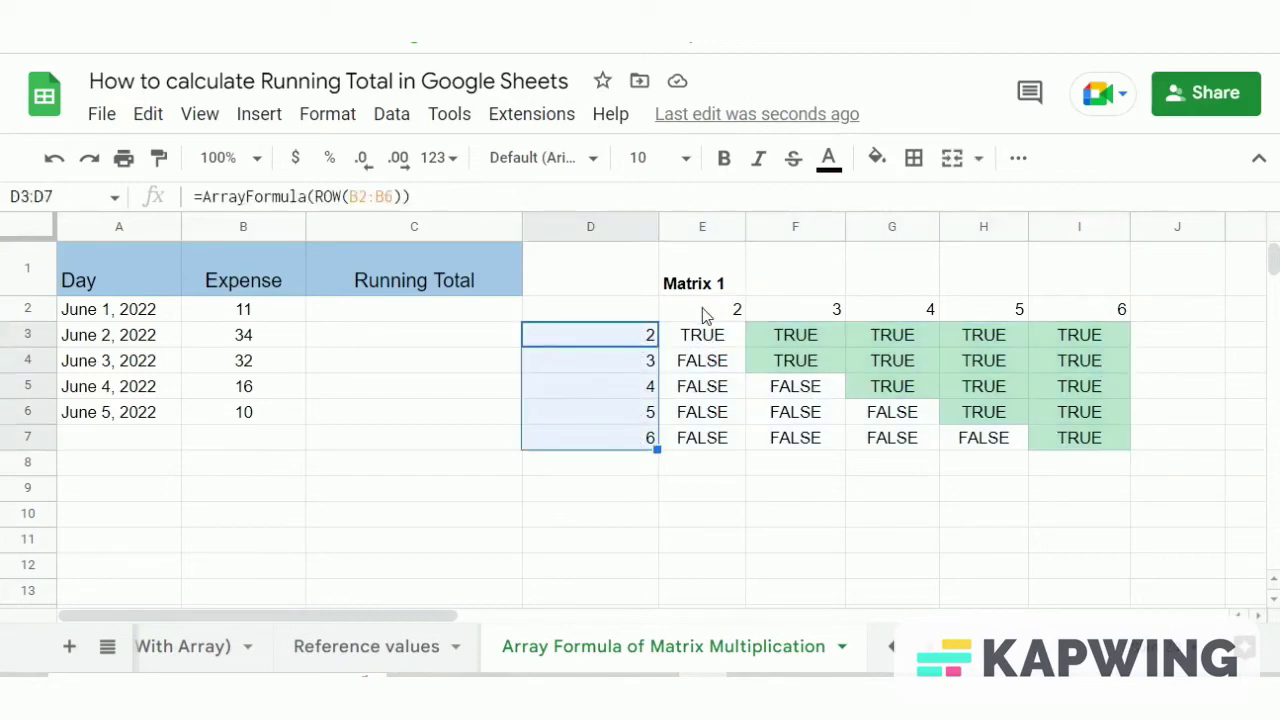
drag(705, 315, 1043, 318)
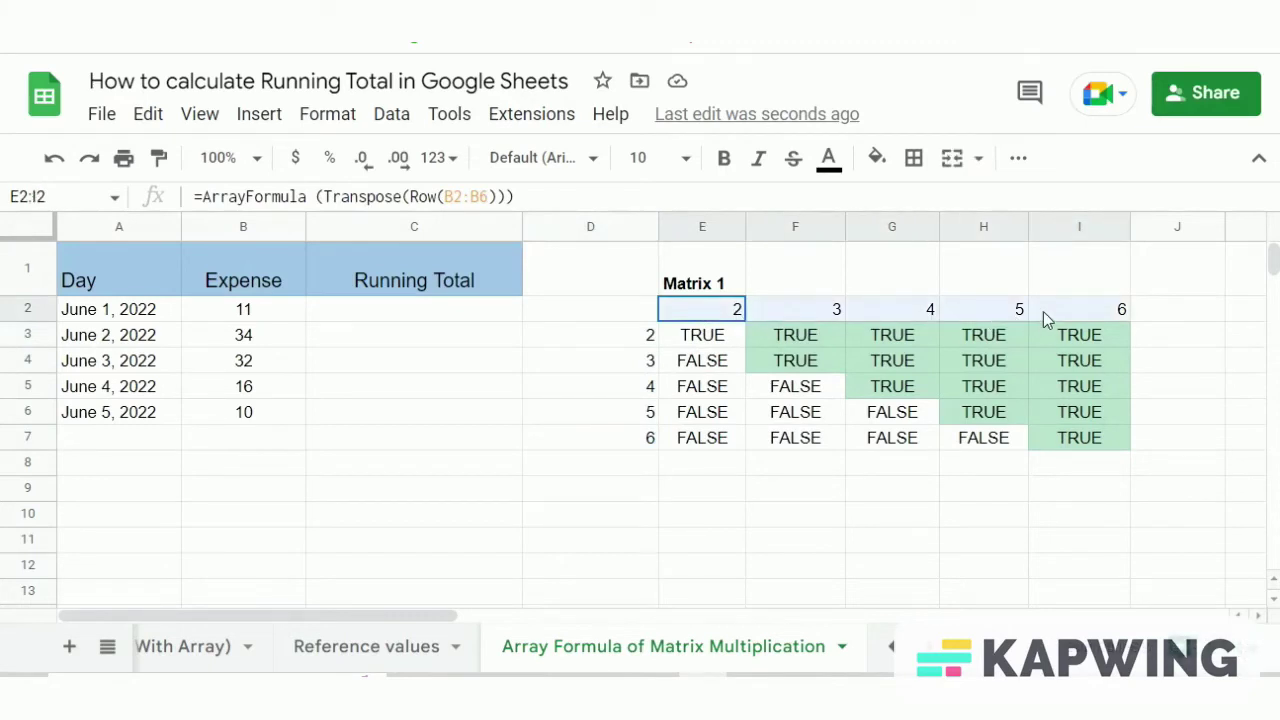
click(700, 340)
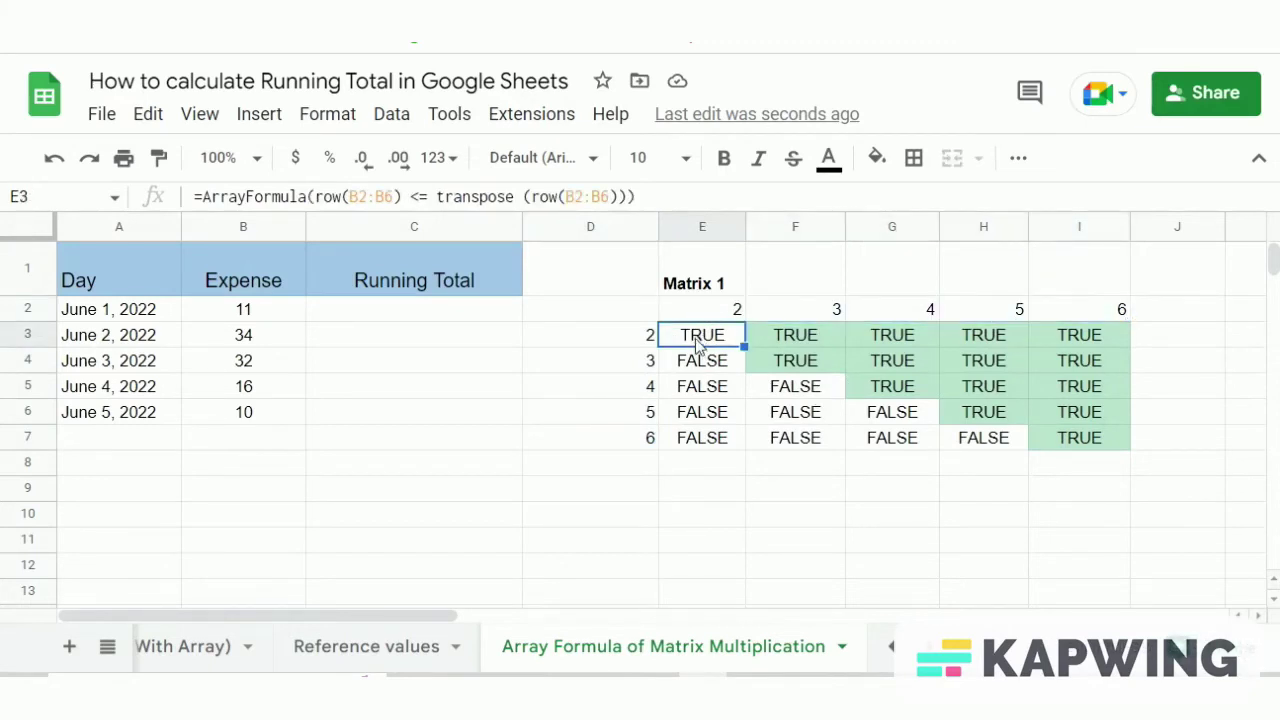
- Copy the comparison matrix E3:I7 to the block starting at E9 and check the formula in E9
drag(700, 342, 1114, 449)
key(ctrl+c)
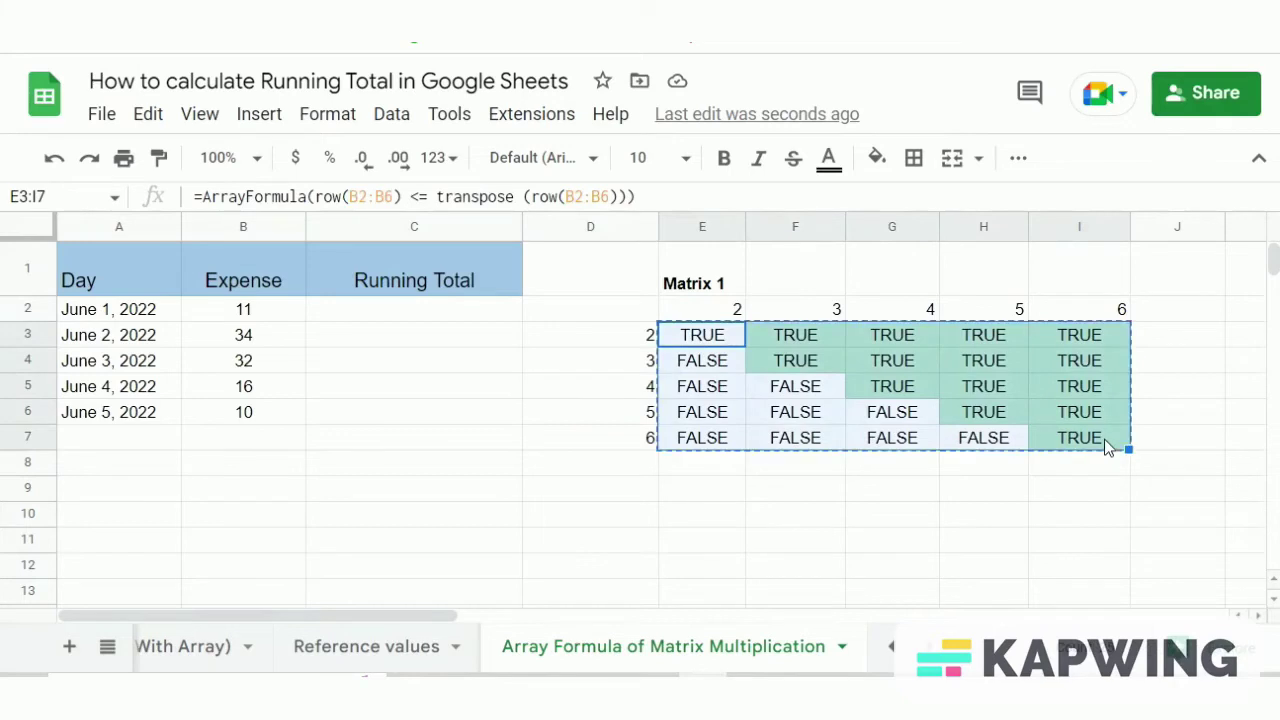
click(698, 490)
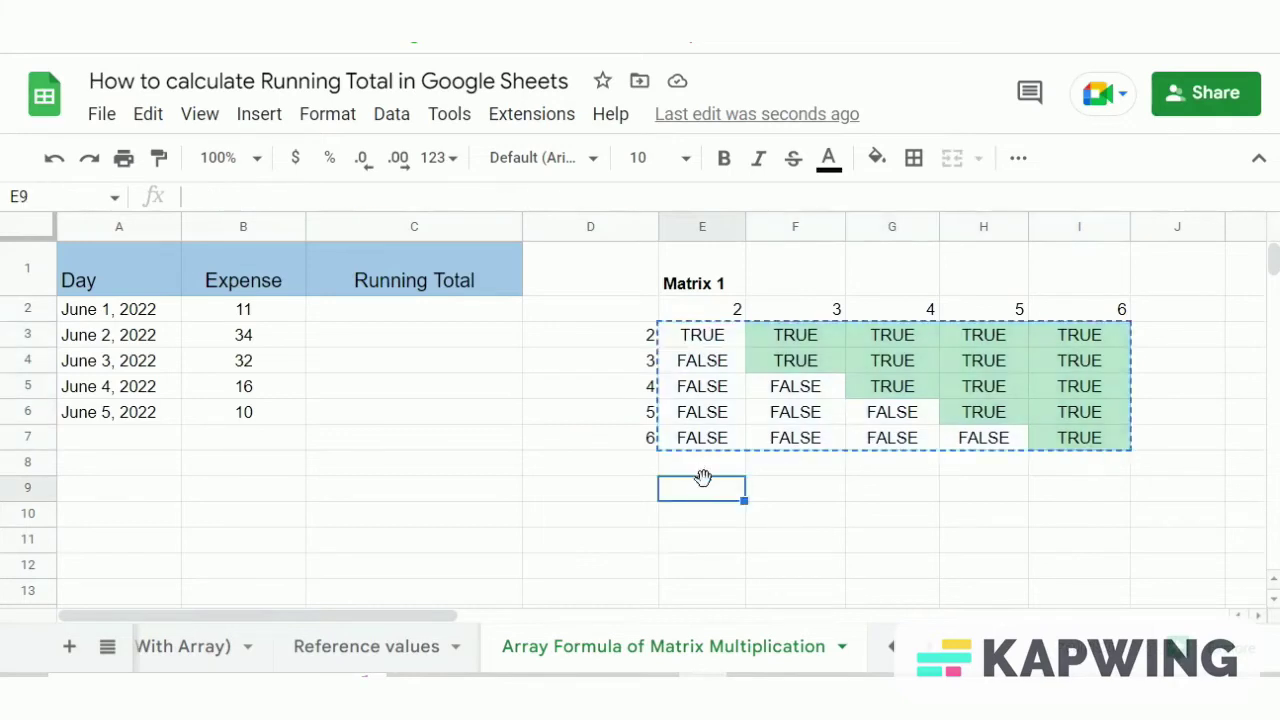
key(ctrl+v)
click(568, 488)
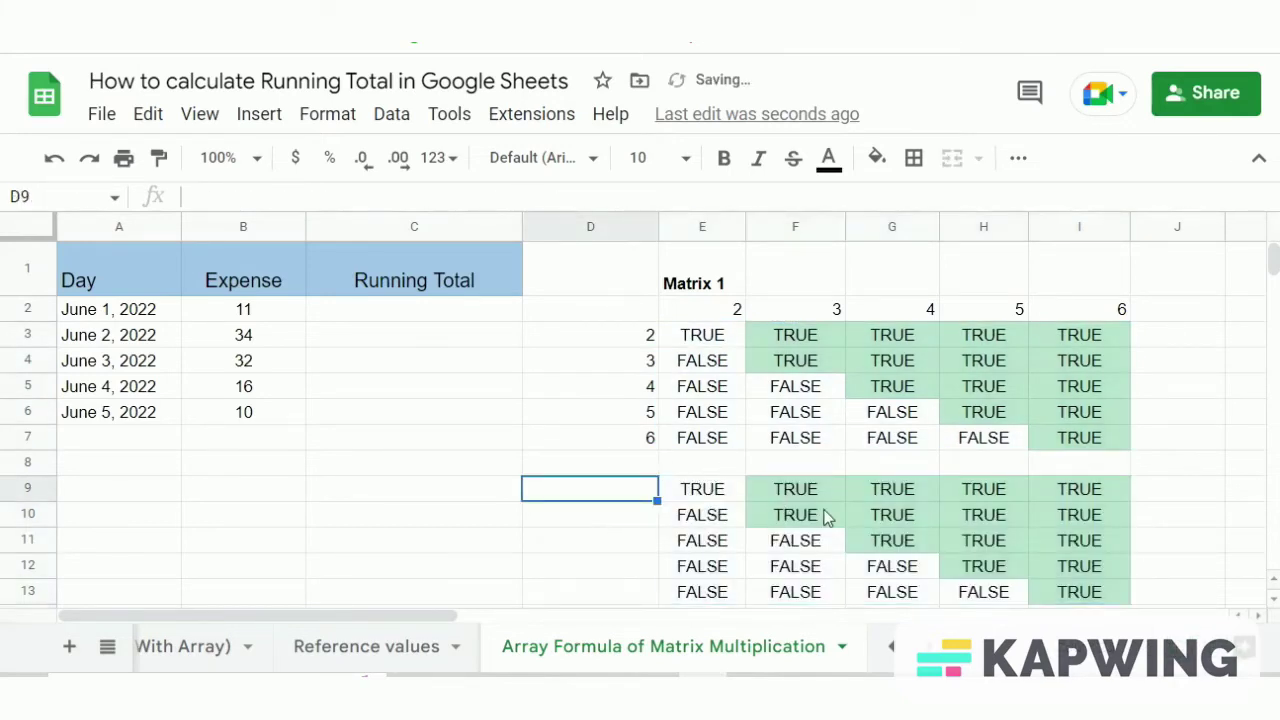
scroll(780, 505, down, 1)
click(707, 440)
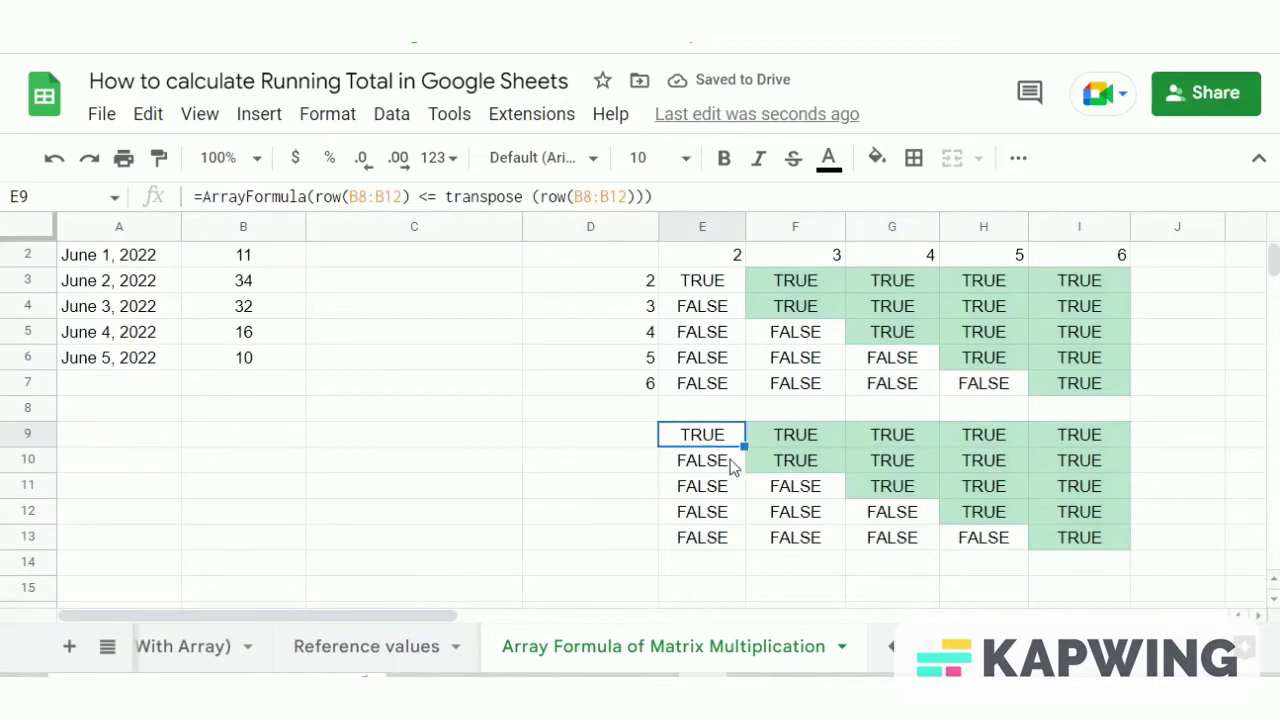
- Compare the copied matrix in E9:I13 with the Matrix 1 comparison block and the expenses in B2:B6
scroll(731, 463, up, 1)
scroll(728, 470, down, 1)
scroll(1030, 470, up, 1)
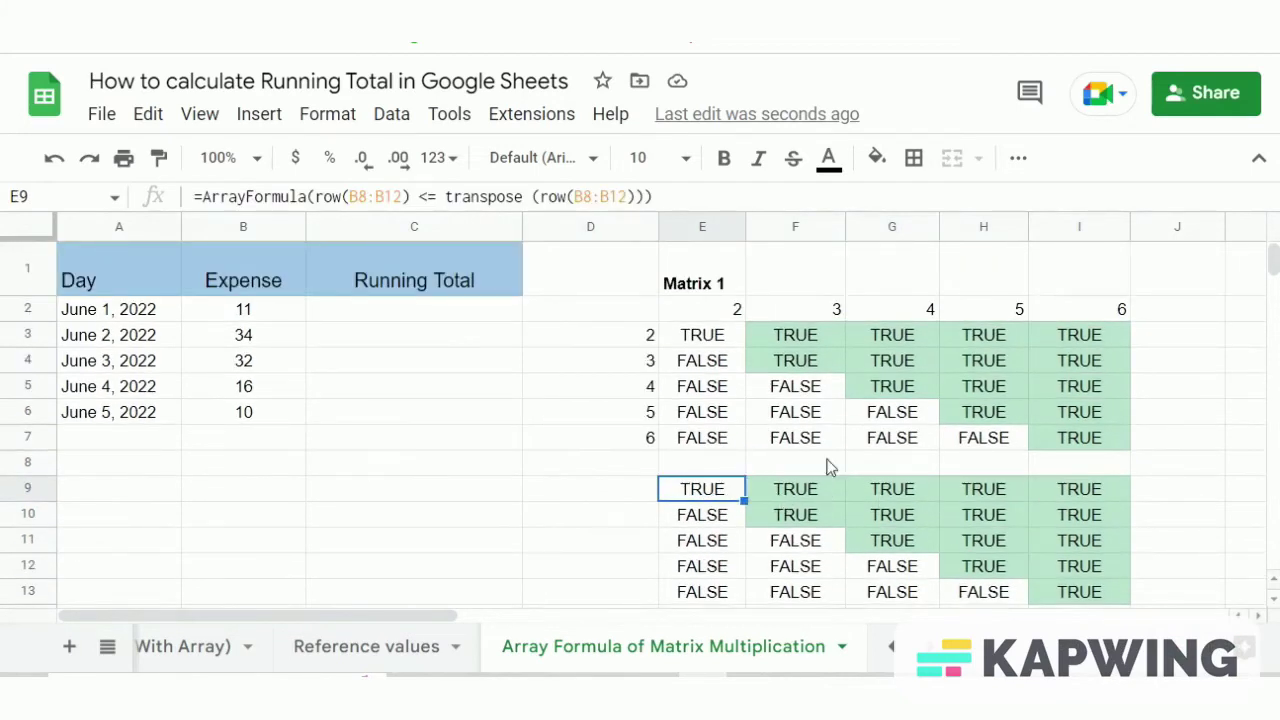
scroll(808, 457, down, 1)
scroll(760, 470, up, 1)
drag(735, 490, 1113, 592)
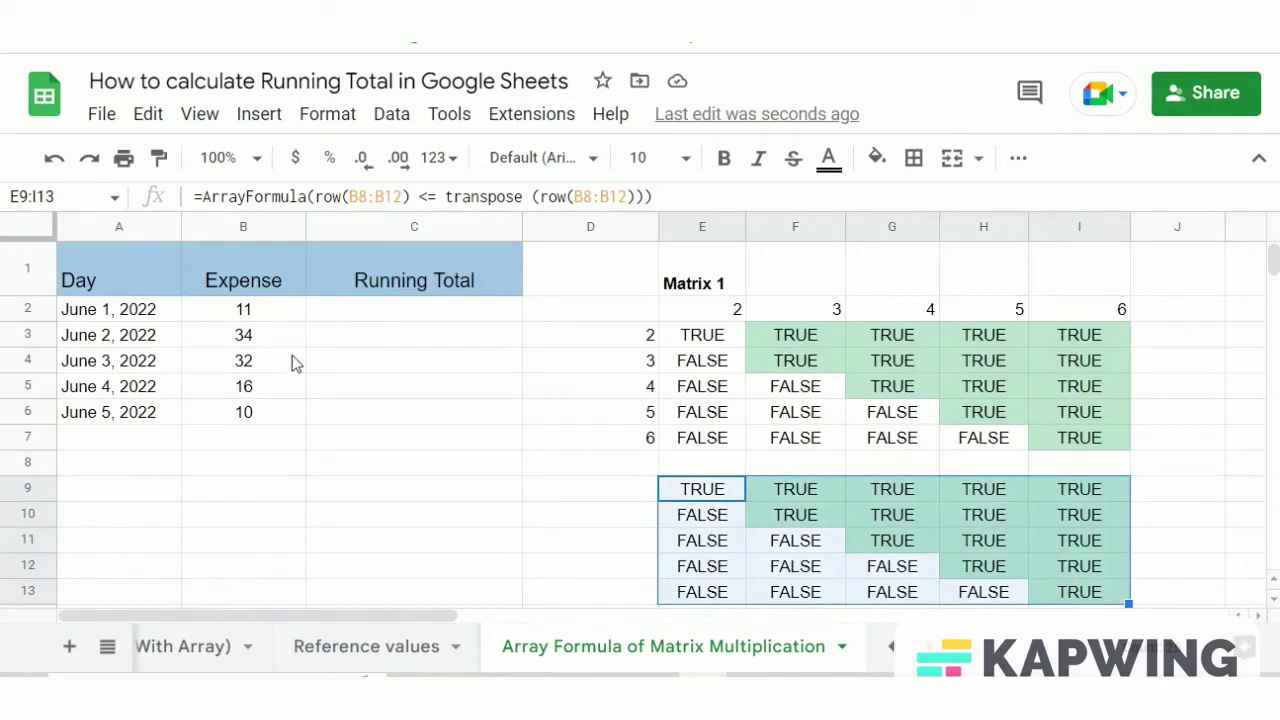
drag(262, 318, 256, 428)
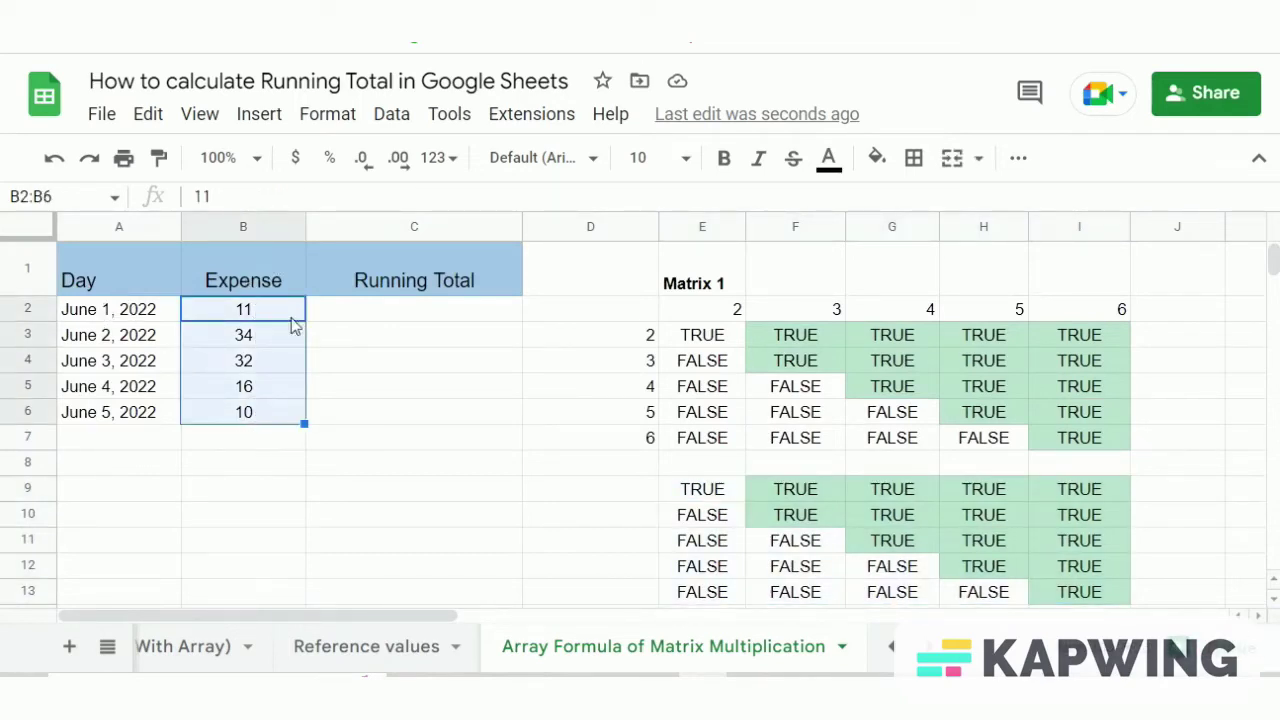
- Replace the formula in E9 with the Step 4 formula =ArrayFormula((row(B2:B6)<=transpose(row(B2:B6)))*B2:B6) and inspect the block E9:I13
click(693, 495)
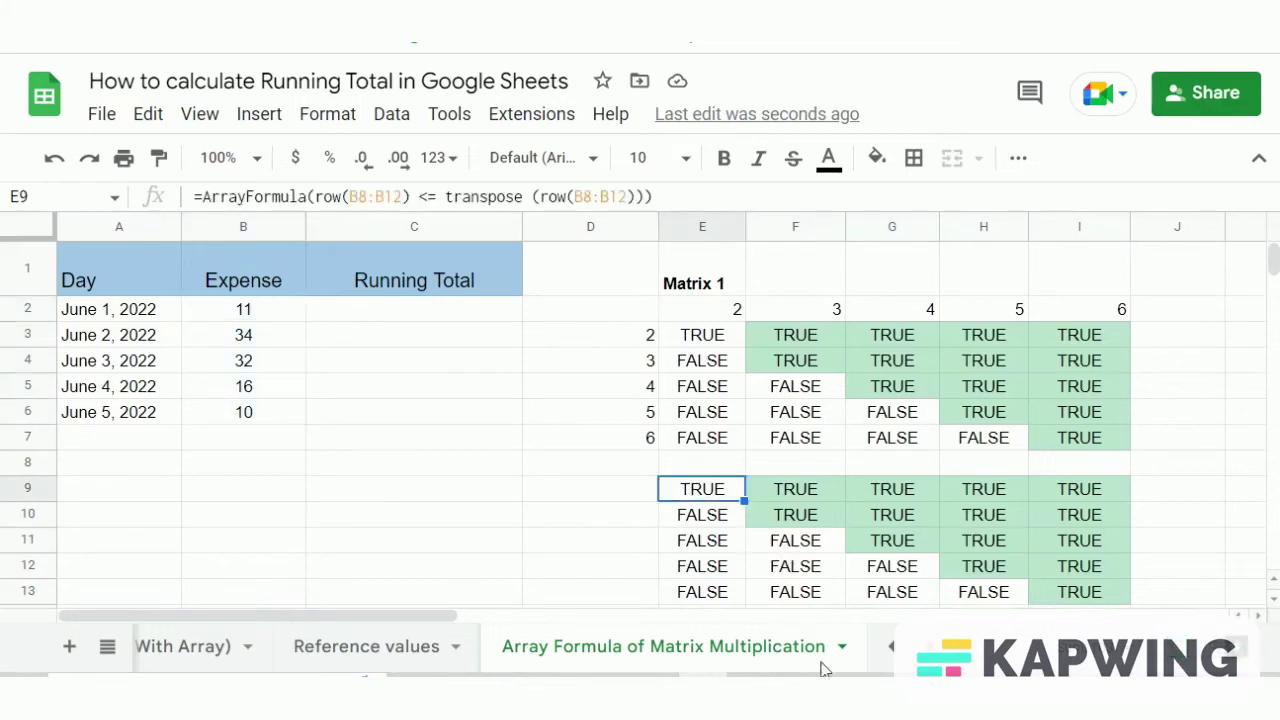
double_click(688, 491)
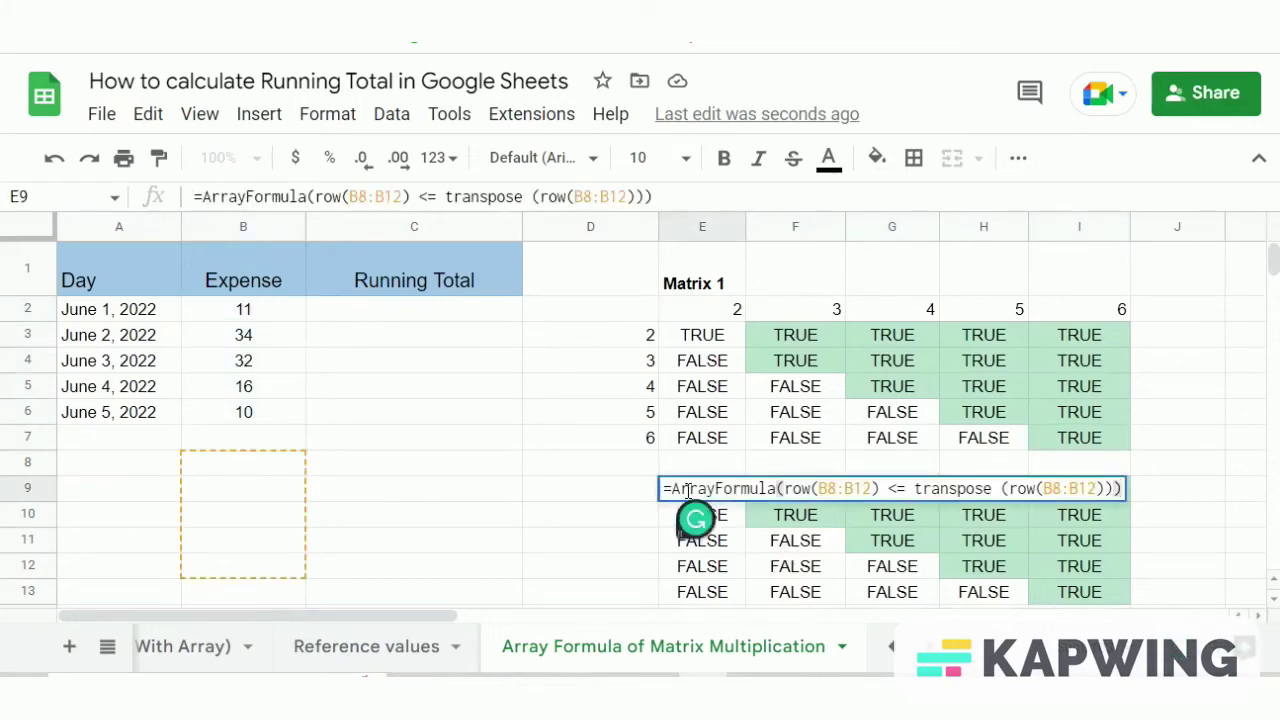
key(ctrl+a)
key(ctrl+v)
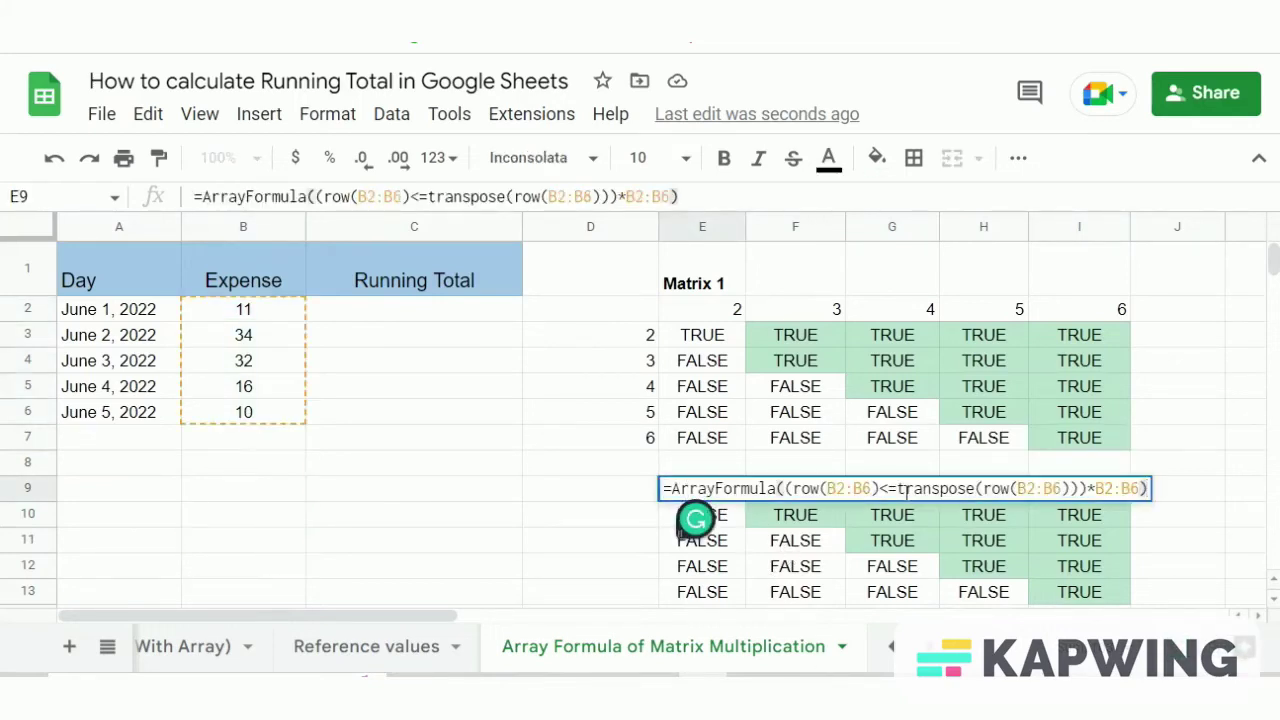
key(Return)
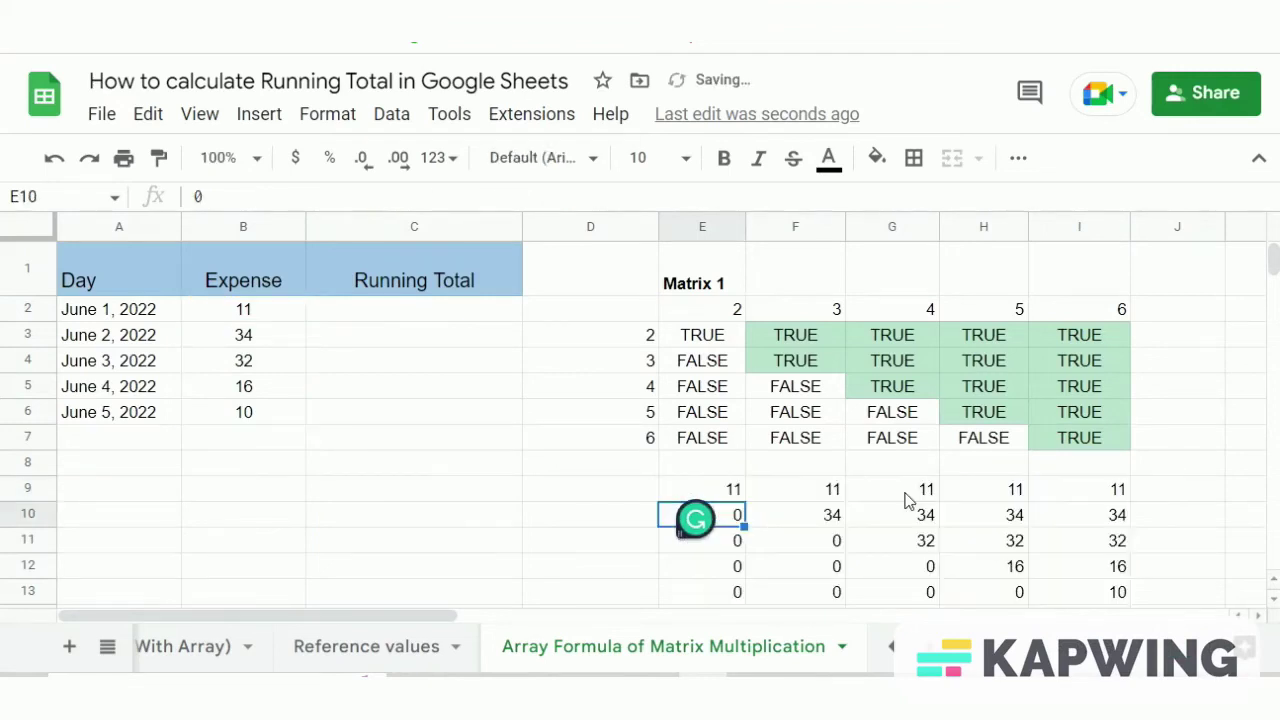
click(838, 540)
scroll(791, 486, down, 1)
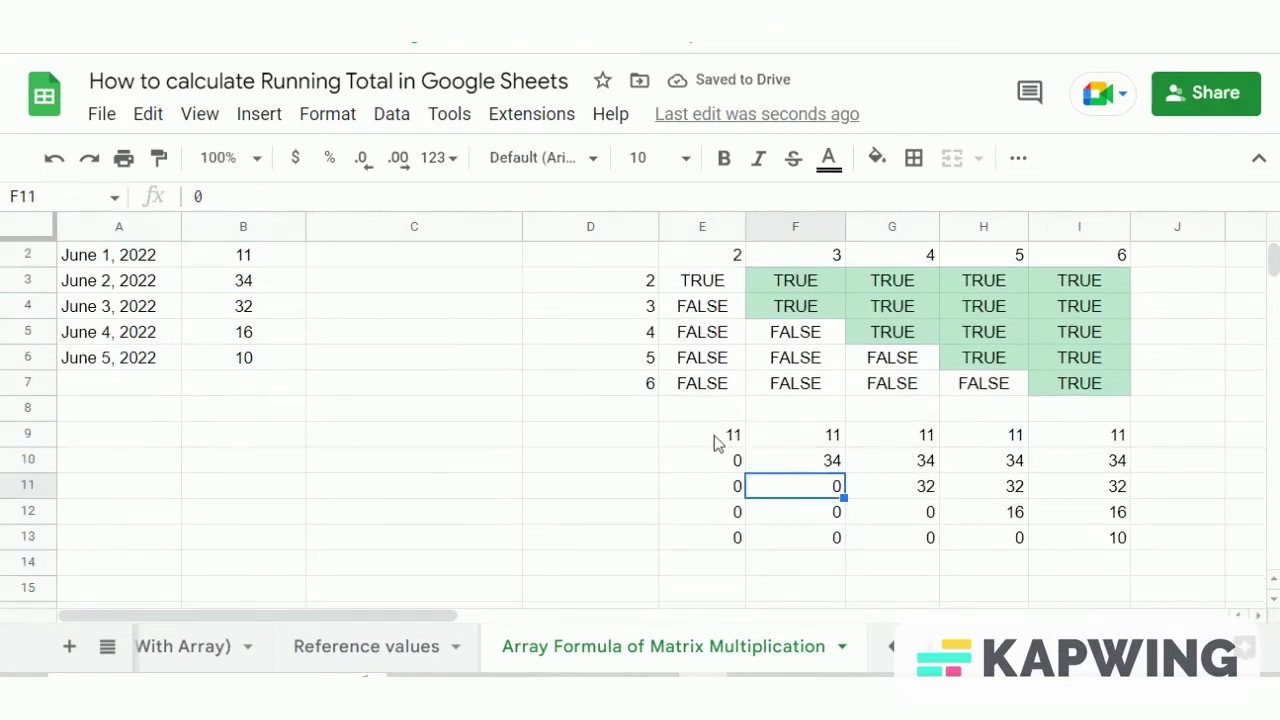
drag(703, 433, 1120, 540)
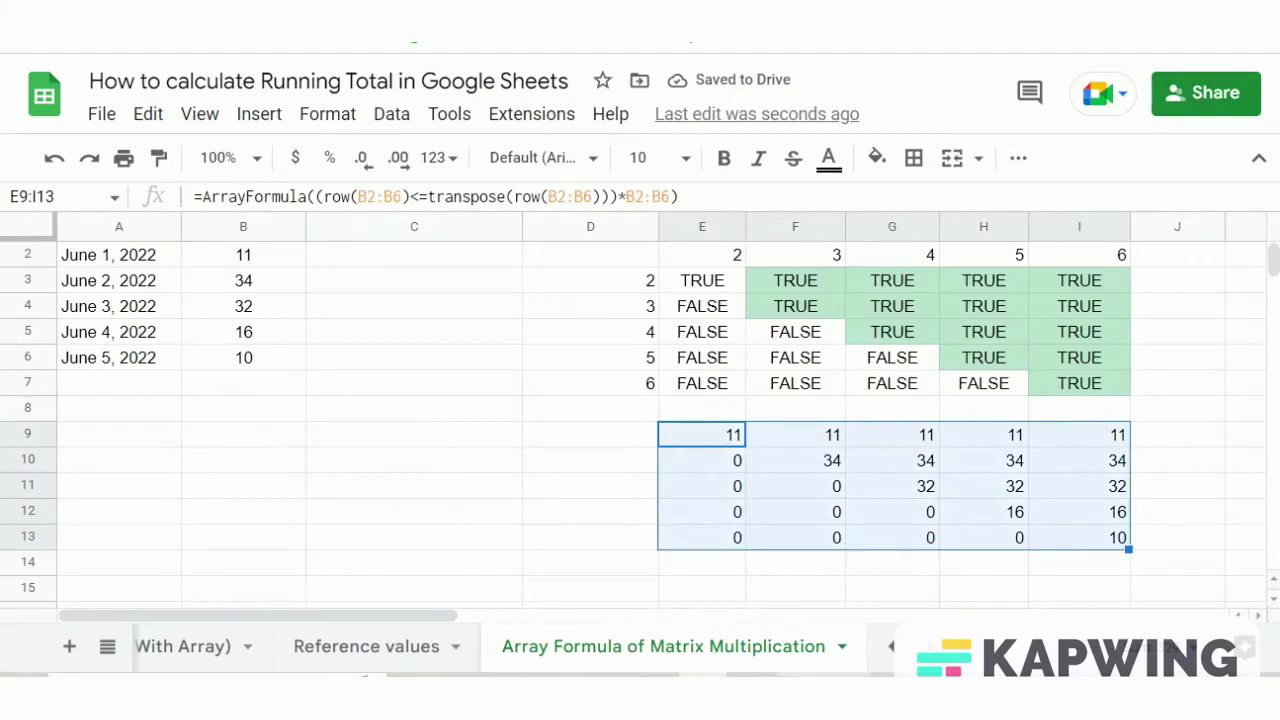
- Copy the Step 5 formula =ArrayFormula(Transpose((row(B2:B6)<=transpose(row(B2:B6)))*B2:B6)) from Notepad over the formula in E9 and inspect the transposed matrix E9:I13
key(alt+Tab)
click(252, 547)
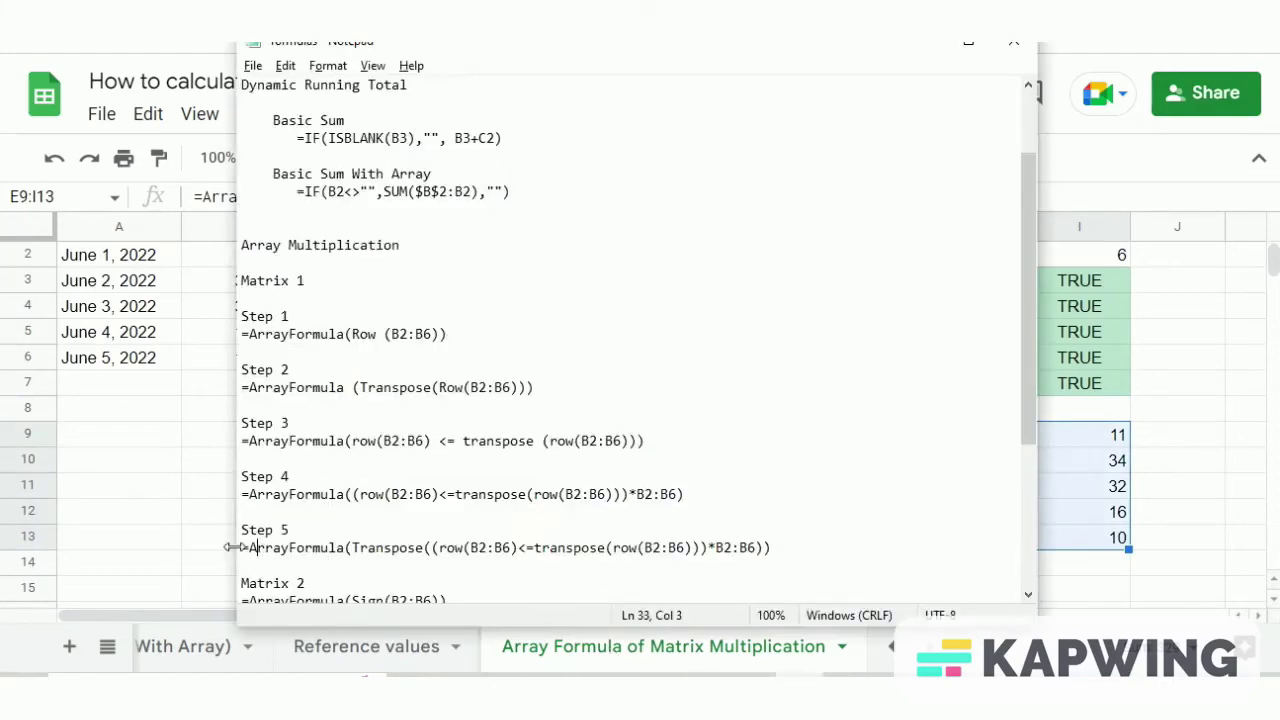
drag(243, 548, 806, 554)
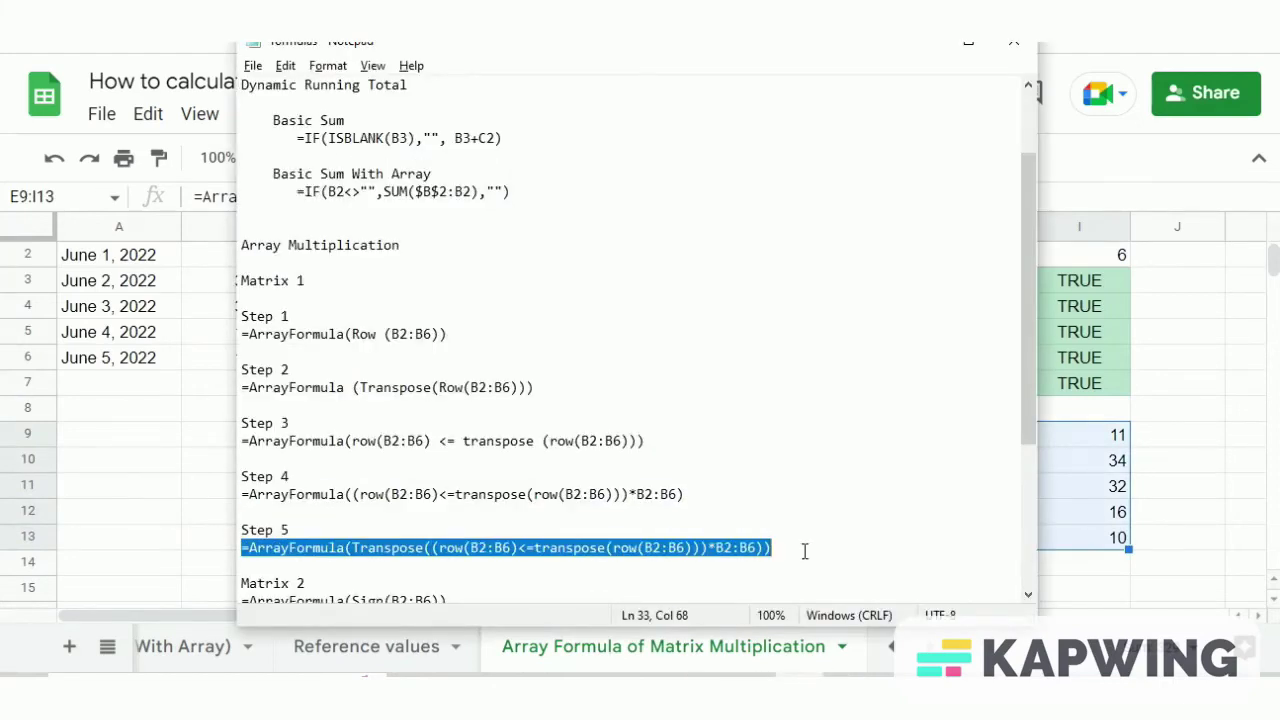
click(1125, 511)
double_click(701, 439)
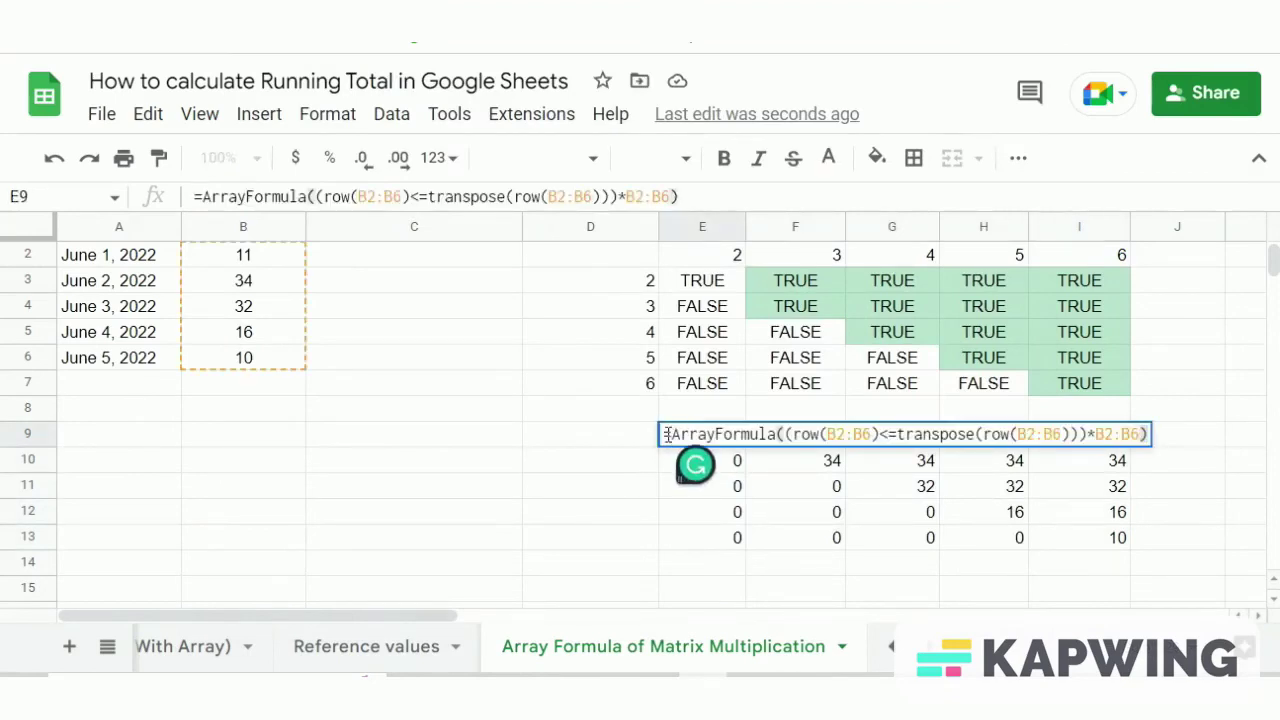
shift+click(1145, 434)
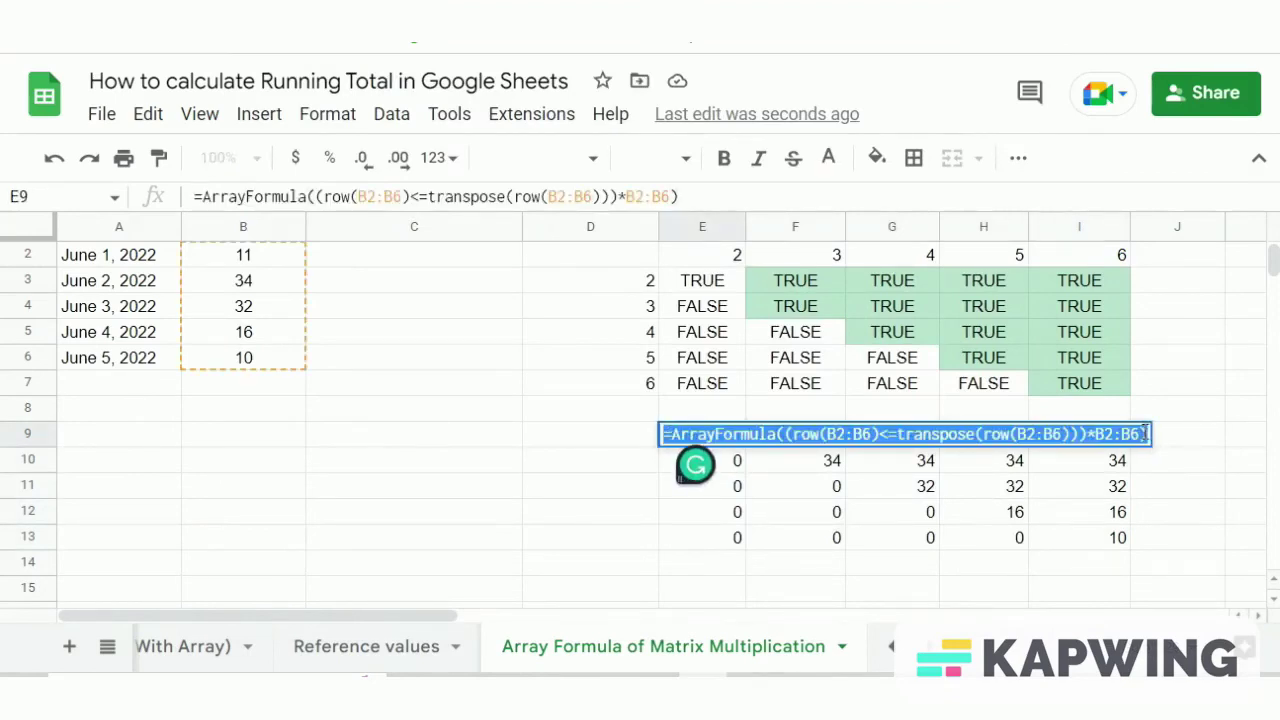
text(=ArrayFormula(Transpose((row(B2:B6)>=transpose(row(B2:B6)))*B2:B6)))
key(Return)
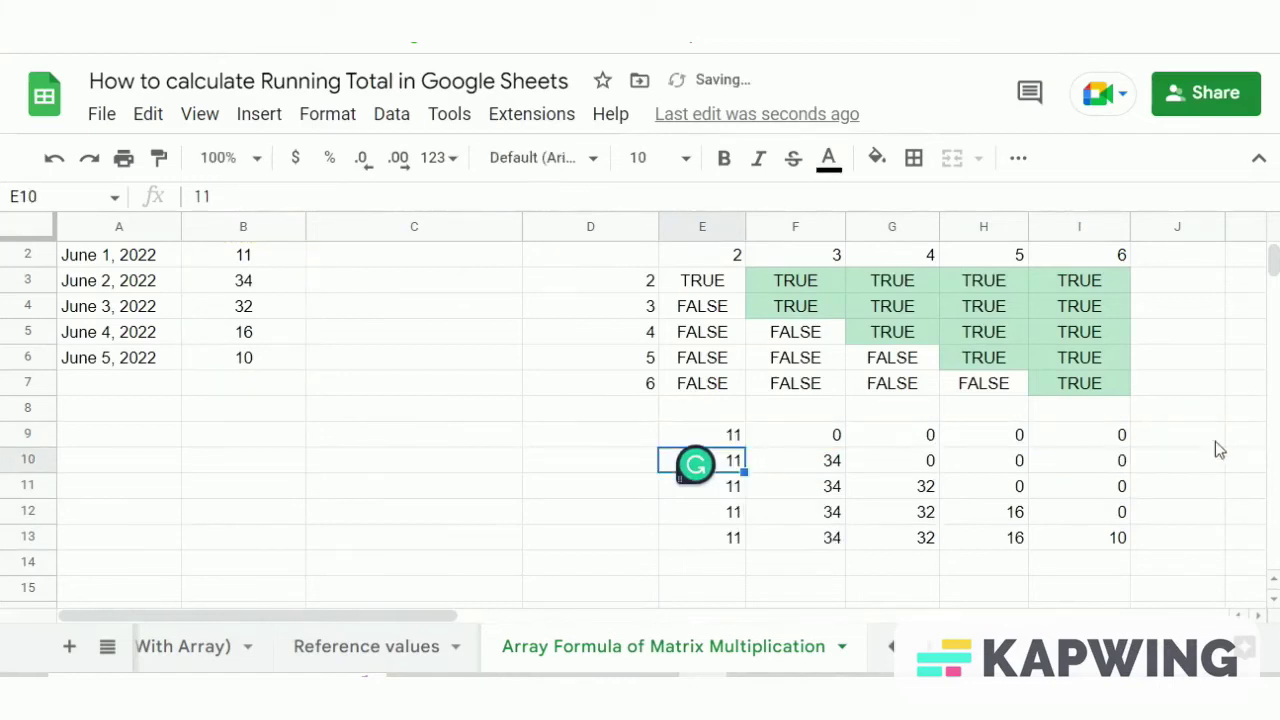
click(914, 515)
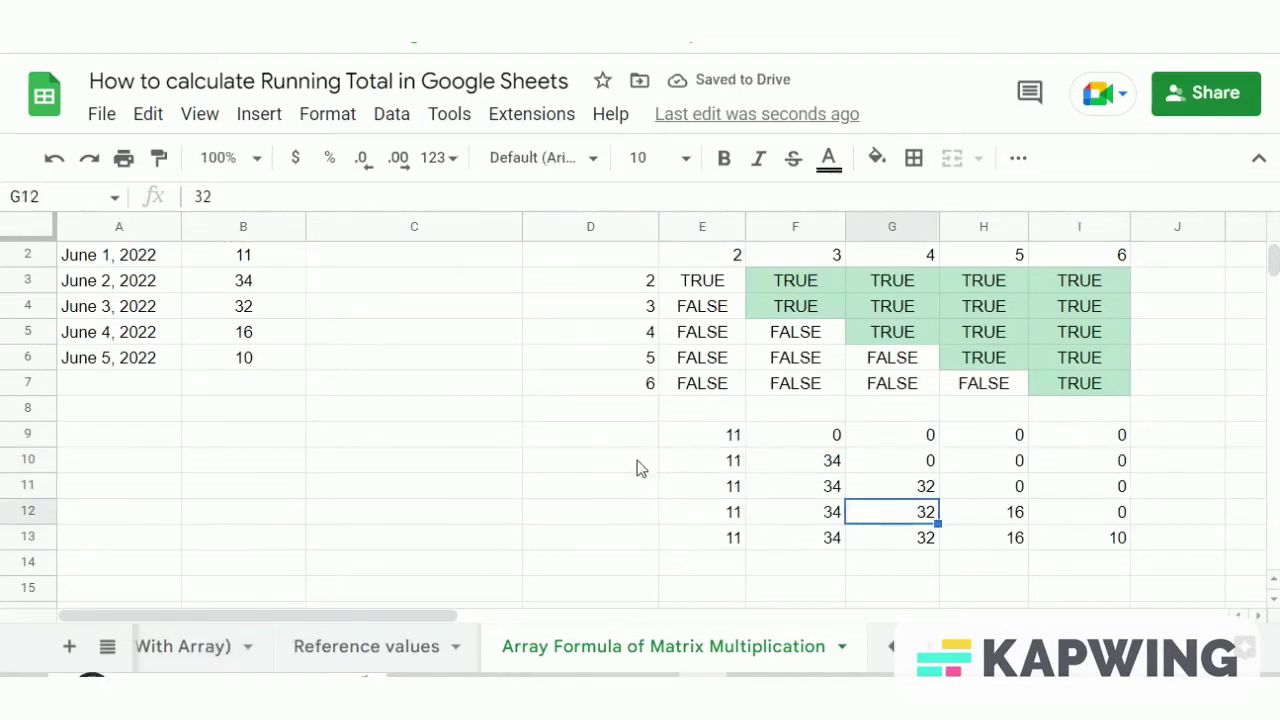
click(745, 462)
drag(709, 443, 1110, 540)
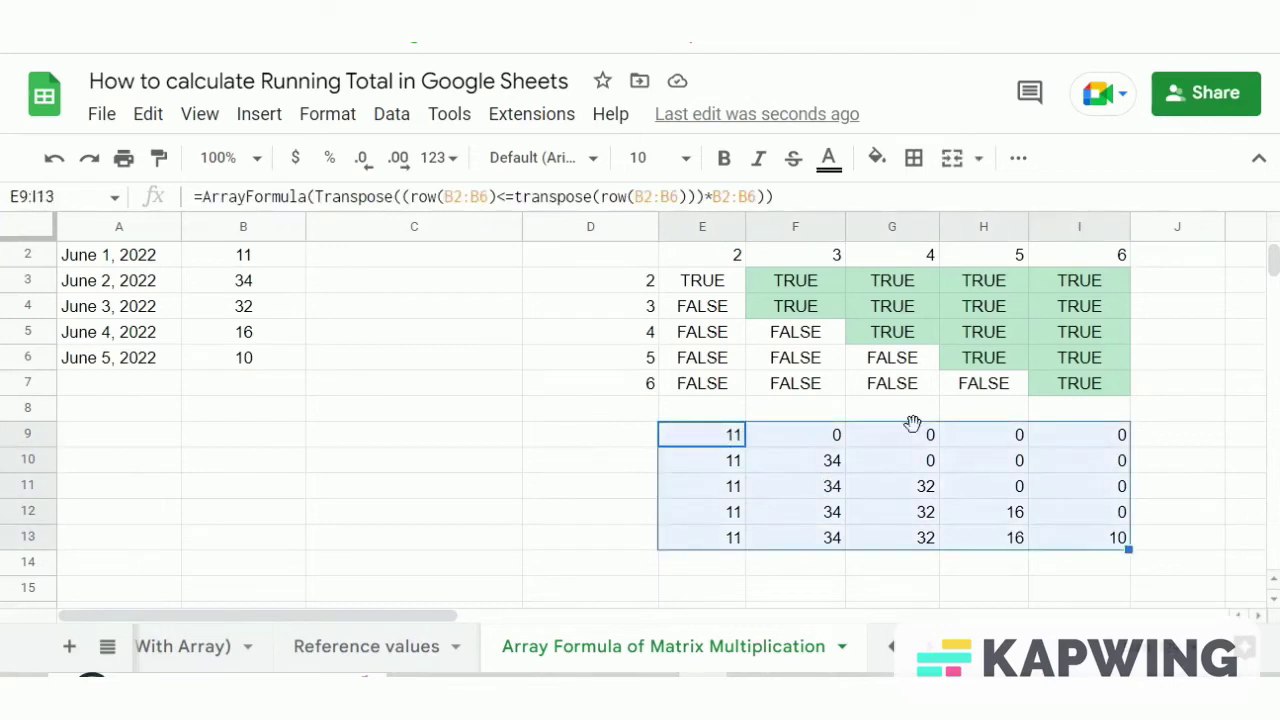
click(1055, 462)
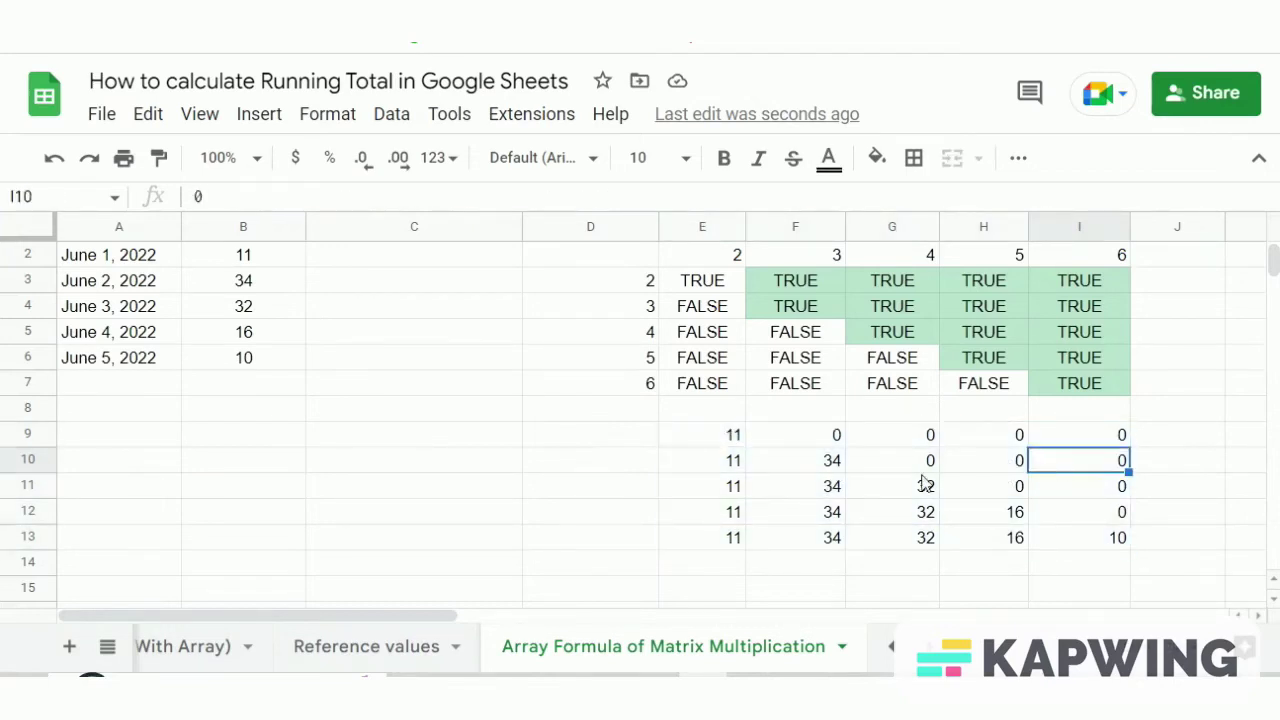
- Enter the bold label Matrix 2 in D14, directly below and beside the transposed matrix
scroll(900, 490, up, 1)
scroll(860, 505, down, 1)
scroll(660, 490, down, 2)
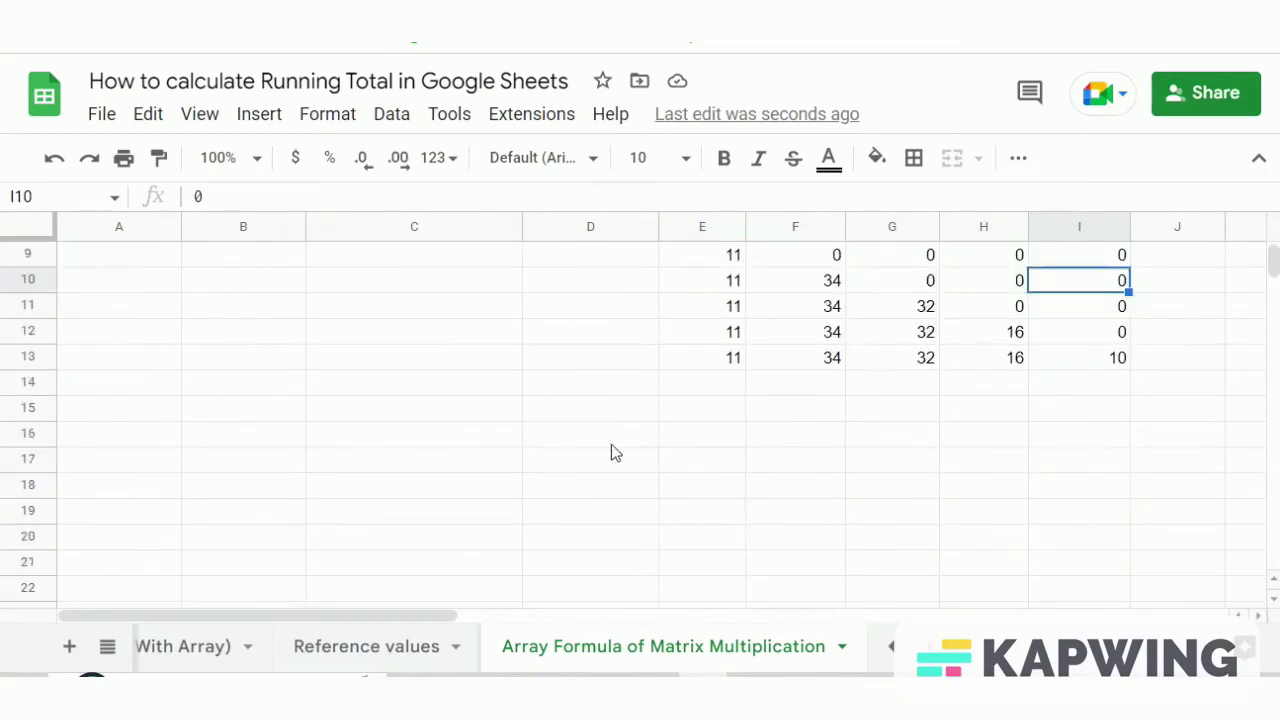
click(592, 393)
text(Matr)
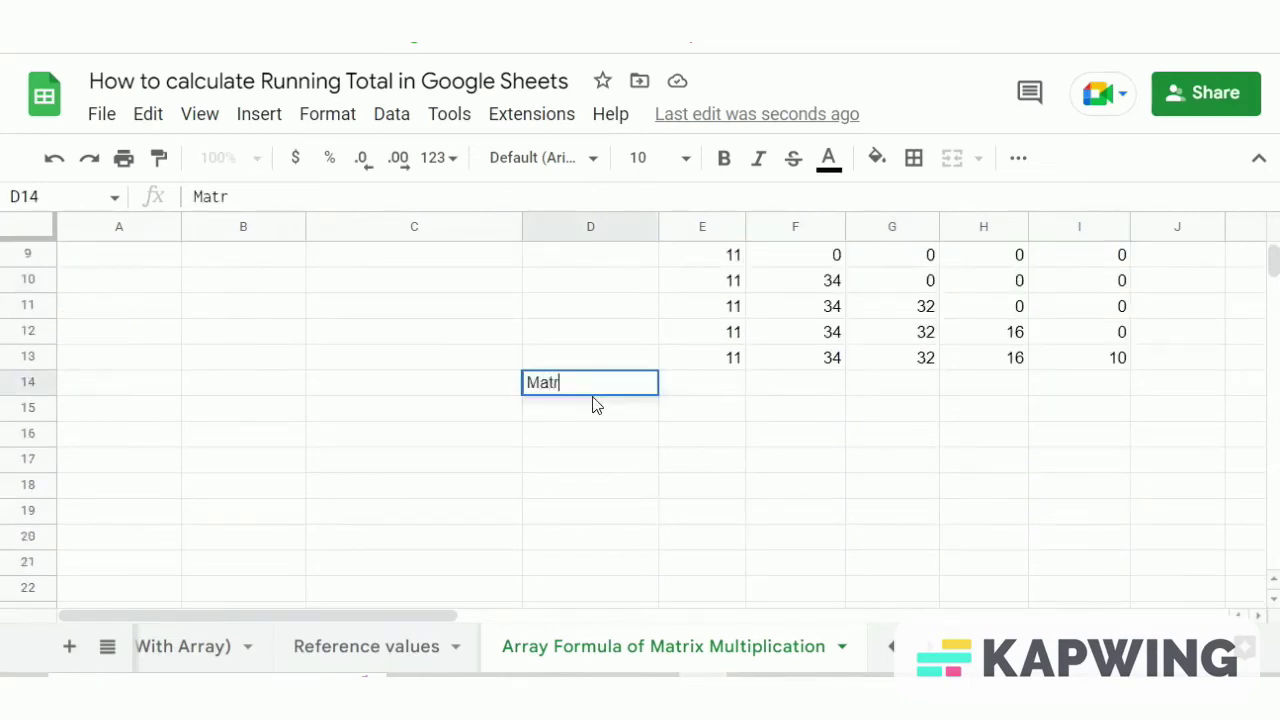
text(ix 2)
key(Return)
key(ctrl+b)
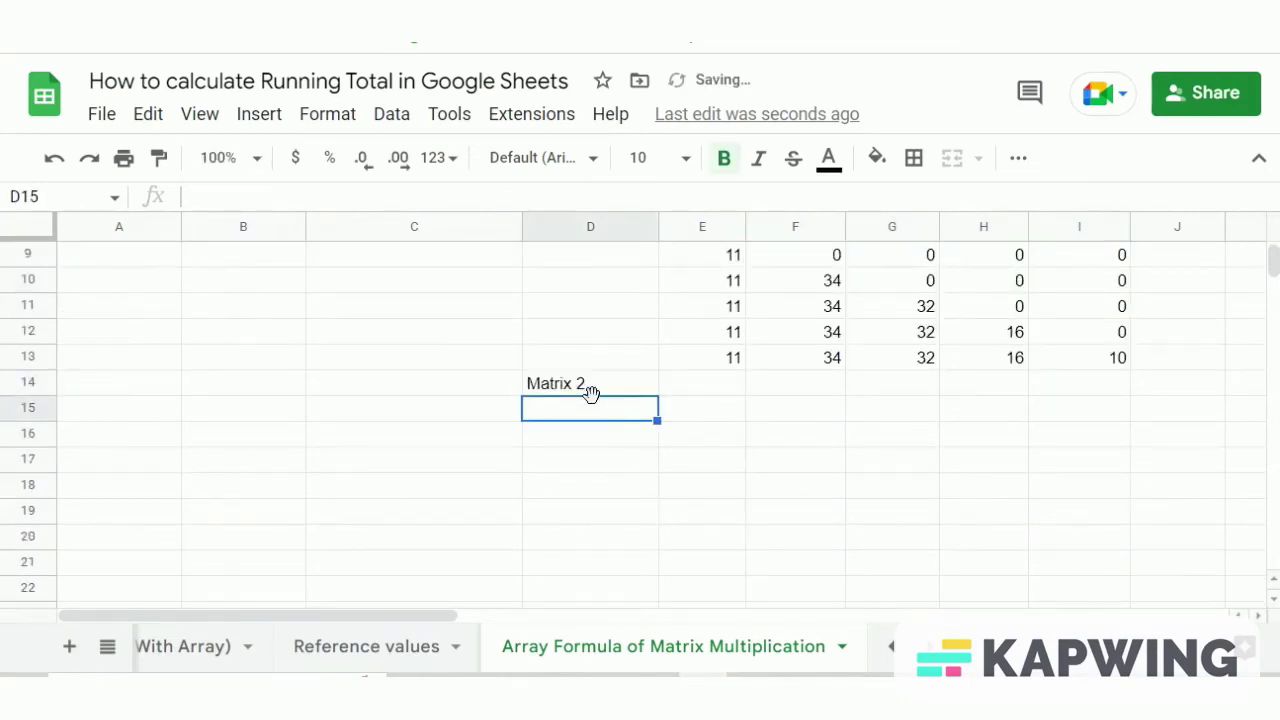
click(603, 388)
click(724, 158)
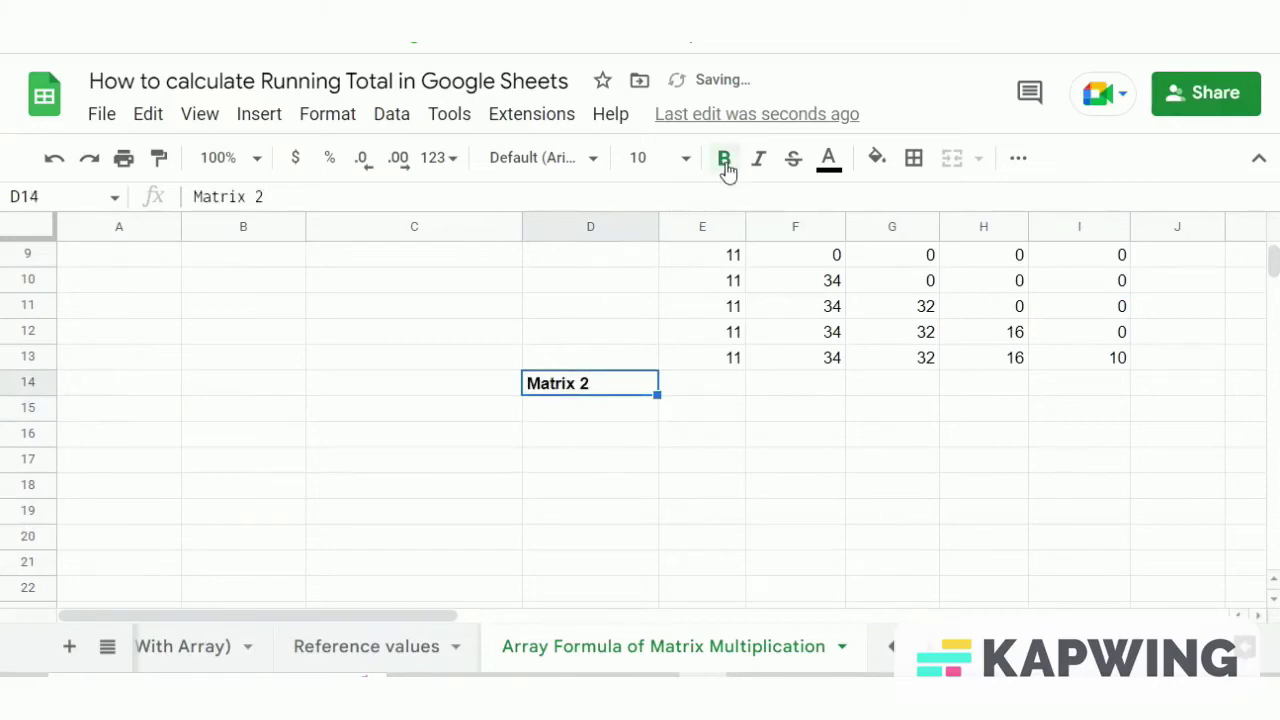
- Copy the Matrix 2 formula =ArrayFormula(Sign(B2:B6)) from the Notepad formulas file into D15
click(675, 445)
scroll(600, 446, up, 2)
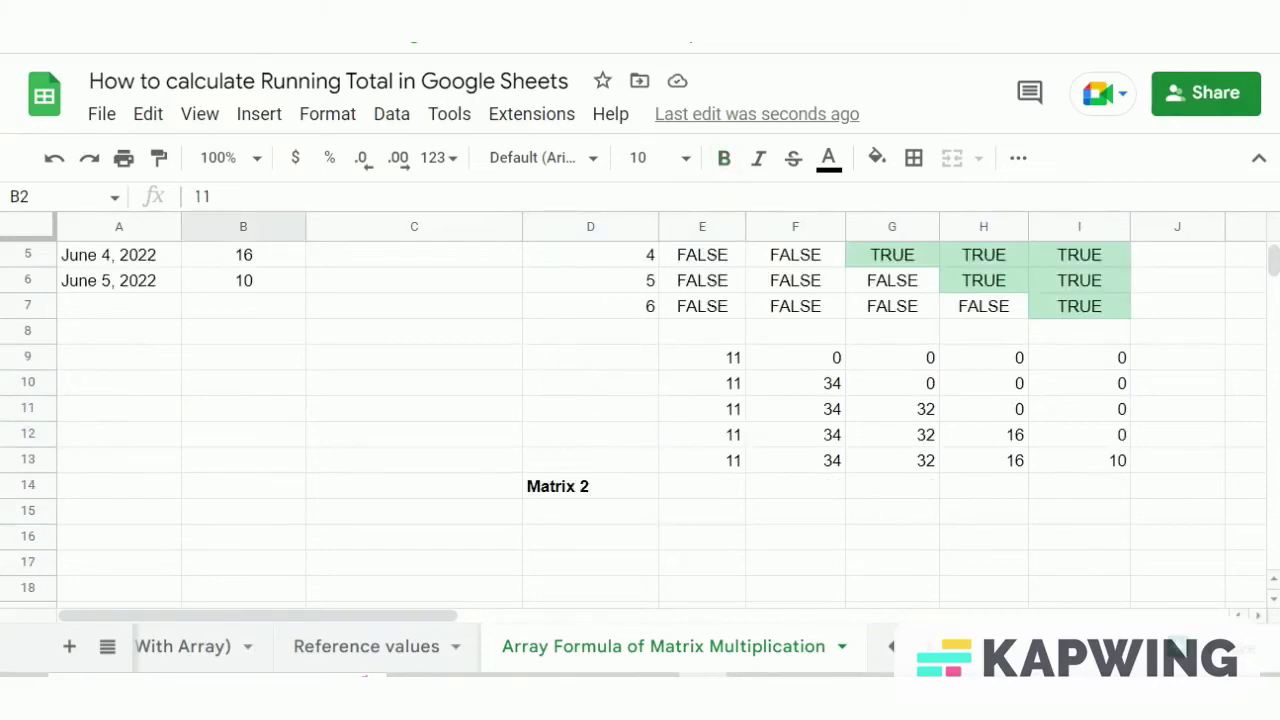
key(alt+Tab)
scroll(283, 566, down, 1)
drag(490, 555, 242, 553)
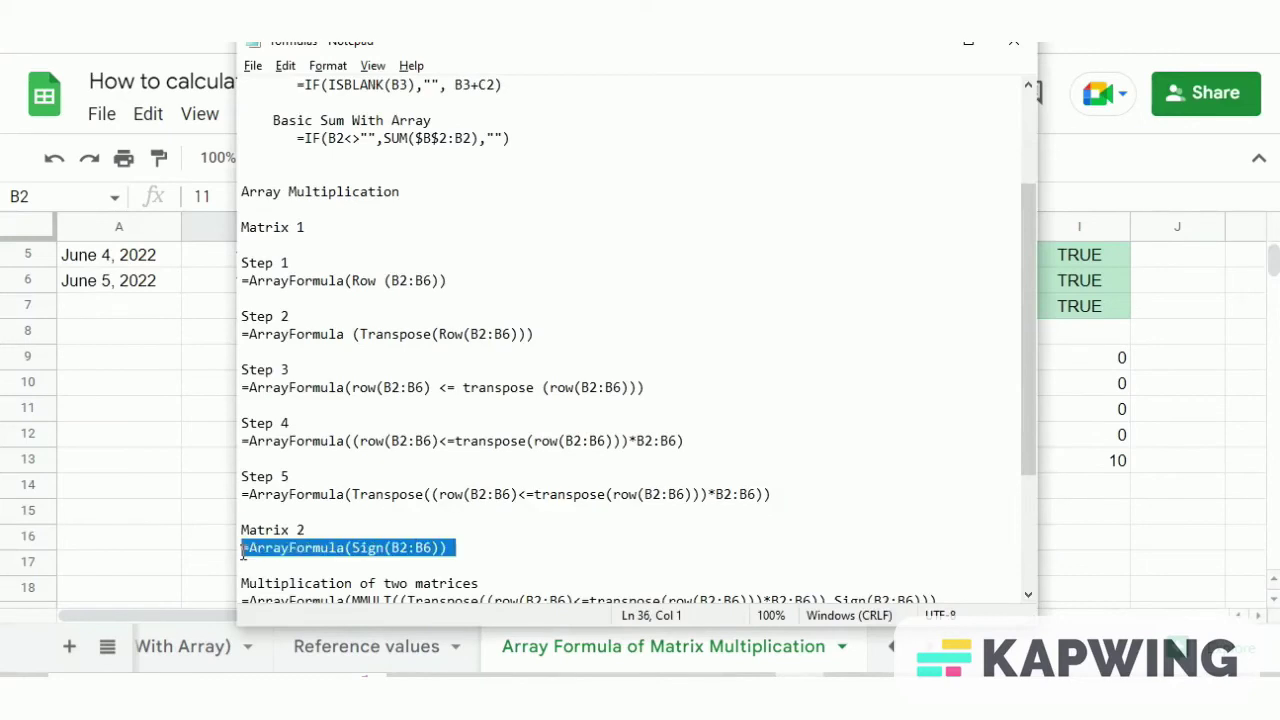
key(ctrl+c)
click(1110, 501)
click(631, 512)
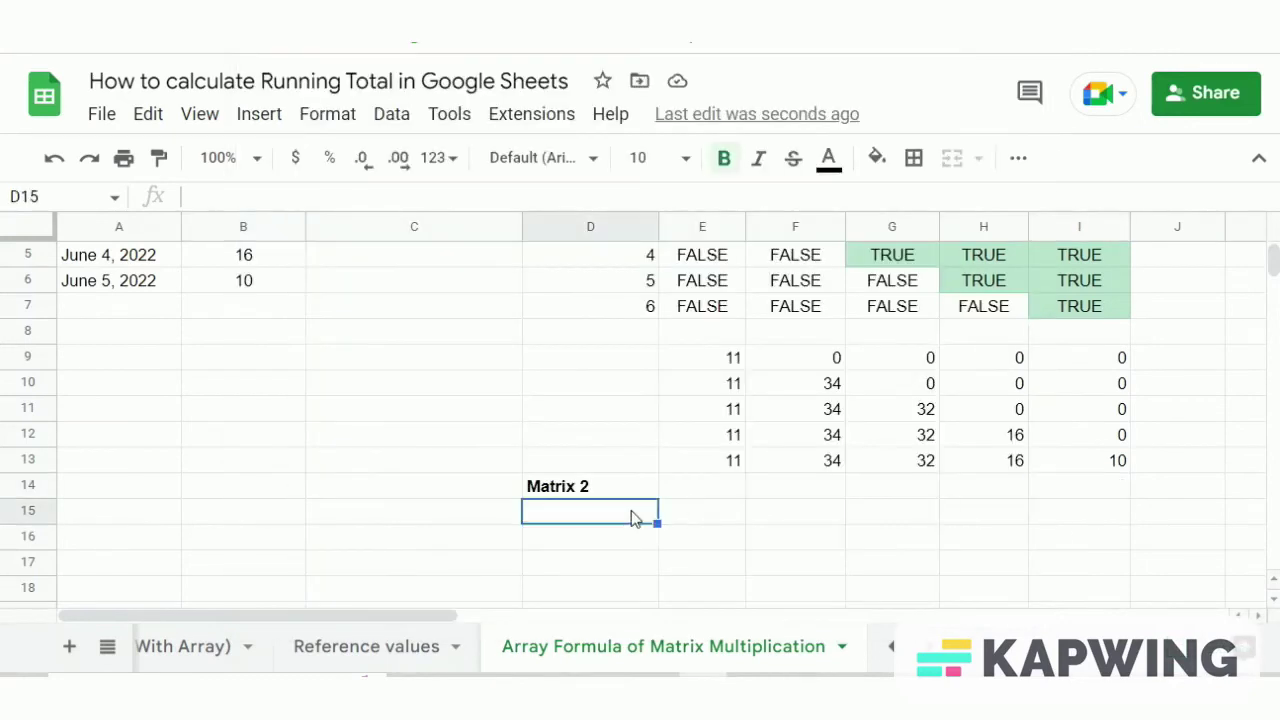
double_click(631, 512)
key(ctrl+v)
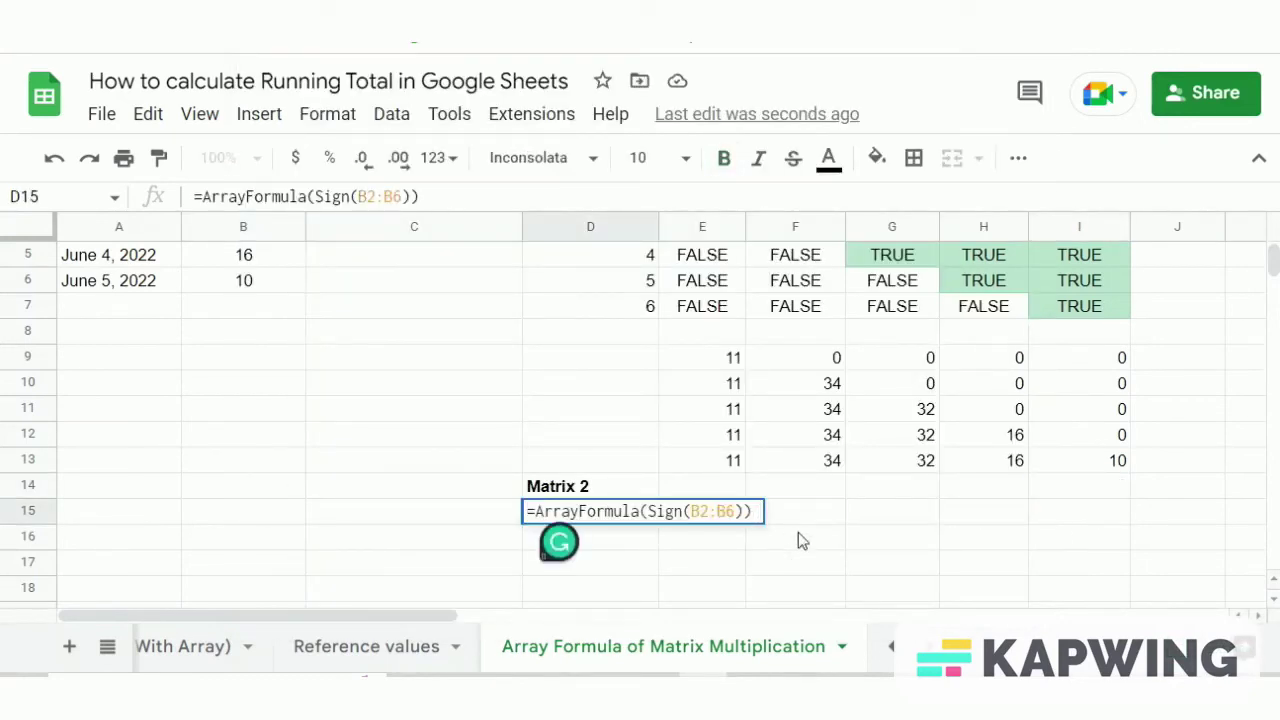
key(BackSpace)
key(Return)
scroll(740, 540, down, 1)
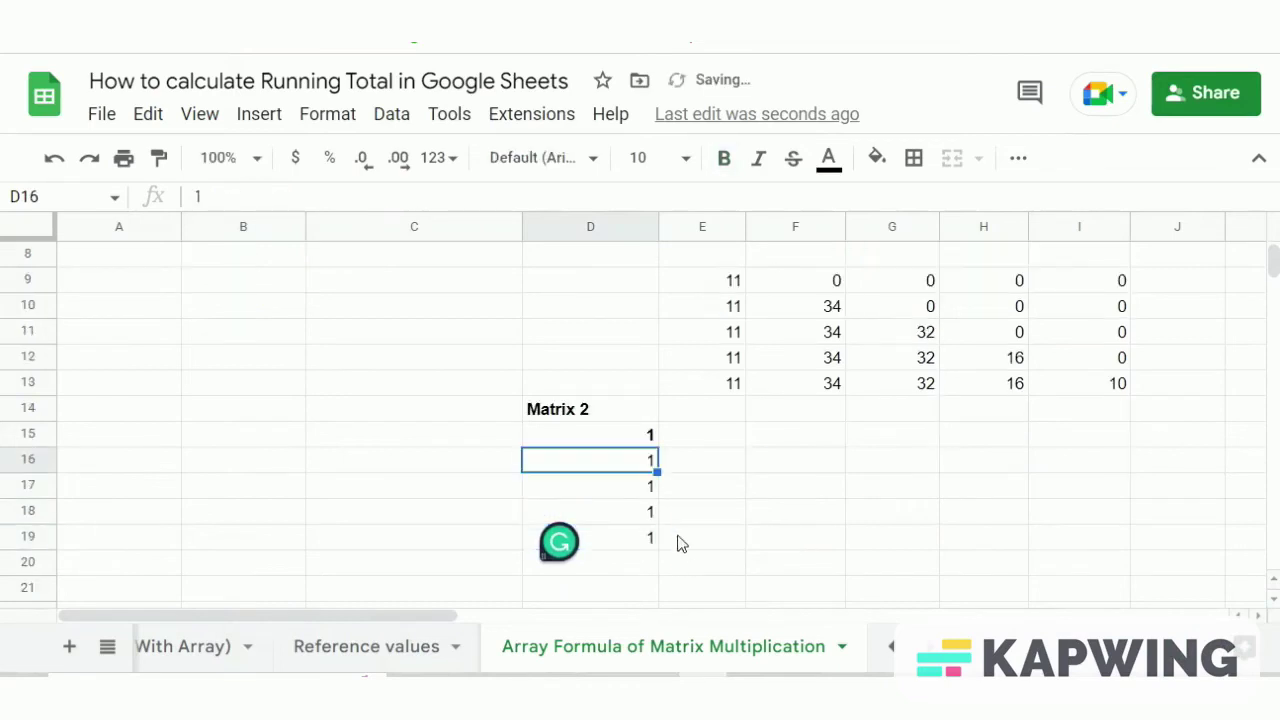
- Compare the expenses in B2:B6 with the Sign results under Matrix 2 in D15:D19
scroll(651, 491, up, 1)
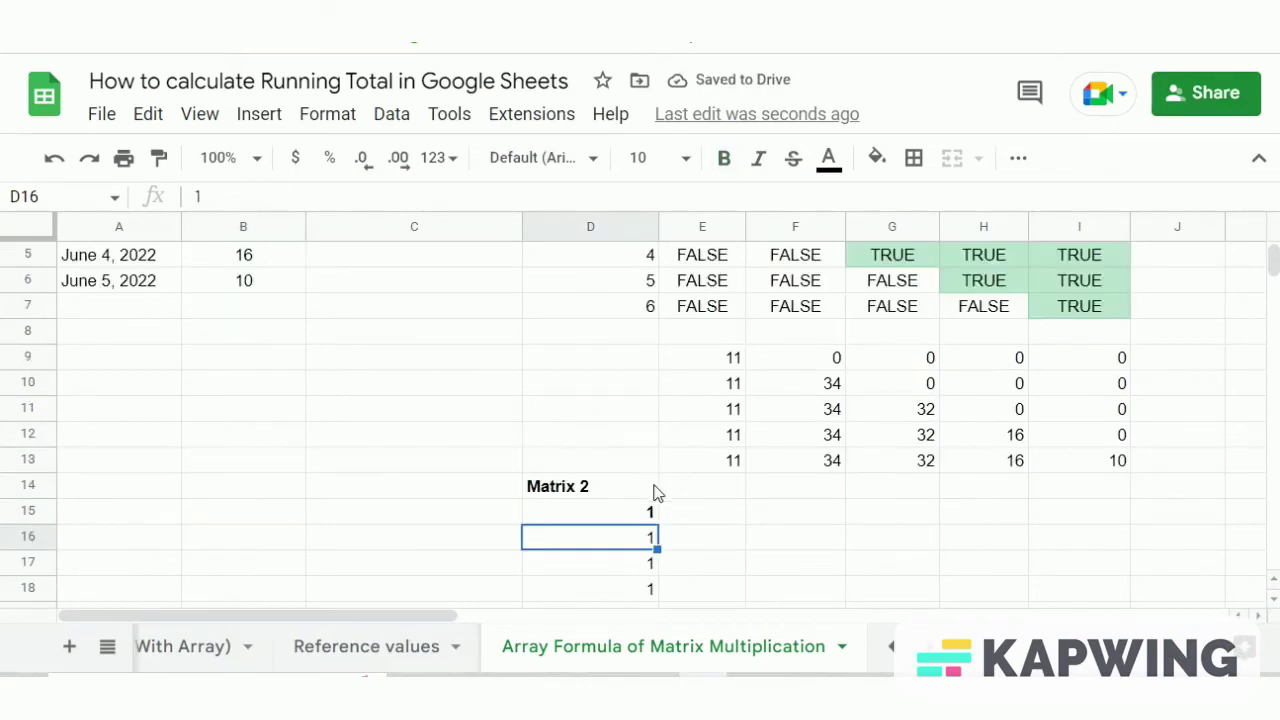
scroll(643, 457, down, 1)
scroll(452, 400, up, 3)
click(279, 315)
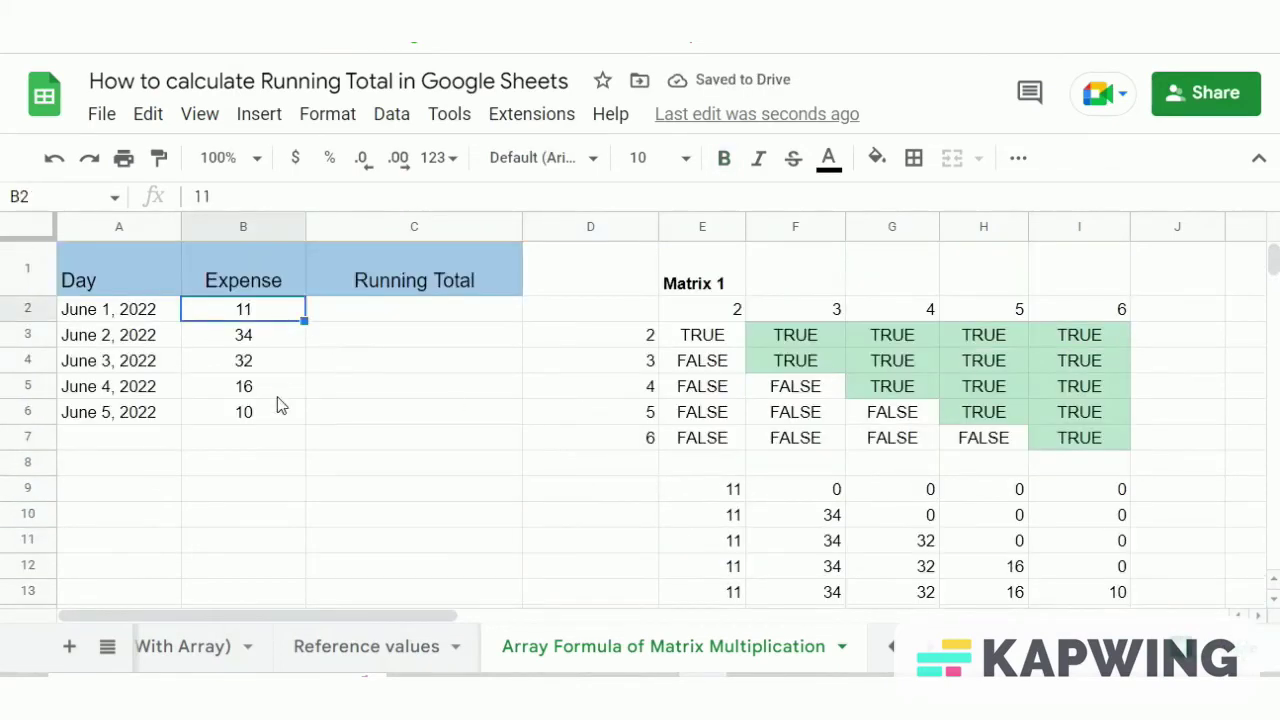
click(272, 386)
drag(268, 318, 256, 412)
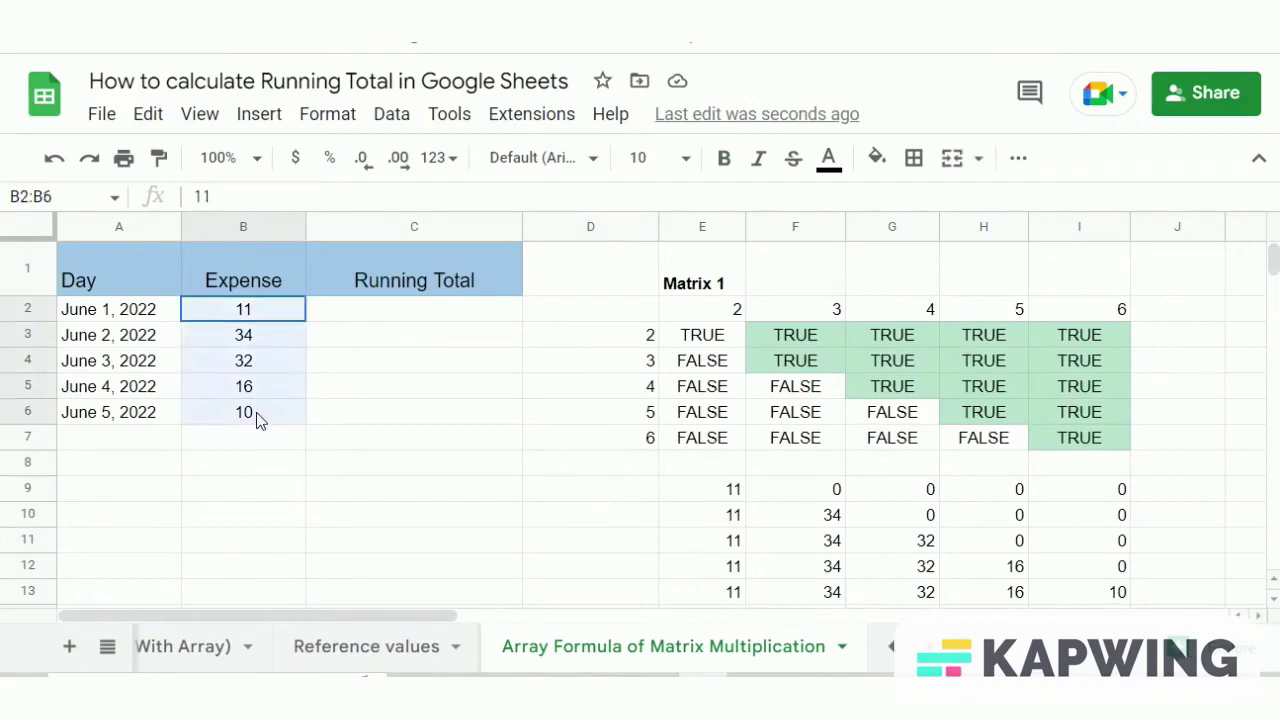
click(352, 415)
scroll(645, 511, down, 2)
drag(645, 486, 640, 594)
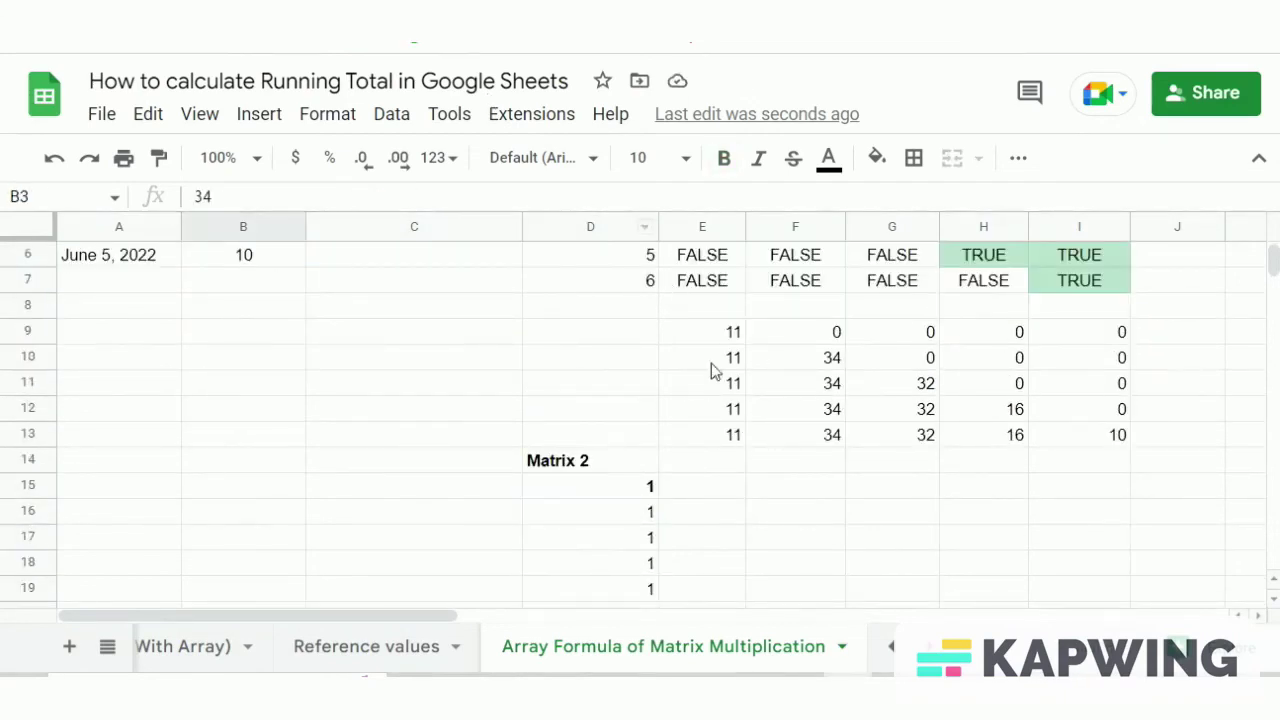
- Examine the transposed matrix in E9:I13 against the Matrix 2 column in D15:D19
scroll(725, 469, up, 2)
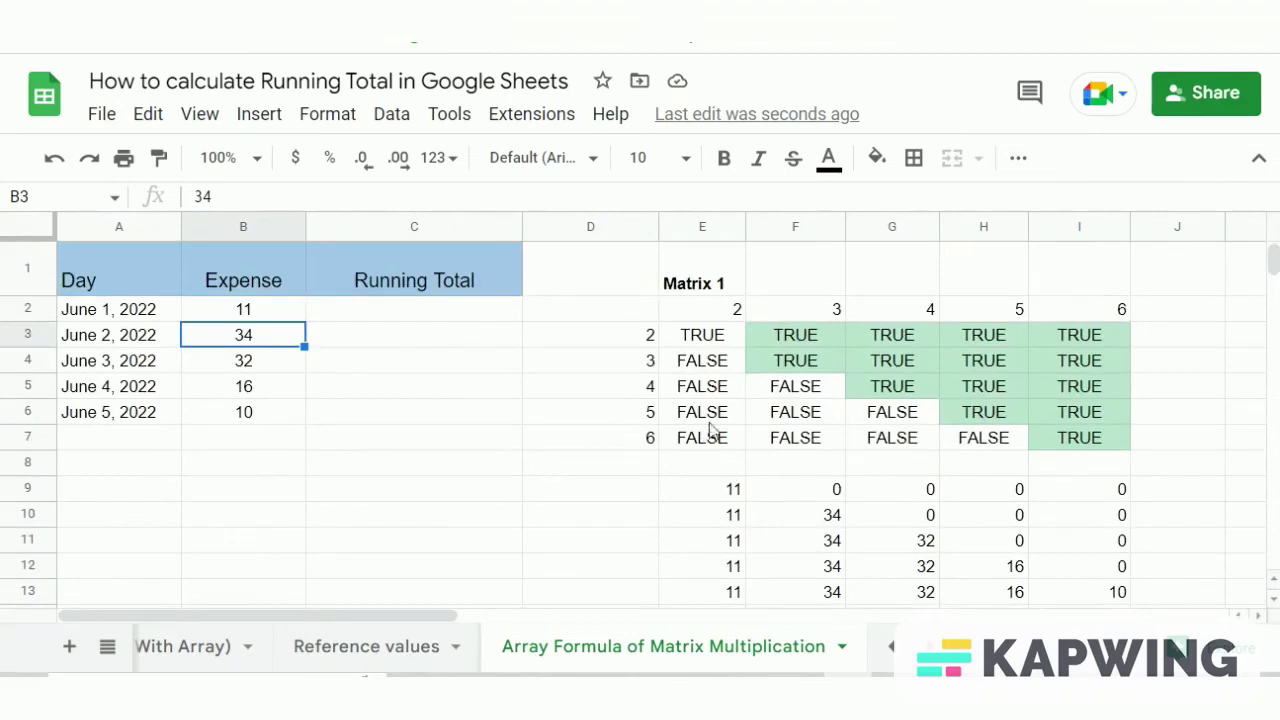
scroll(720, 480, down, 3)
scroll(716, 484, up, 1)
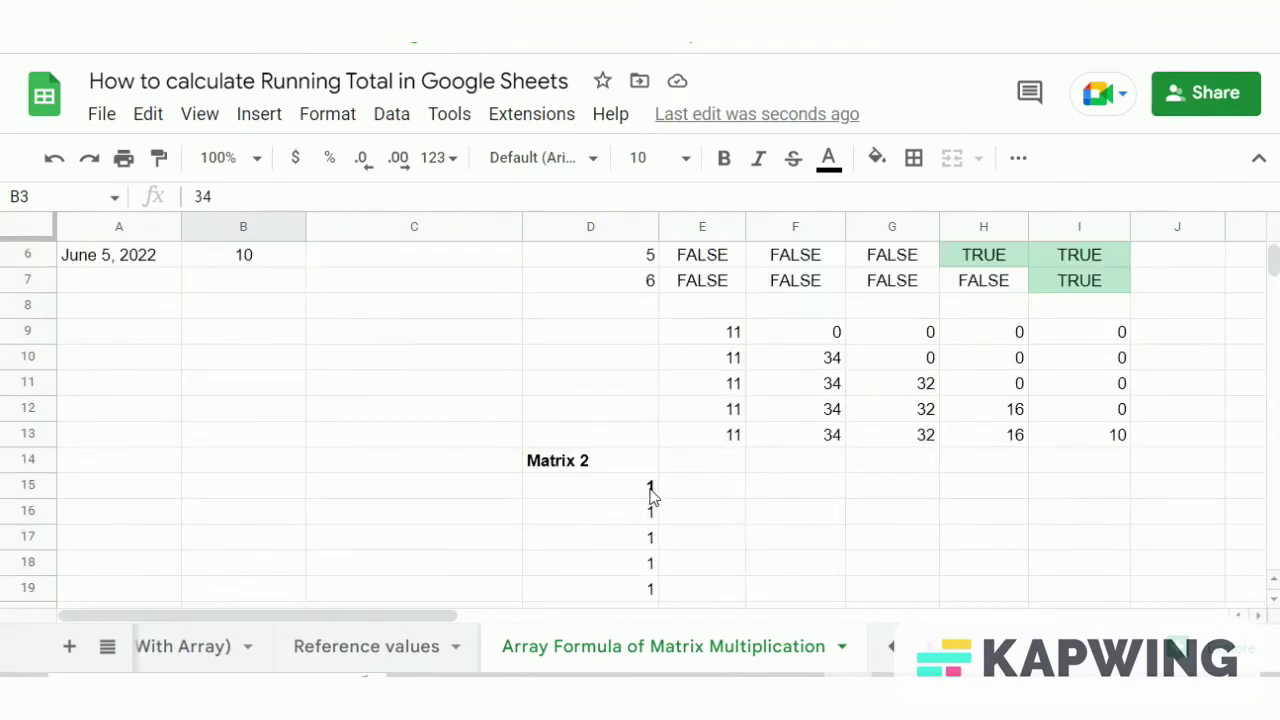
scroll(628, 522, down, 1)
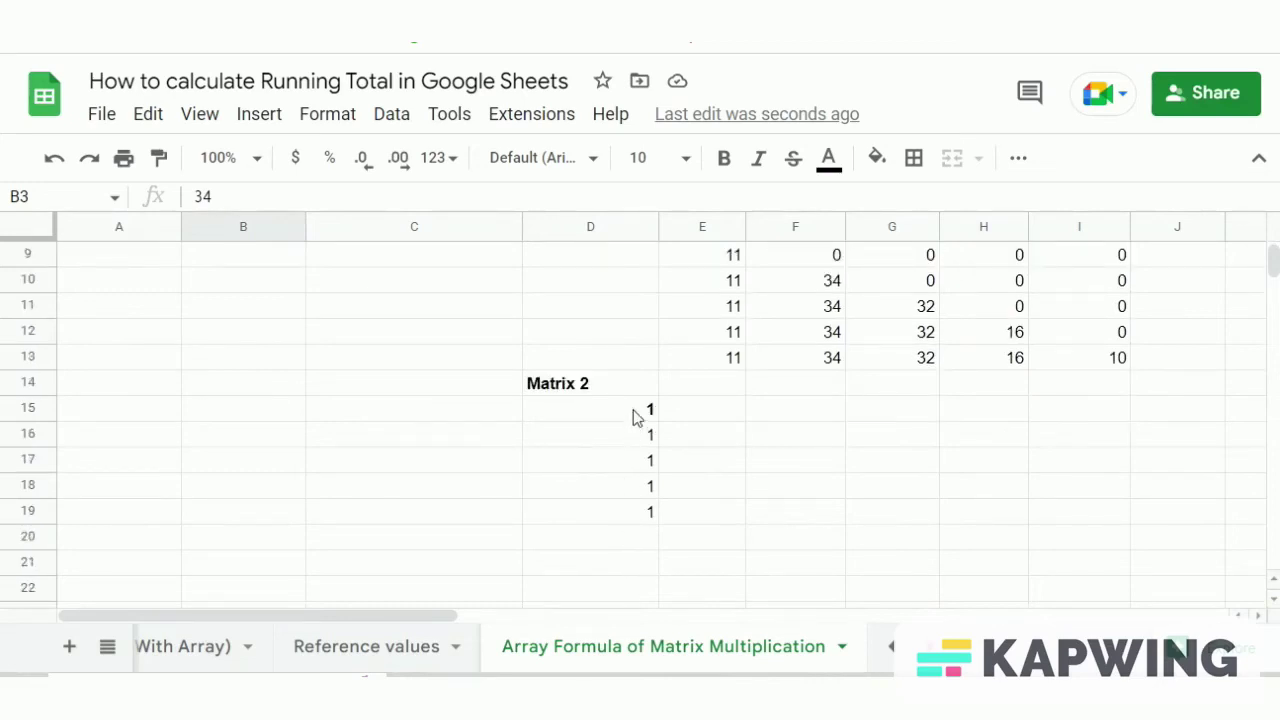
drag(634, 414, 635, 530)
click(795, 357)
scroll(751, 429, up, 2)
scroll(709, 430, down, 1)
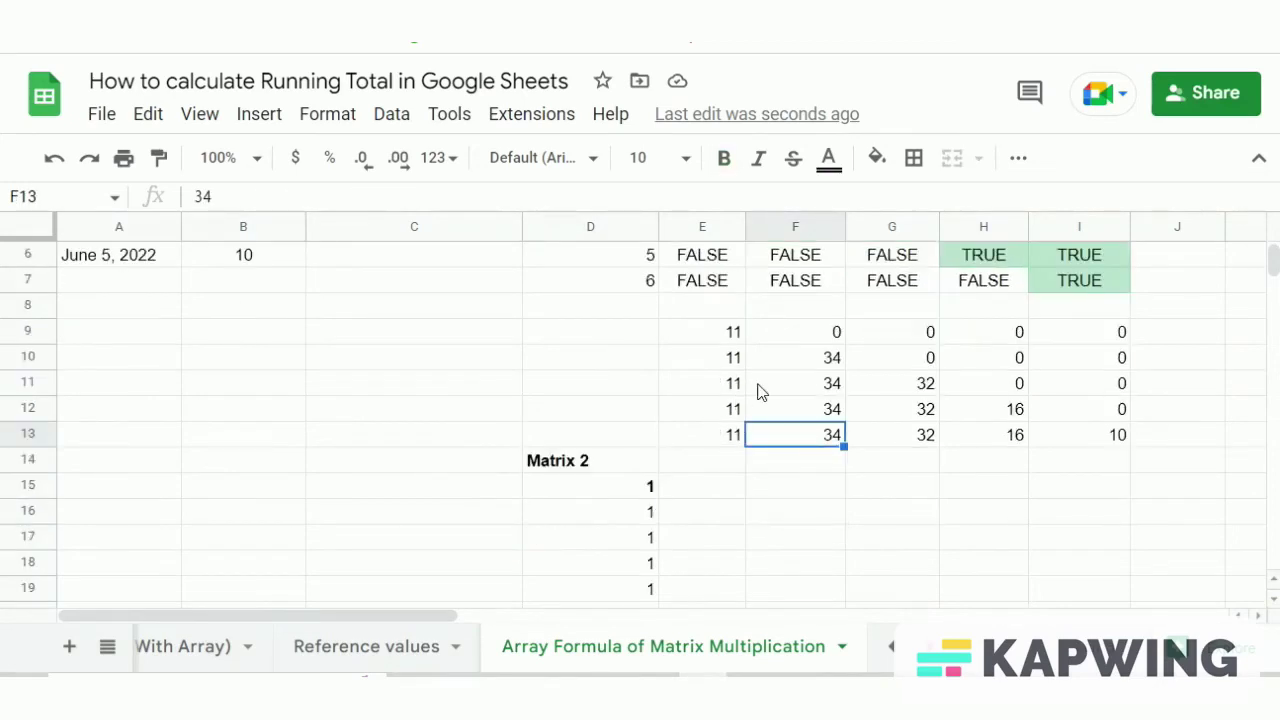
scroll(820, 386, down, 1)
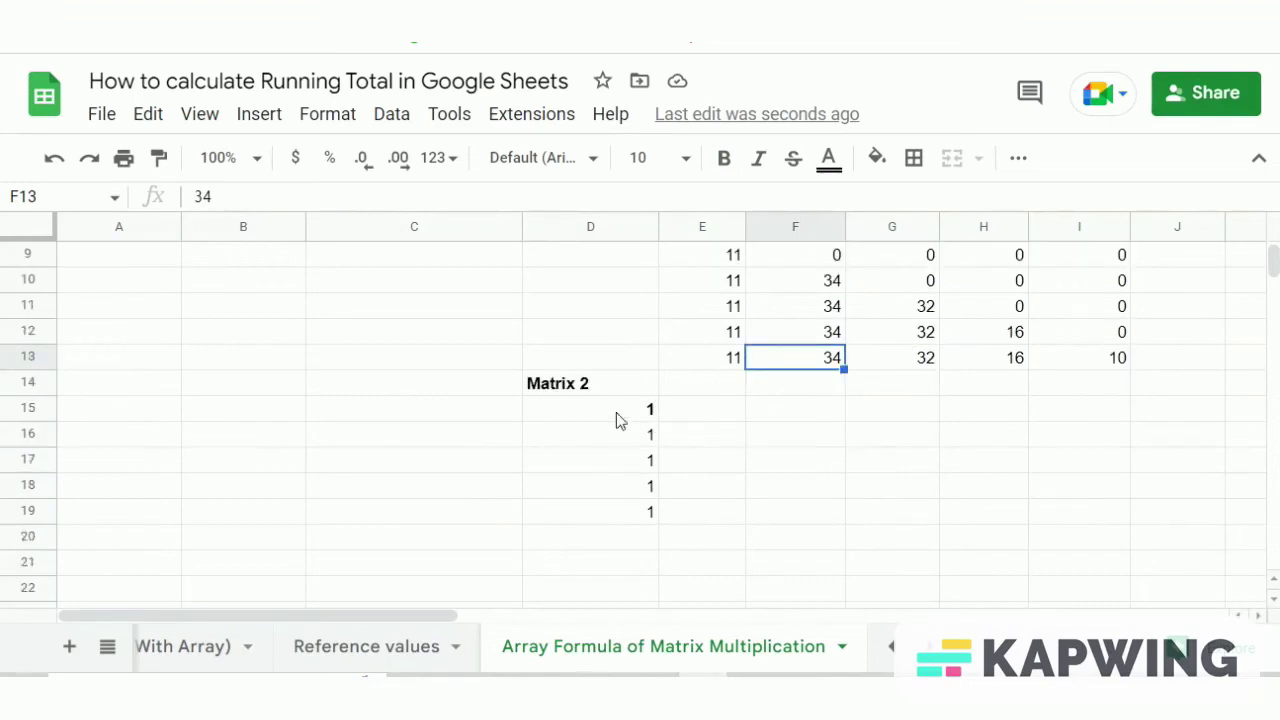
- Examine the rows of the transposed matrix in E9:I12 and the Sign column in D15:D19 as the two matrices to multiply
scroll(737, 378, up, 1)
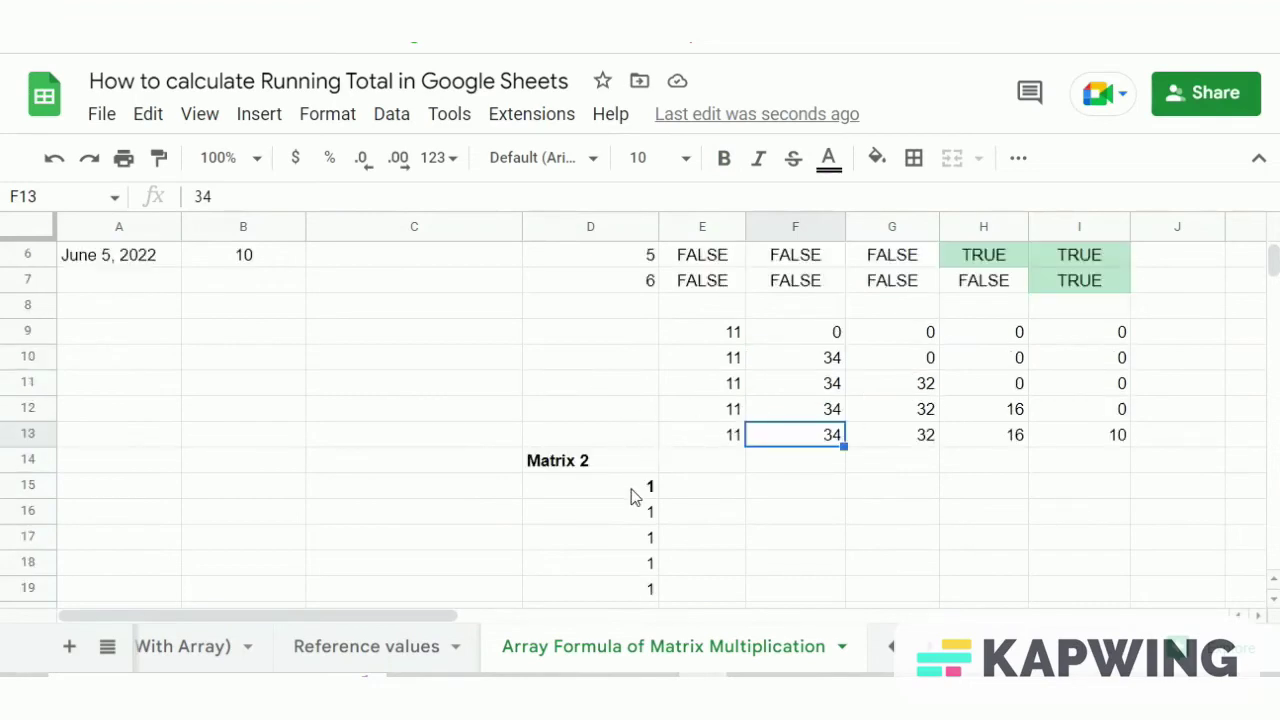
scroll(631, 497, down, 1)
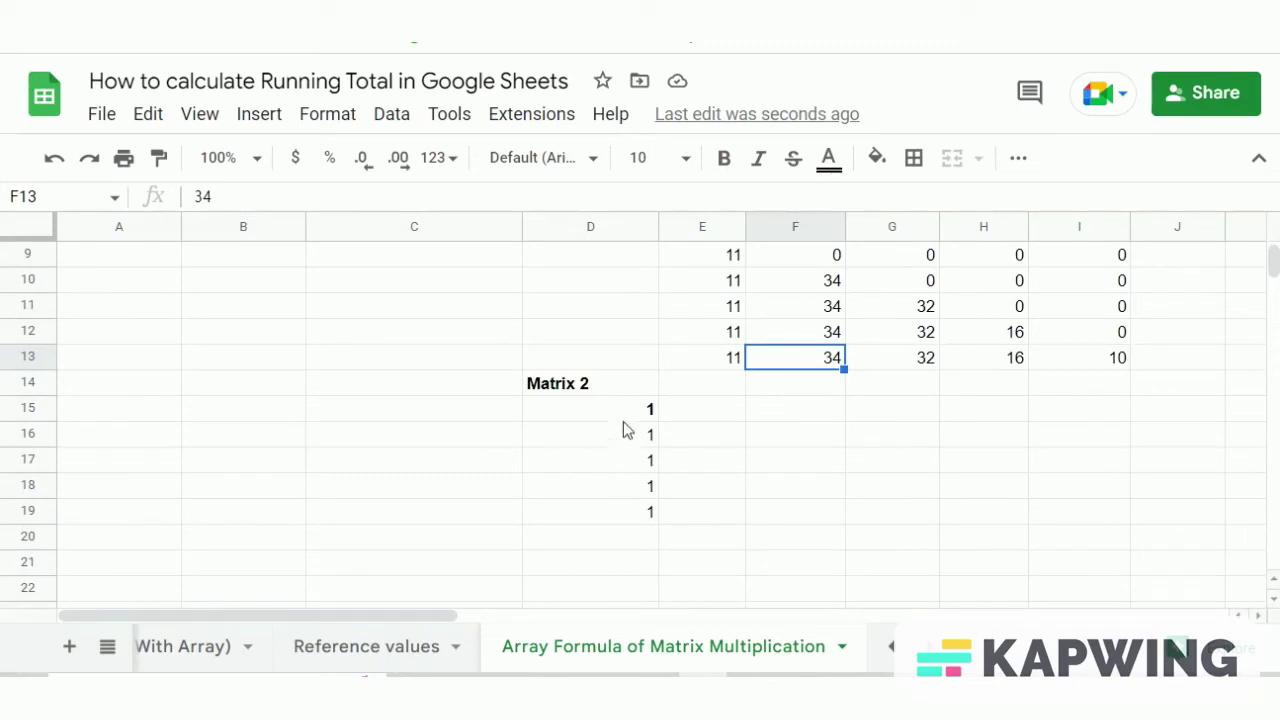
scroll(780, 350, up, 1)
click(742, 356)
click(771, 338)
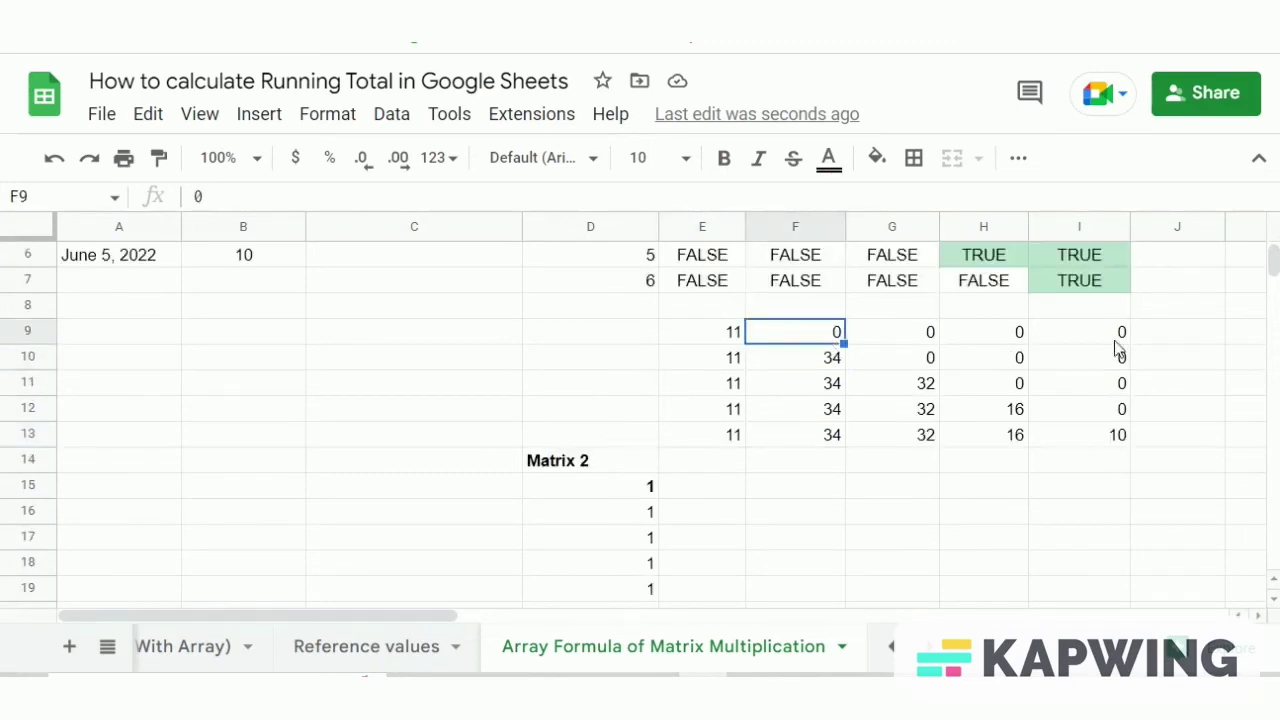
click(1116, 340)
drag(702, 331, 1100, 410)
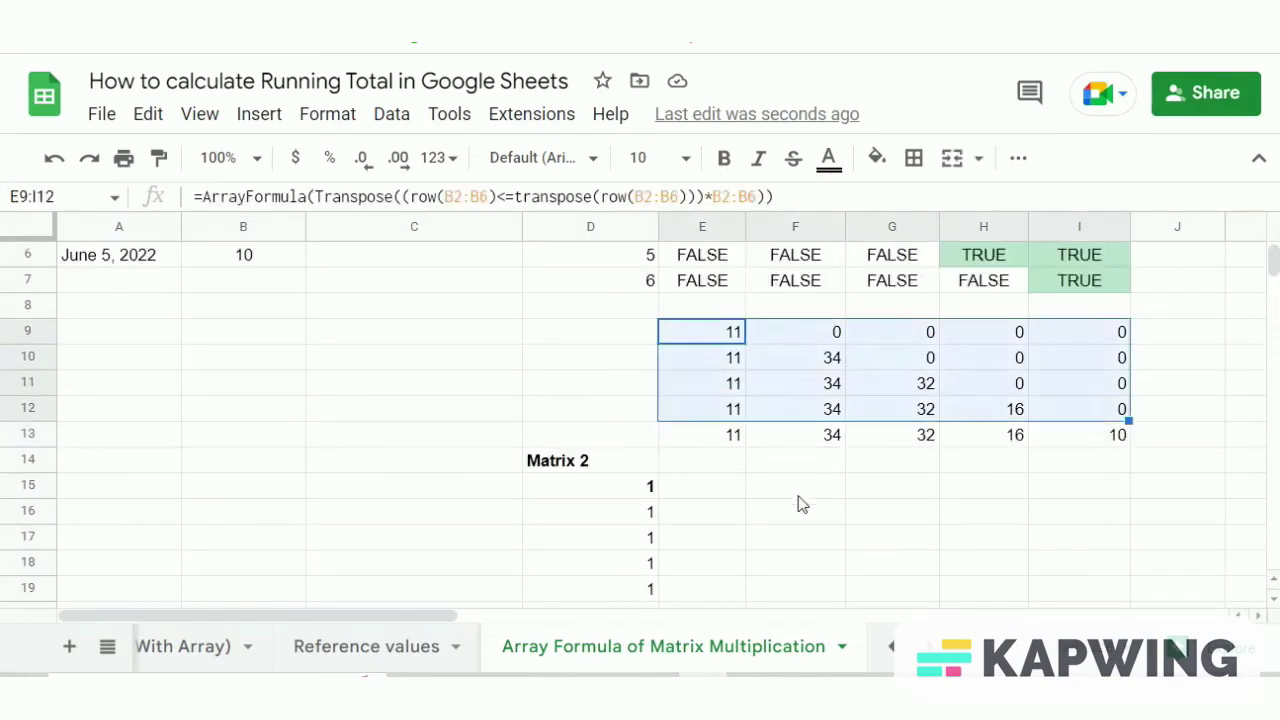
scroll(800, 503, down, 1)
click(634, 388)
drag(634, 410, 638, 522)
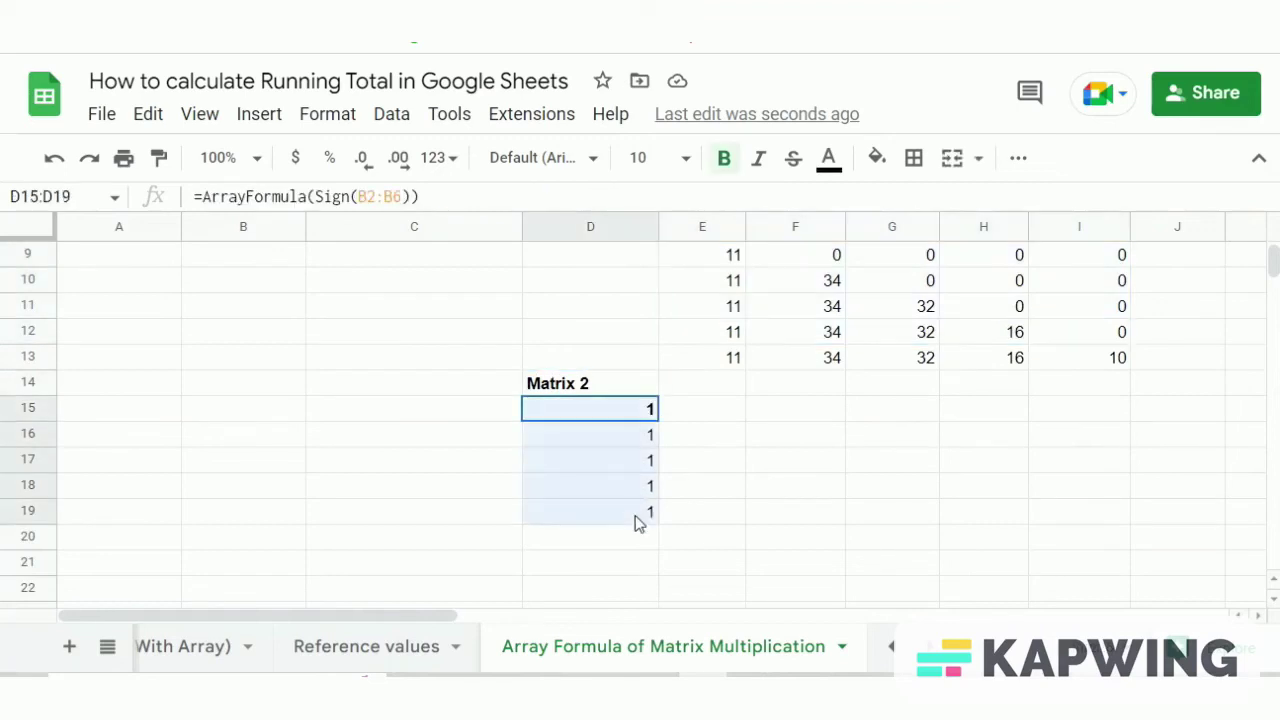
click(780, 488)
click(825, 424)
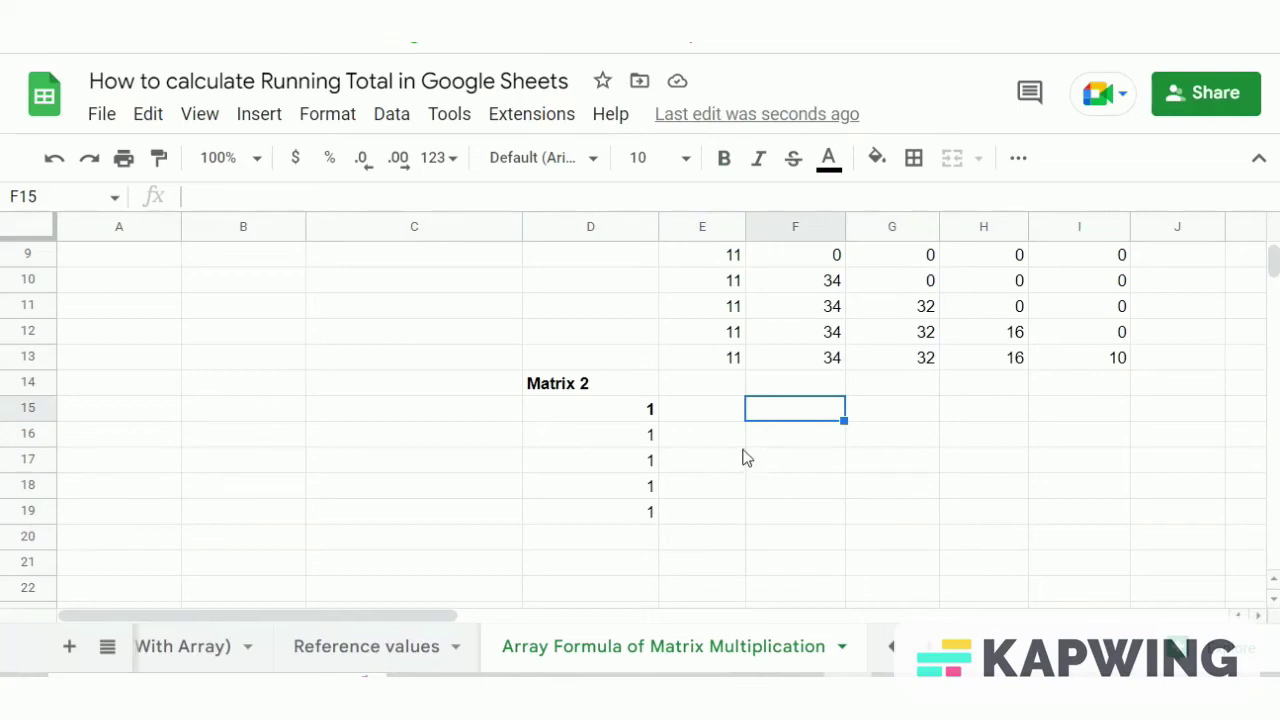
- Enter =ArrayFormula(MMULT((Transpose((row(B2:B6)<=transpose(row(B2:B6)))*B2:B6)),Sign(B2:B6))) in C2, the first Running Total cell
scroll(743, 454, up, 3)
click(409, 309)
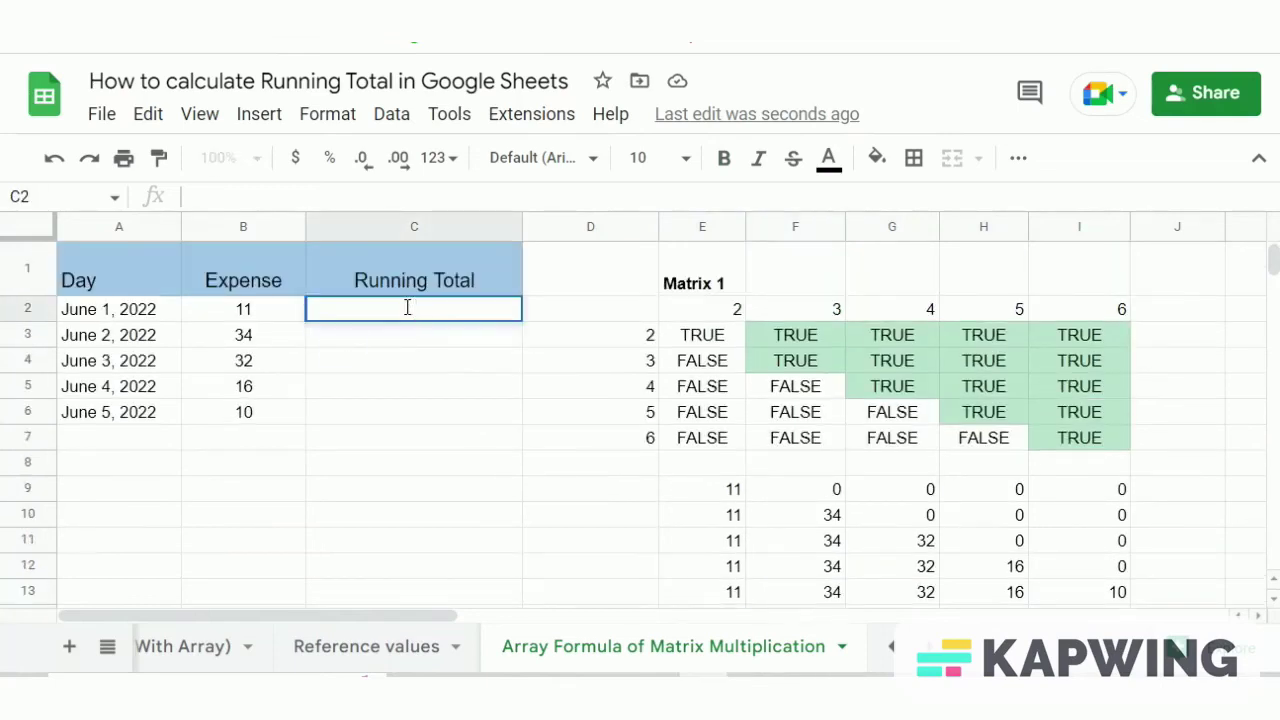
double_click(408, 309)
text(=ArrayFormula(MMULT((Transpose((row(B2:B6)<=transpose(row(B2:B6)))*B2:B6)),Sign(B2:B6))))
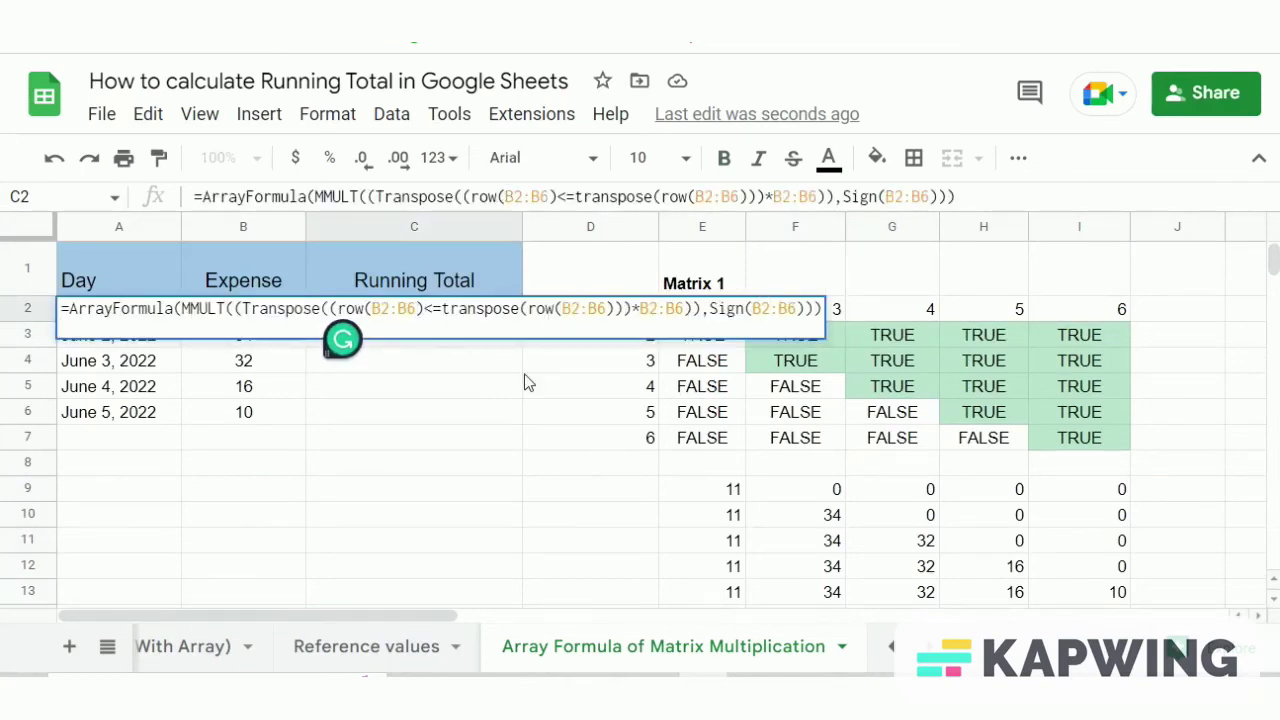
key(Return)
- Examine the Transpose and Sign arguments of the MMULT formula in C2, leaving the formula without changes
click(350, 196)
click(378, 196)
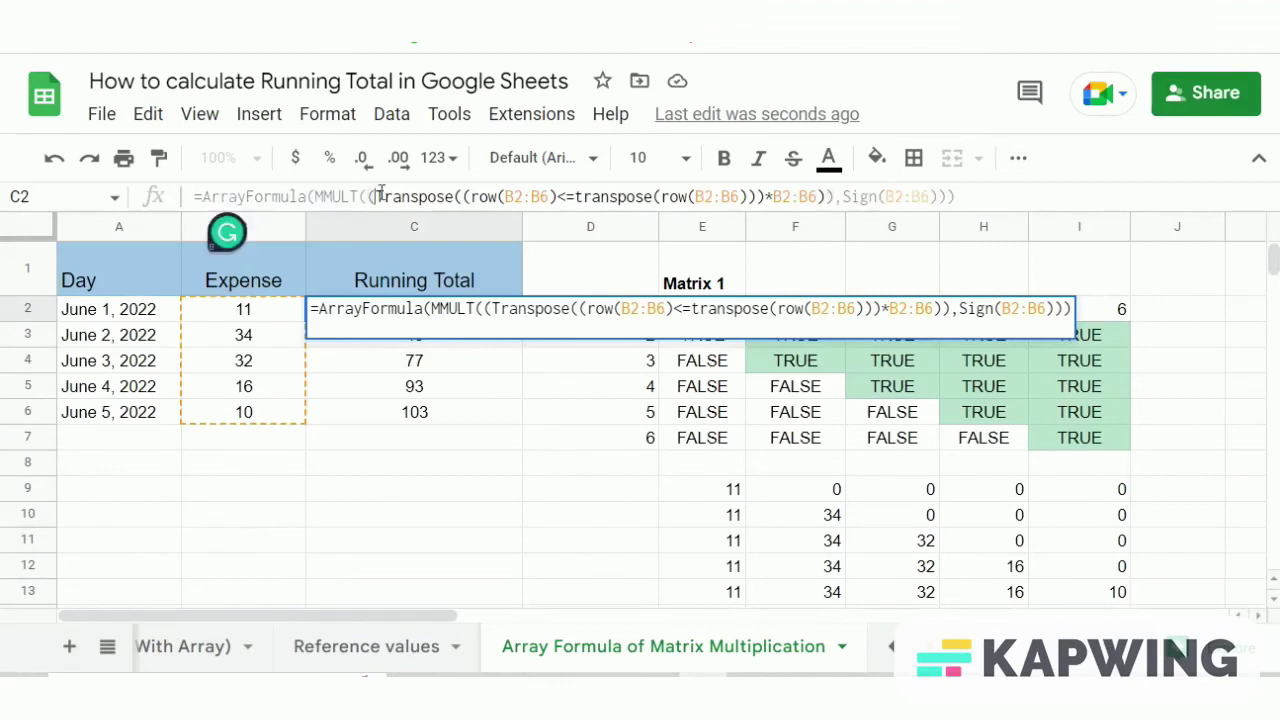
drag(370, 196, 949, 196)
click(833, 198)
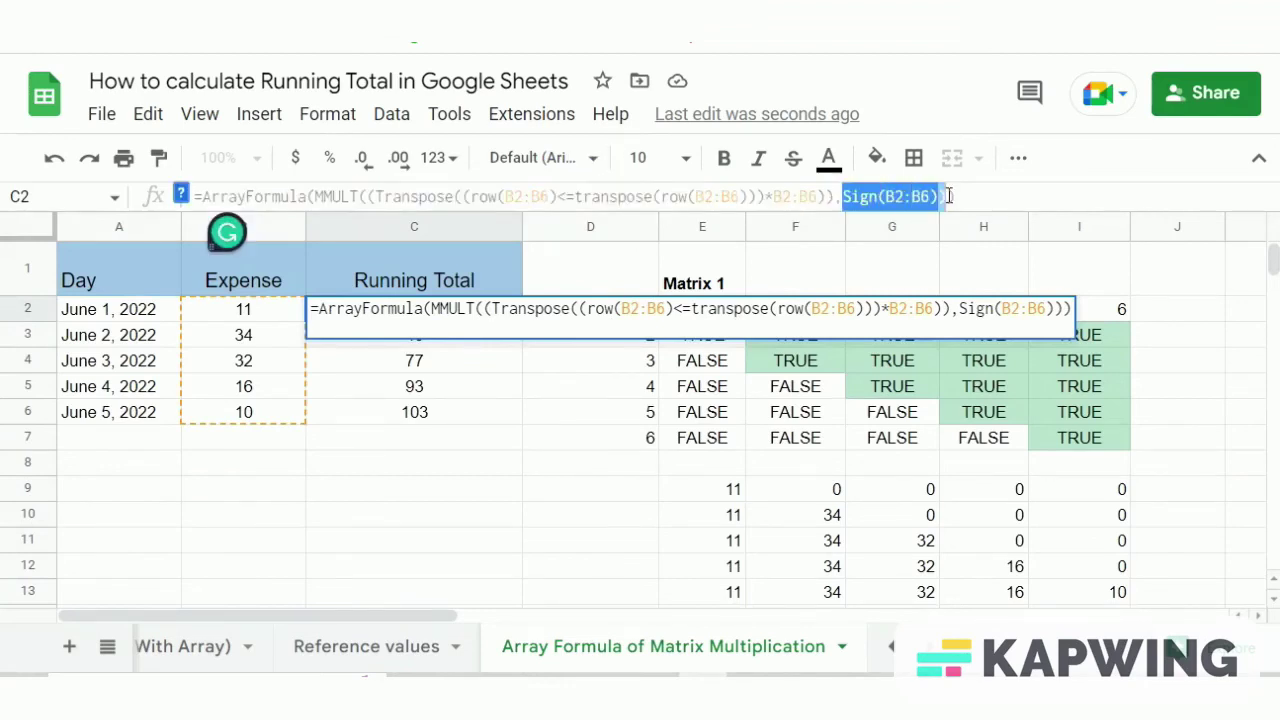
click(587, 455)
click(414, 441)
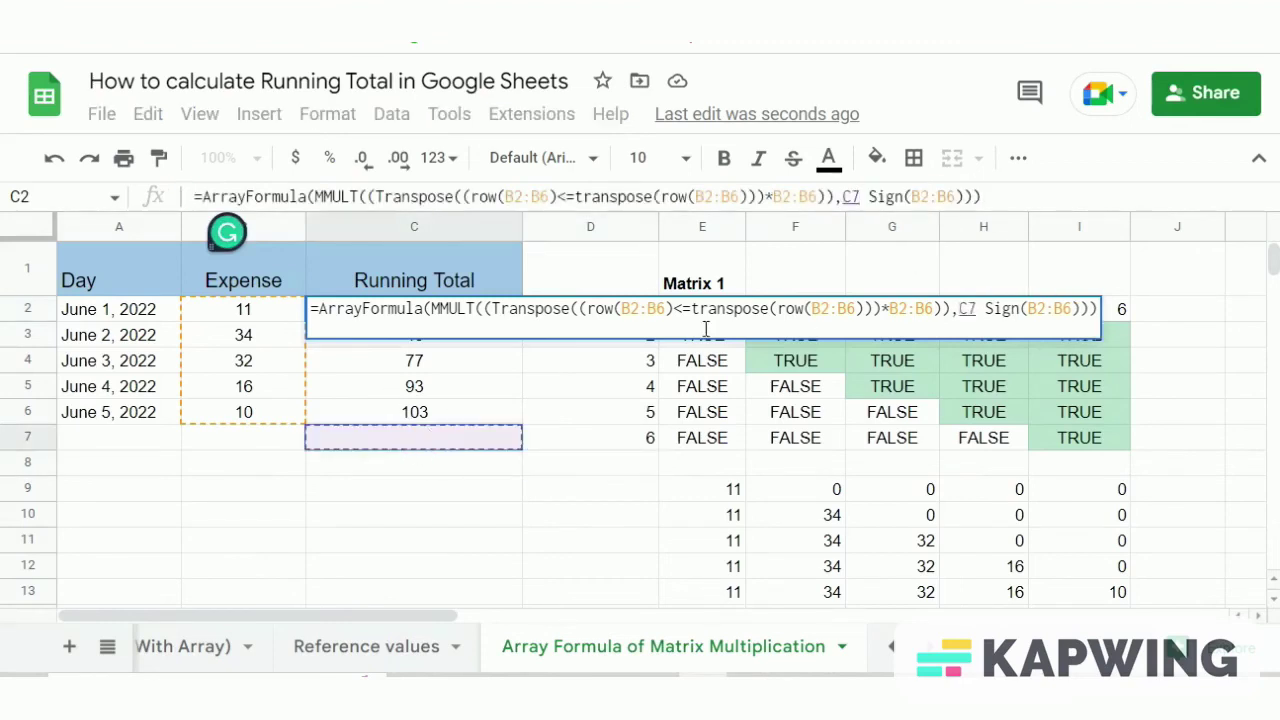
key(Escape)
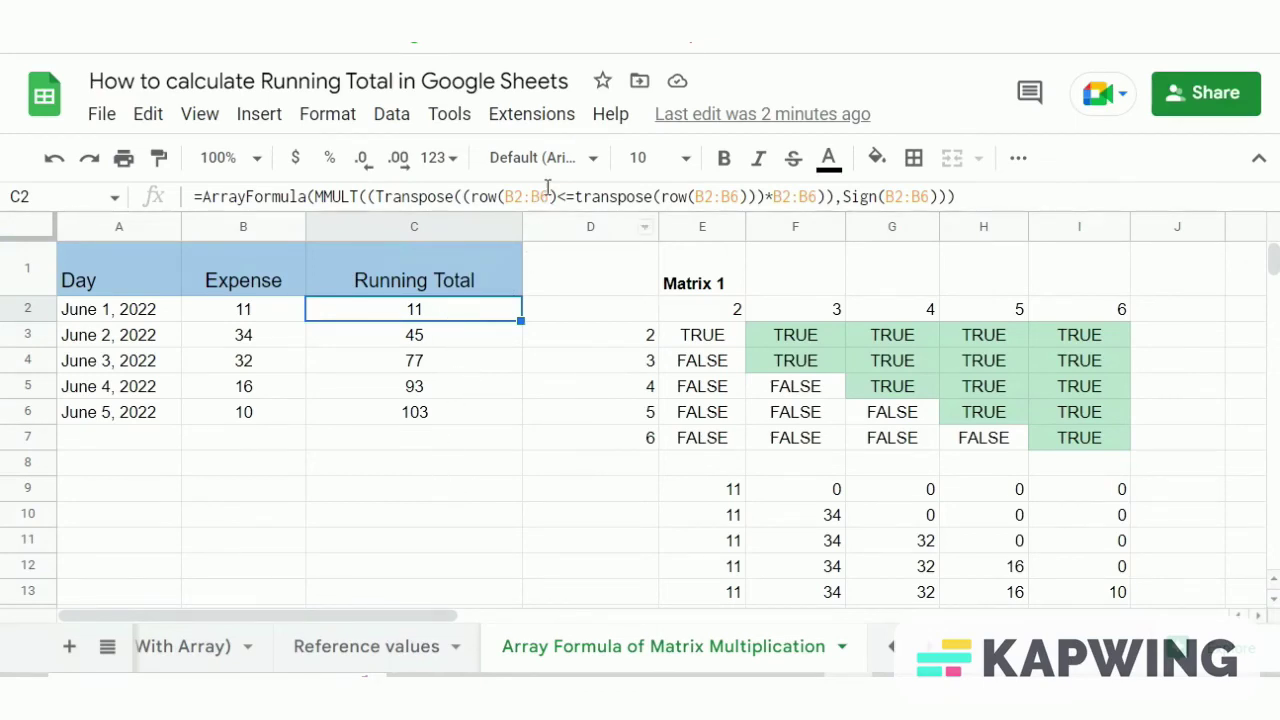
- Change all four B2:B6 ranges in the C2 running total formula to the open-ended range B2:B
click(548, 192)
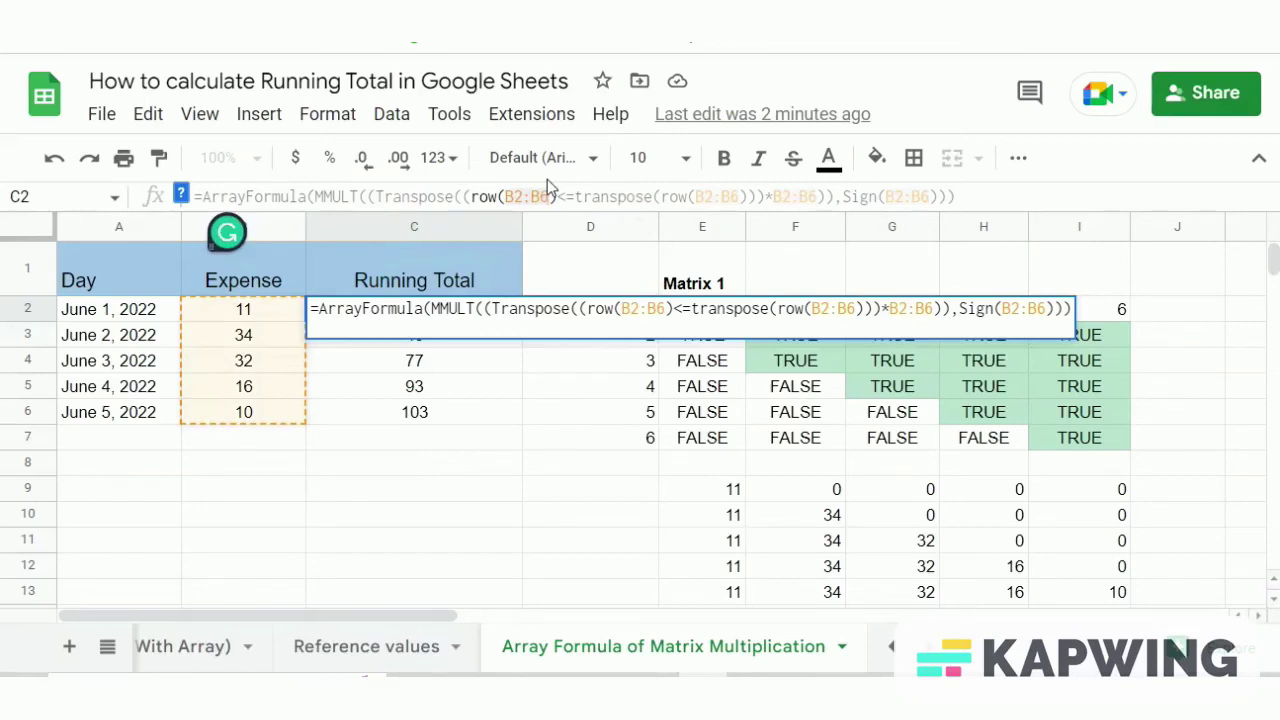
click(549, 192)
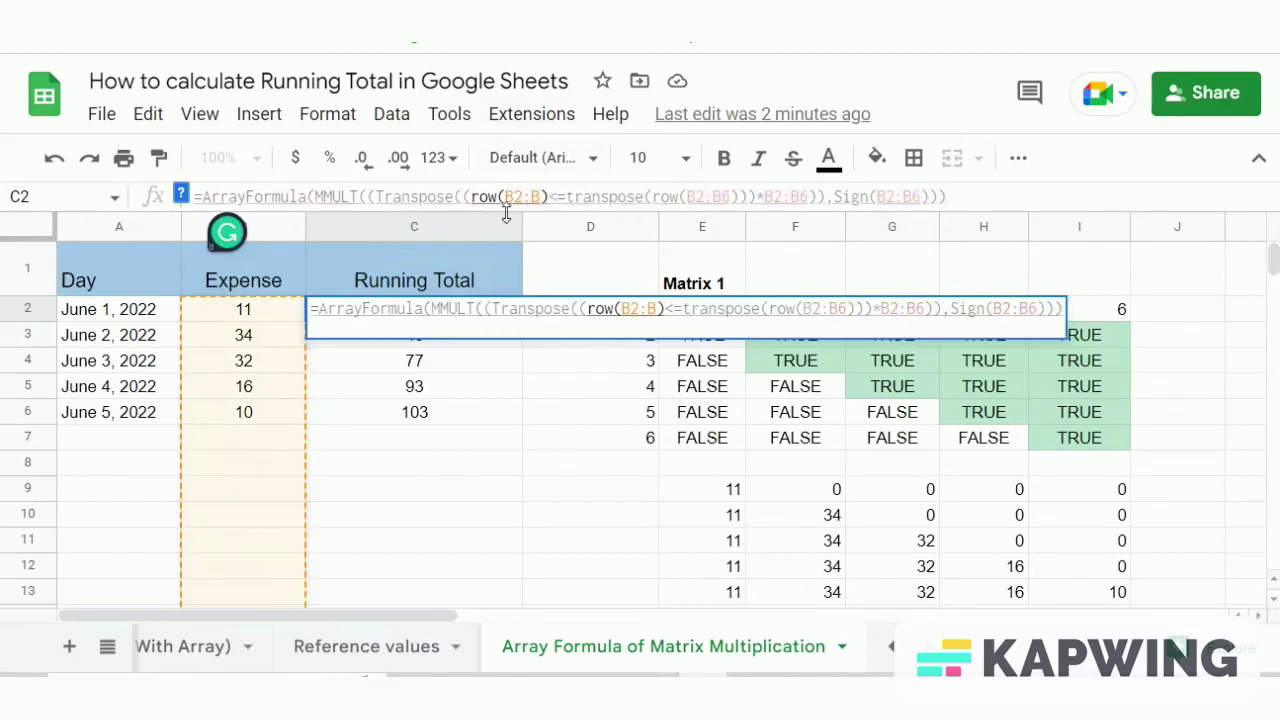
key(BackSpace)
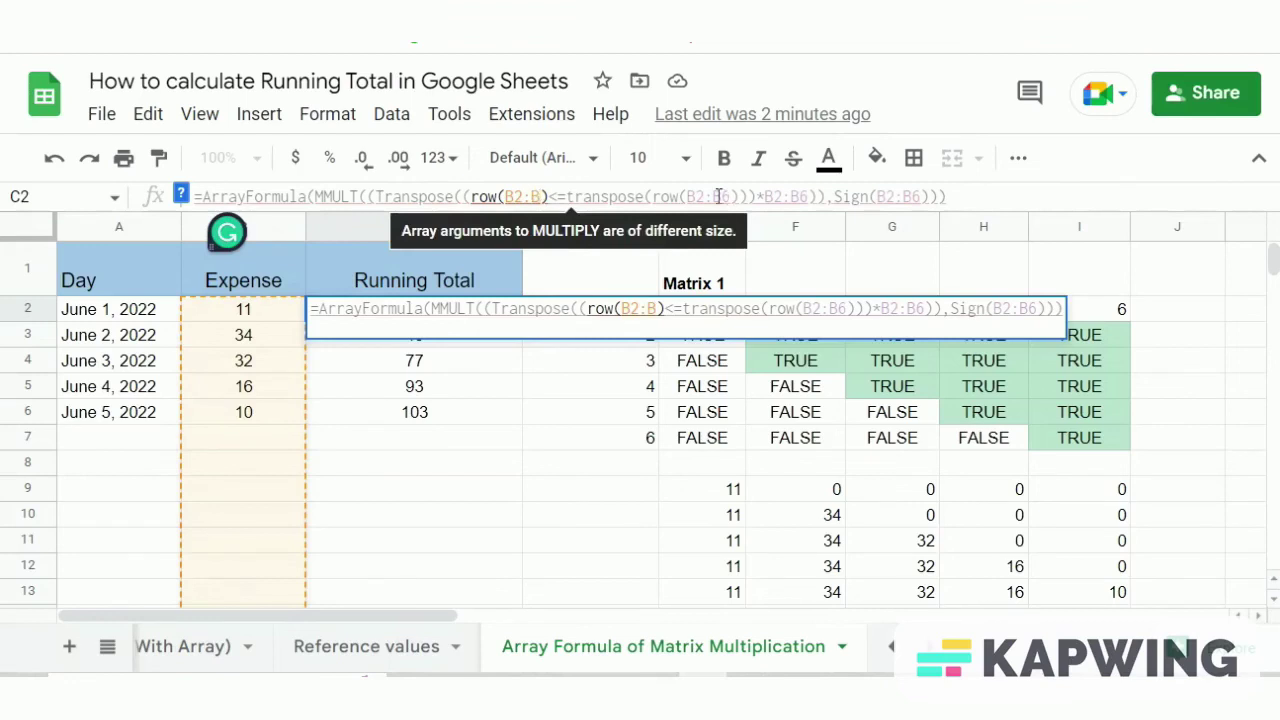
click(726, 196)
key(BackSpace)
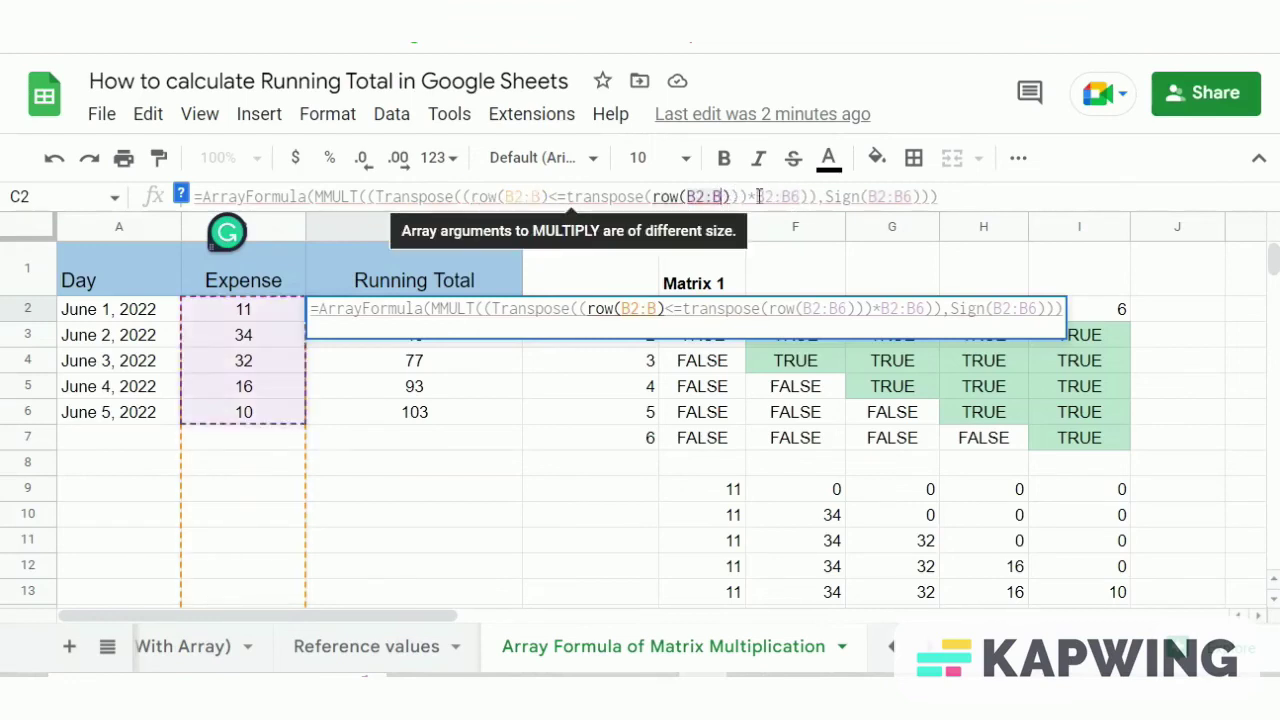
click(800, 196)
key(BackSpace)
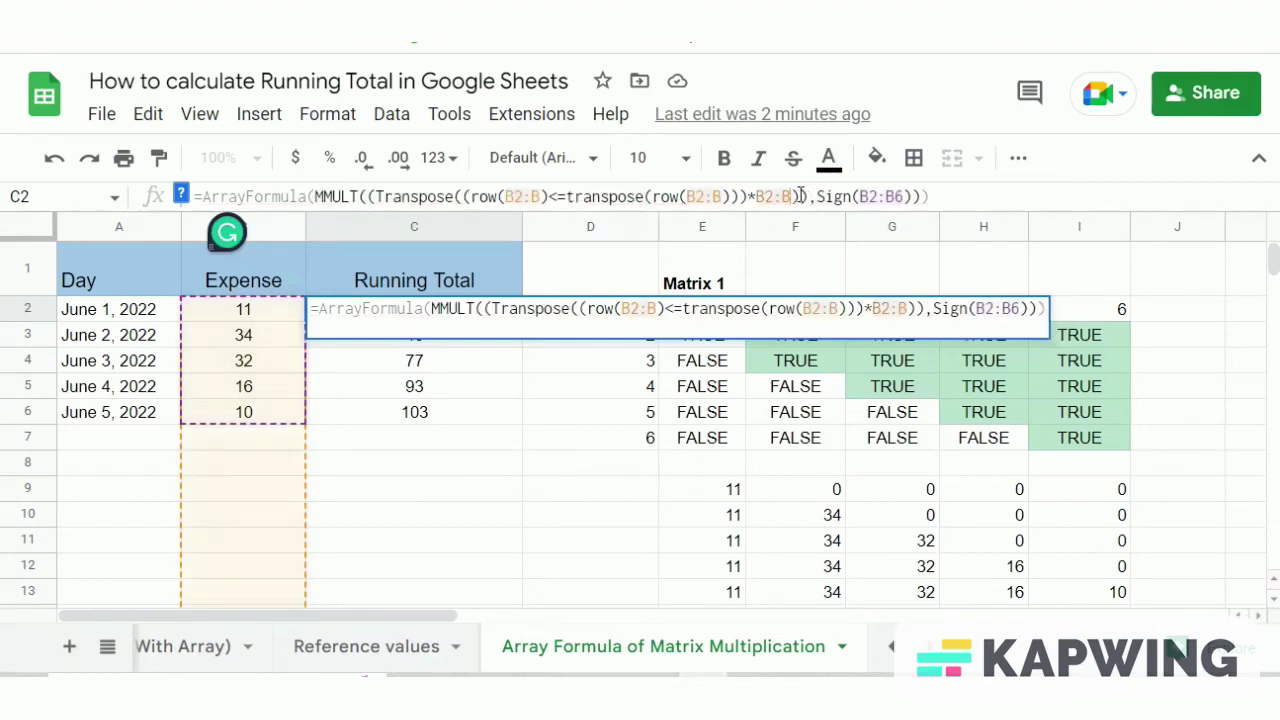
click(905, 196)
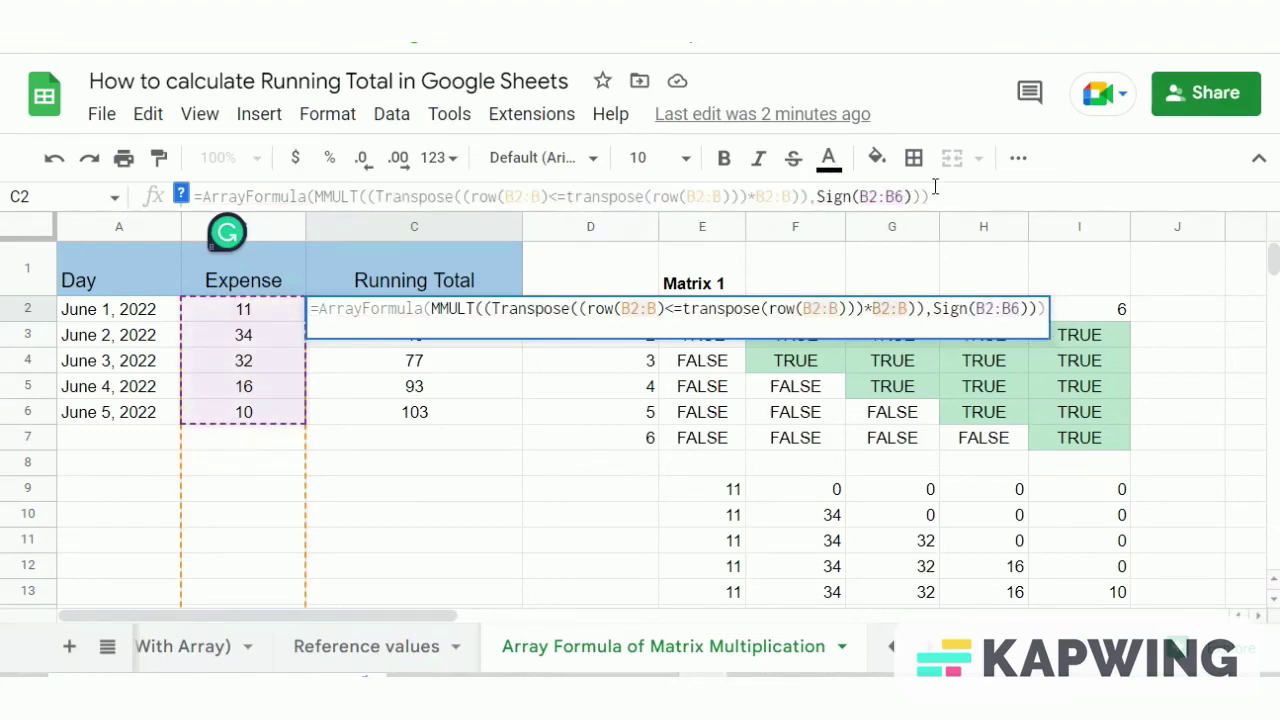
key(BackSpace)
key(Return)
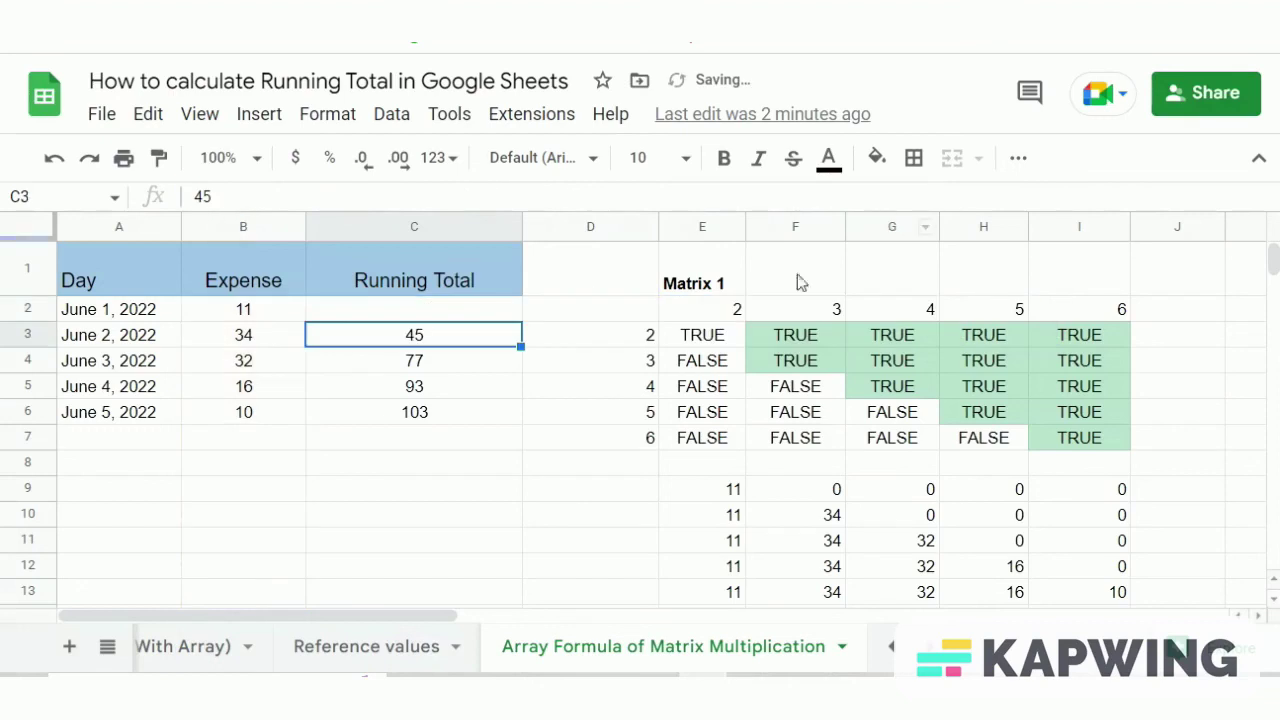
- Examine the Running Total column below the last expense, comparing C7:C13 with the empty Expense cells
click(444, 443)
click(462, 318)
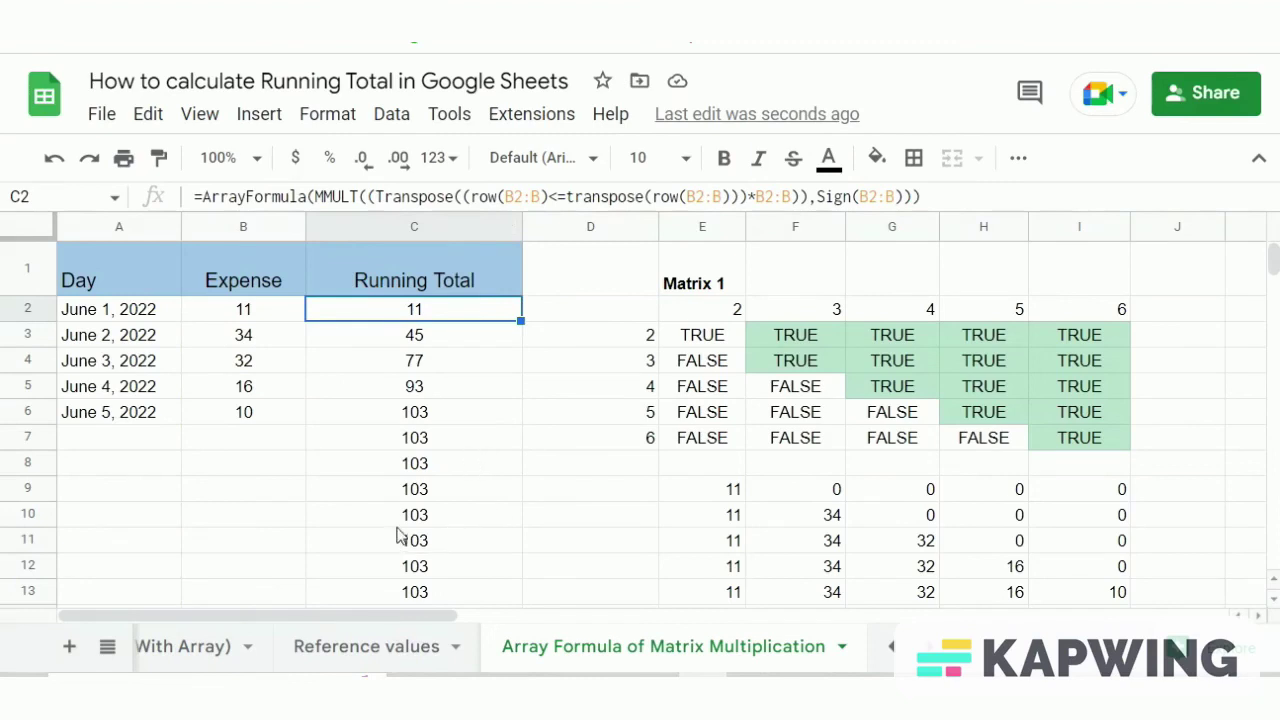
scroll(486, 489, down, 3)
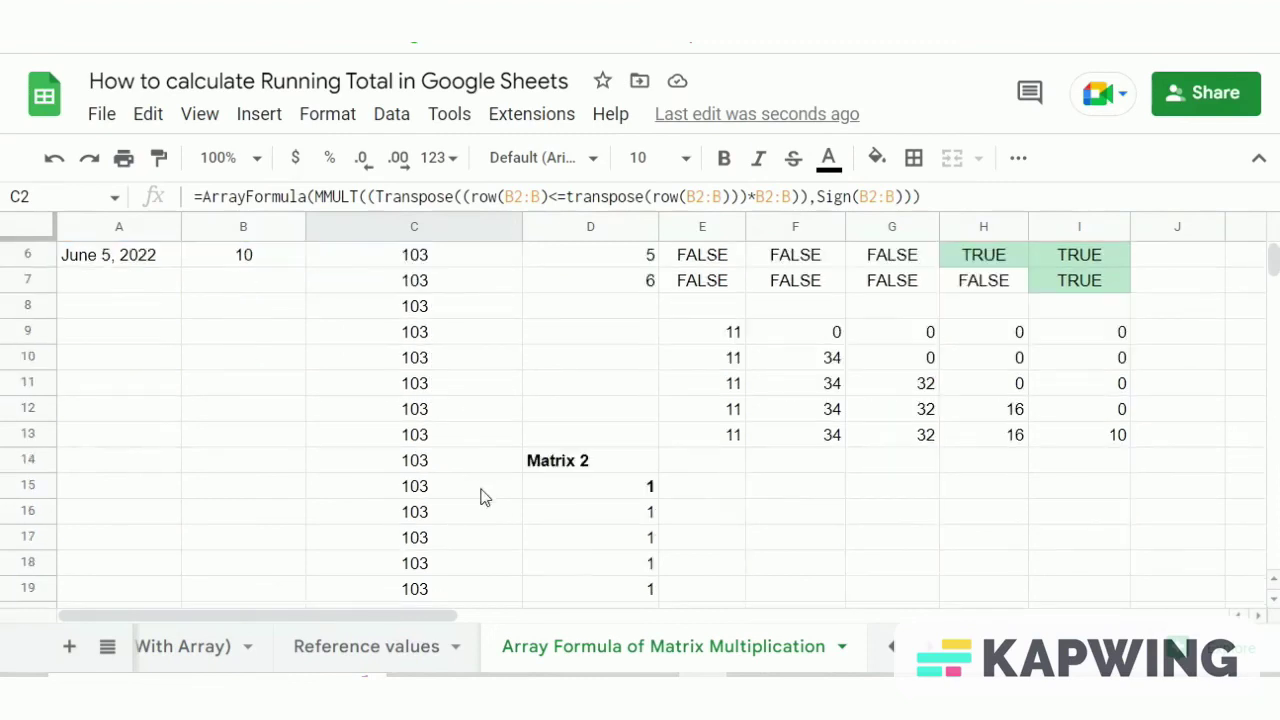
scroll(486, 494, up, 3)
click(254, 444)
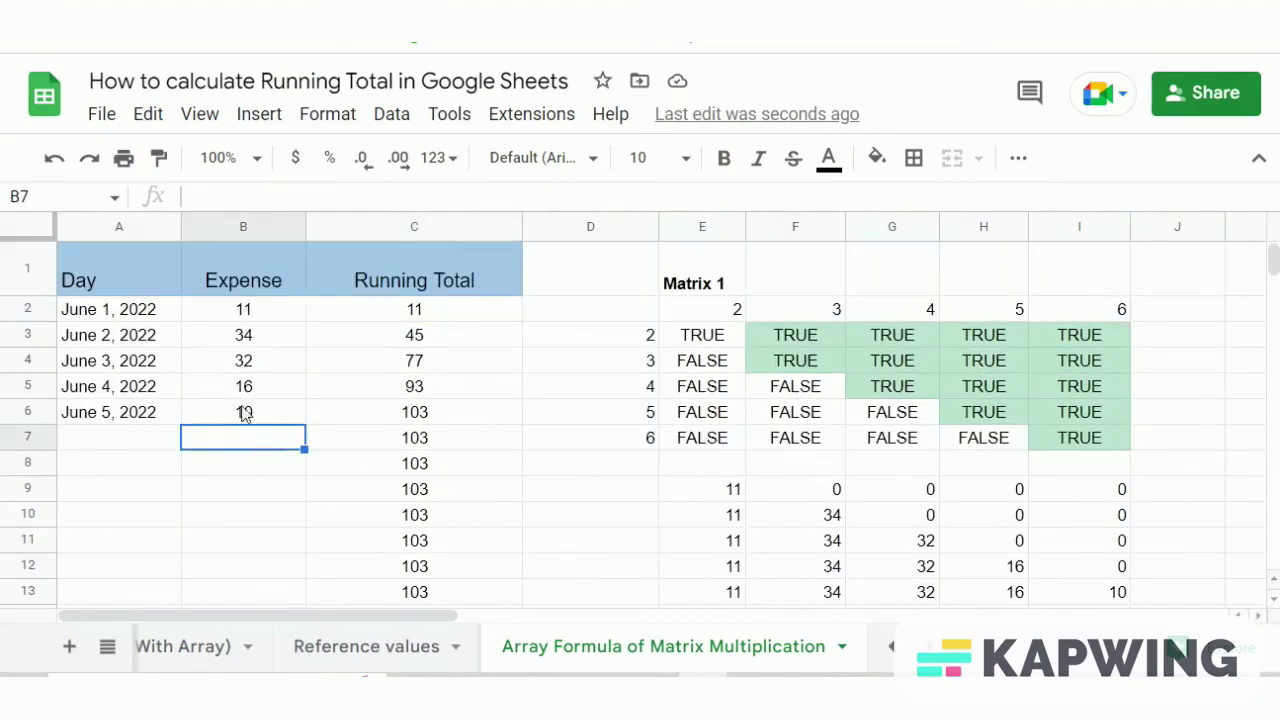
click(223, 468)
drag(440, 440, 443, 600)
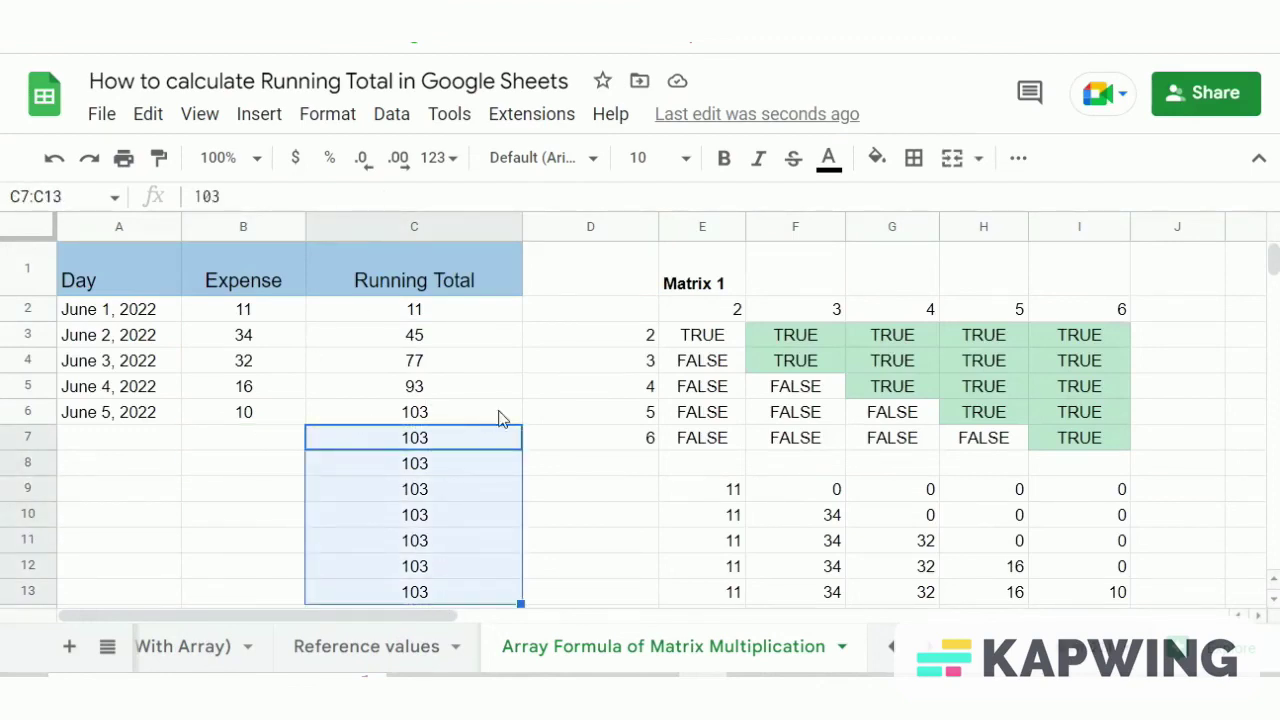
click(412, 412)
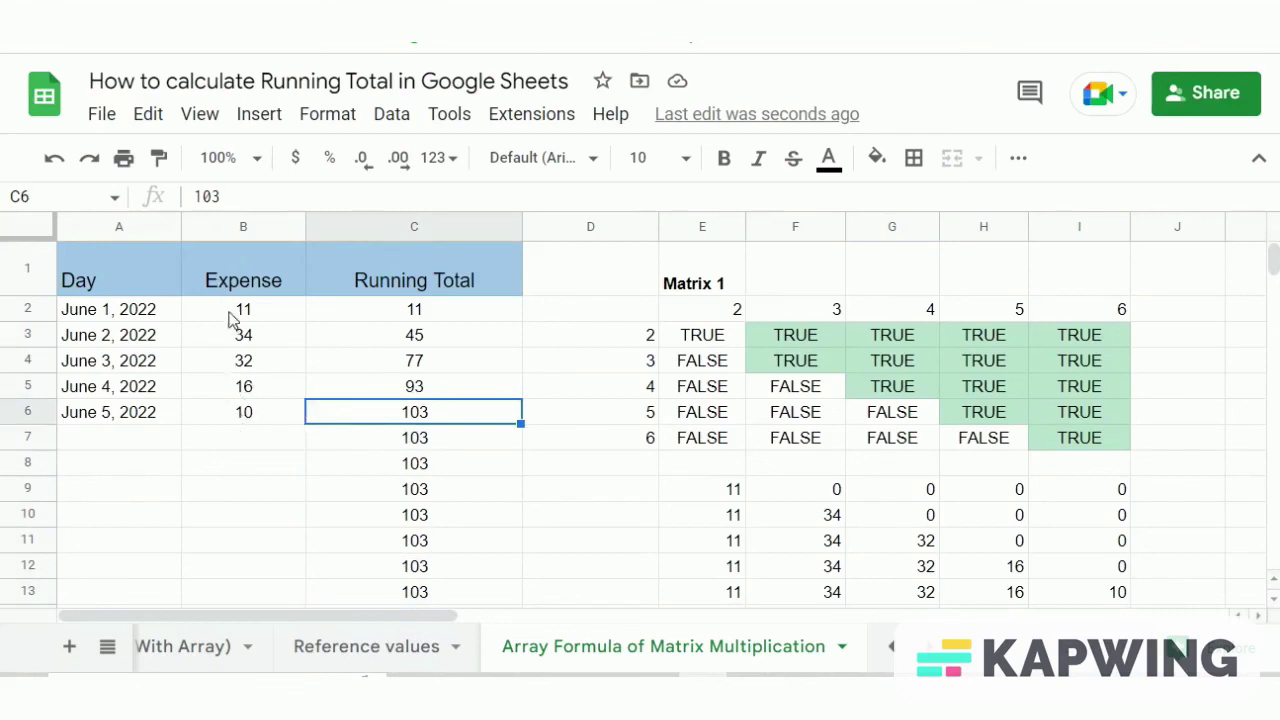
- Add an expense of 23 in B7 and check the Running Total in C7 and C8
click(257, 447)
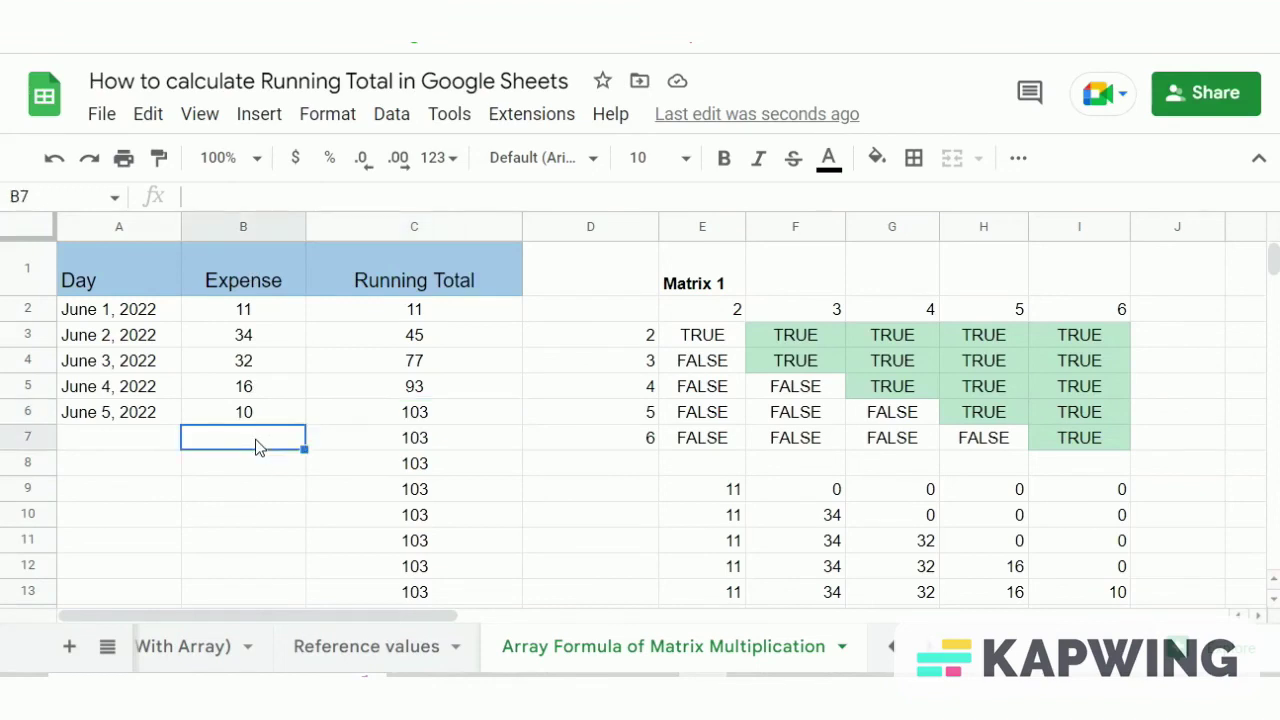
text(23)
key(Return)
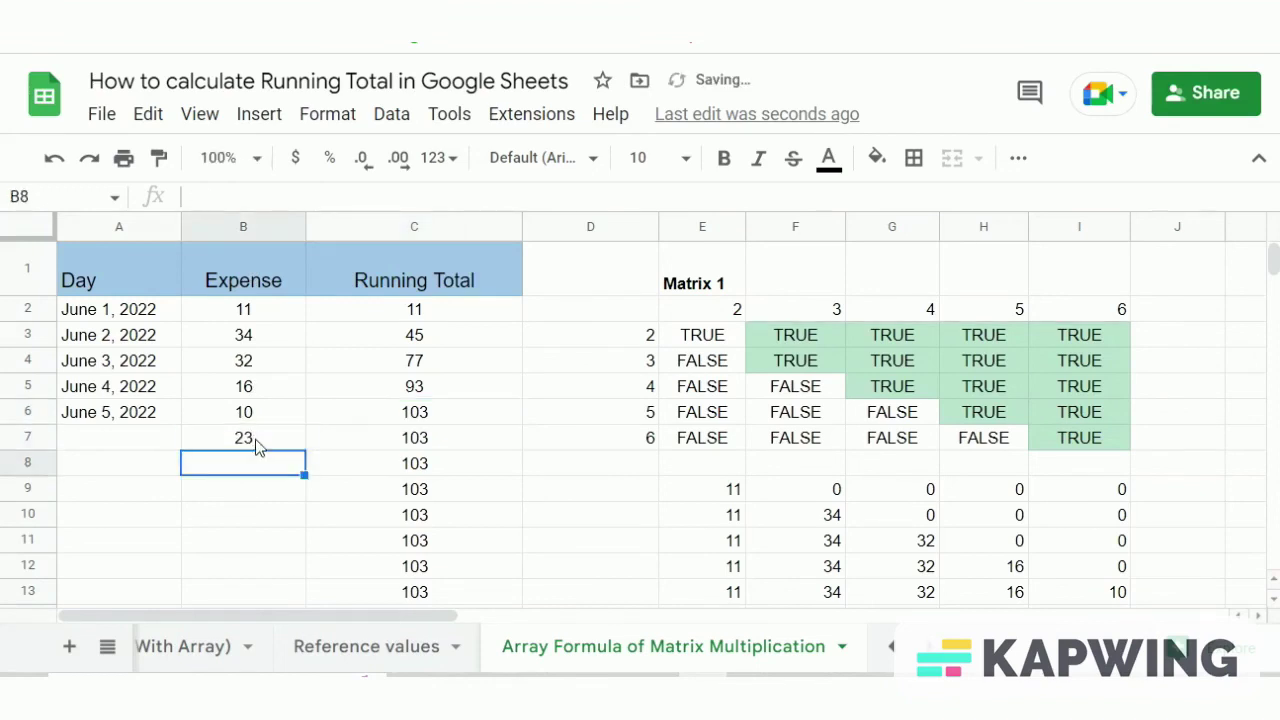
click(408, 447)
click(252, 487)
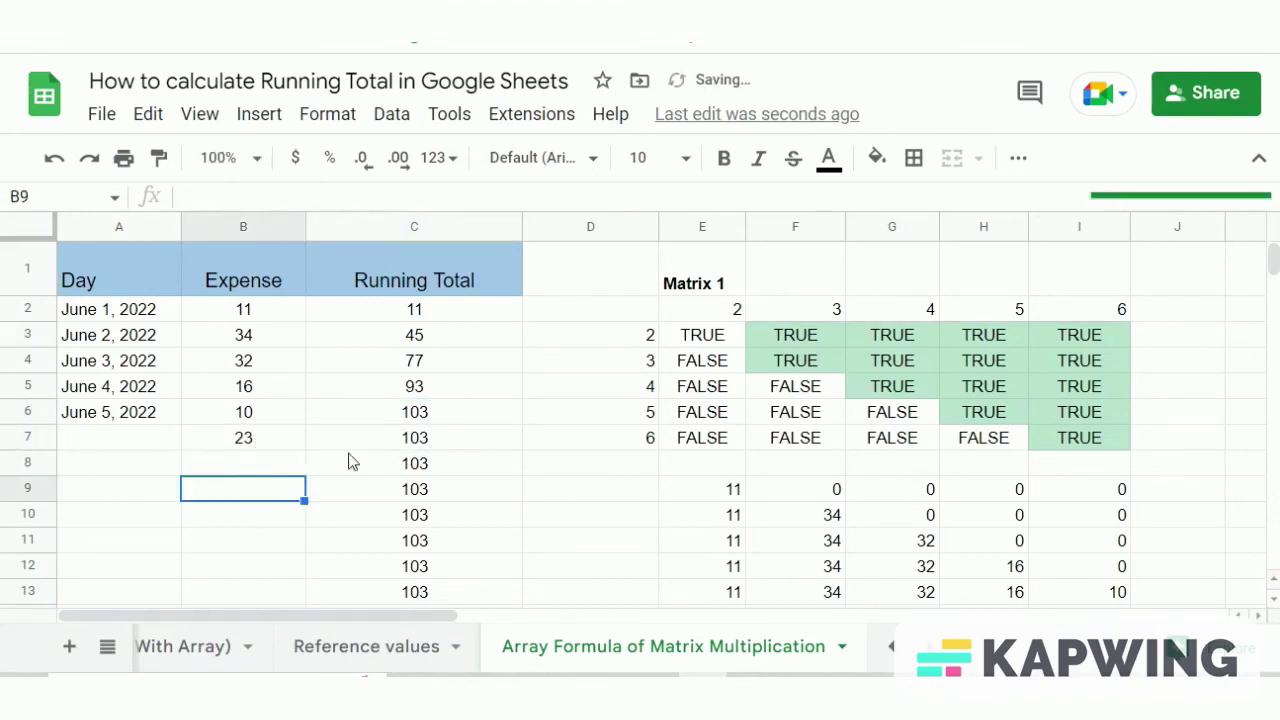
click(323, 448)
key(Left)
key(Right)
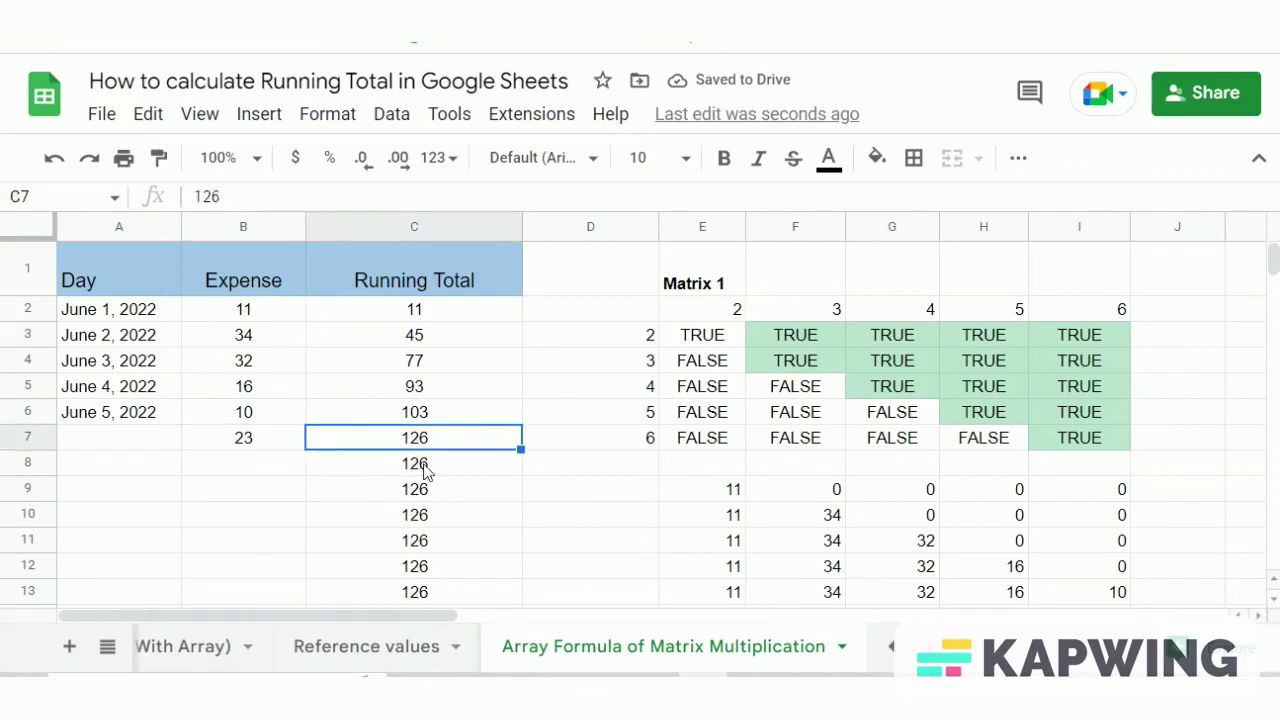
click(378, 466)
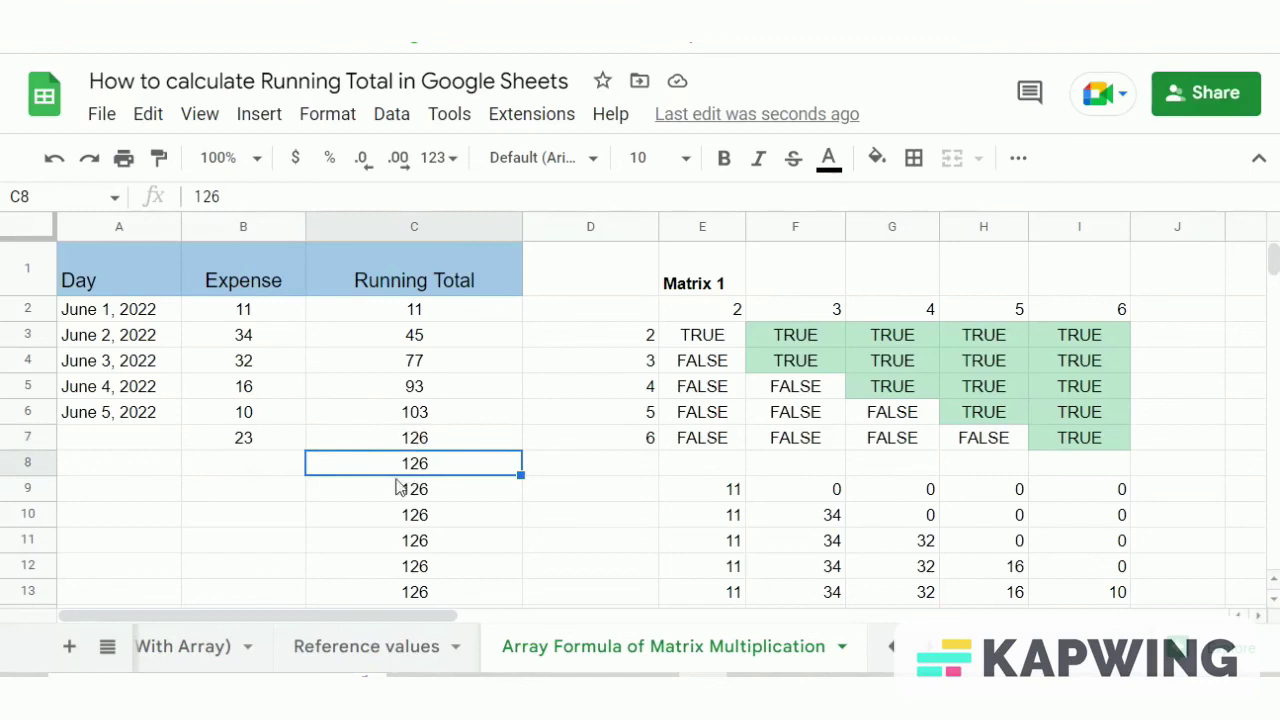
- Replace the C2 formula with =ArrayFormula(IF(B2:B,MMULT(TRANSPOSE((ROW(B2:B)<=TRANSPOSE(ROW(B2:B)))*B2:B),SIGN(B2:B)), IFERROR(1/0))) and check the Running Total column
double_click(414, 309)
triple_click(628, 196)
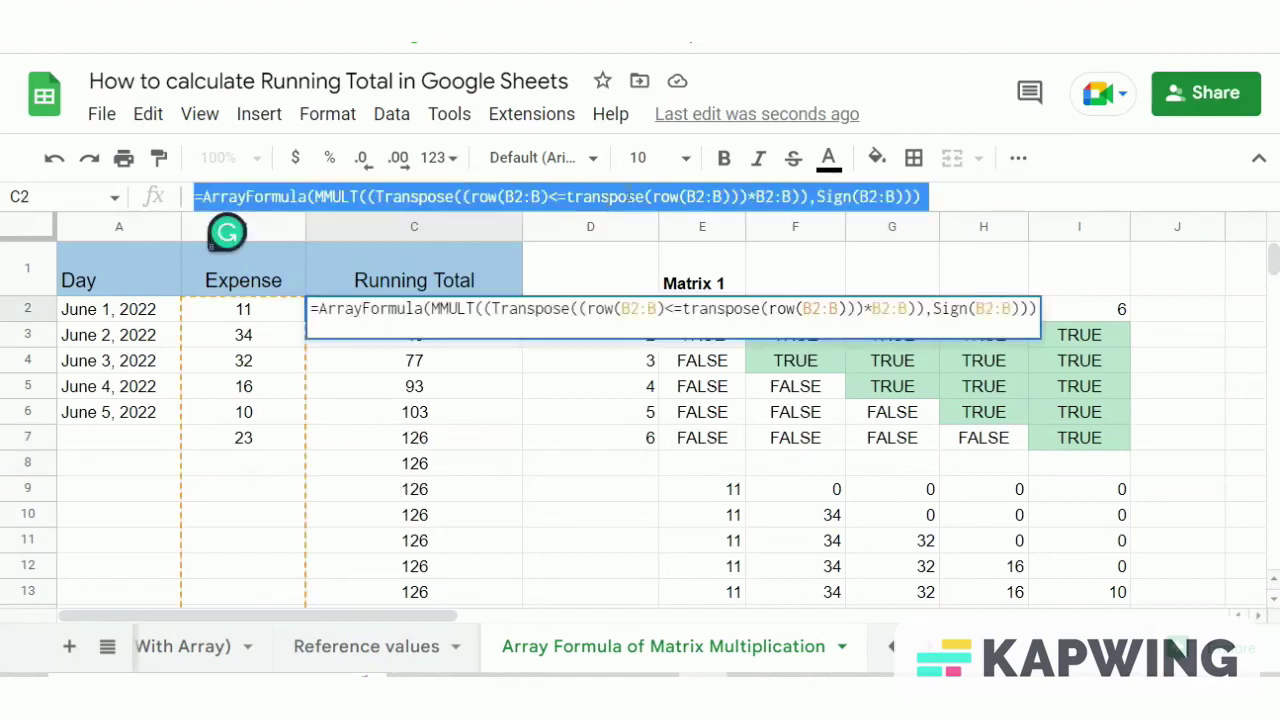
key(BackSpace)
text(=ArrayFormula(IF(B2:B,MMULT(TRANSPOSE((ROW(B2:B)<=TRANSPOSE(ROW(B2:B)))*B2:B),SIGN(B2:B)), IFERROR(1/0))))
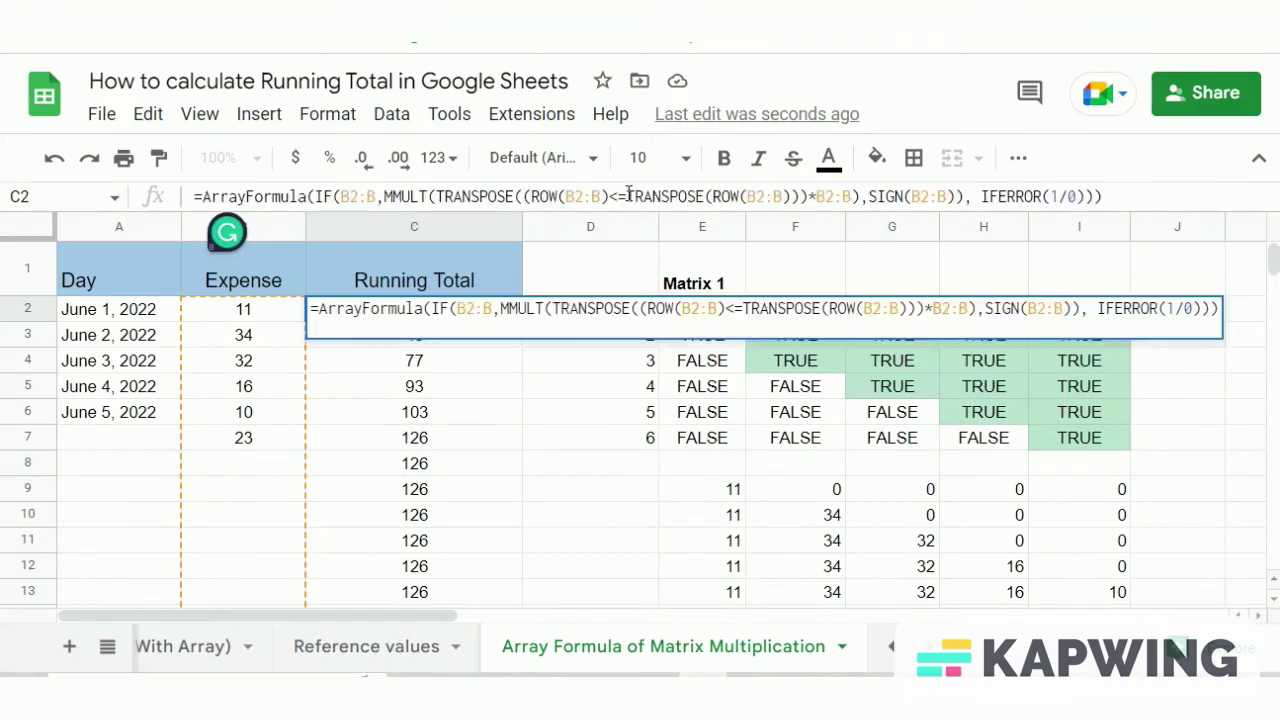
key(Return)
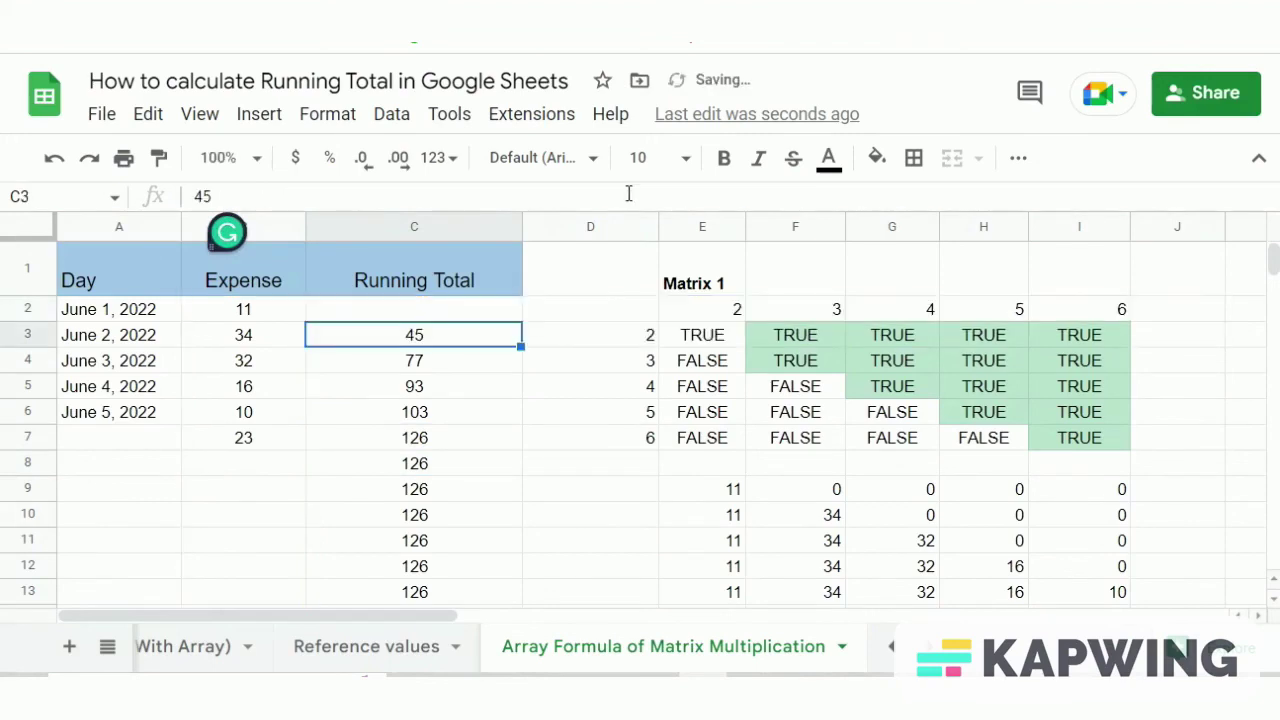
click(478, 424)
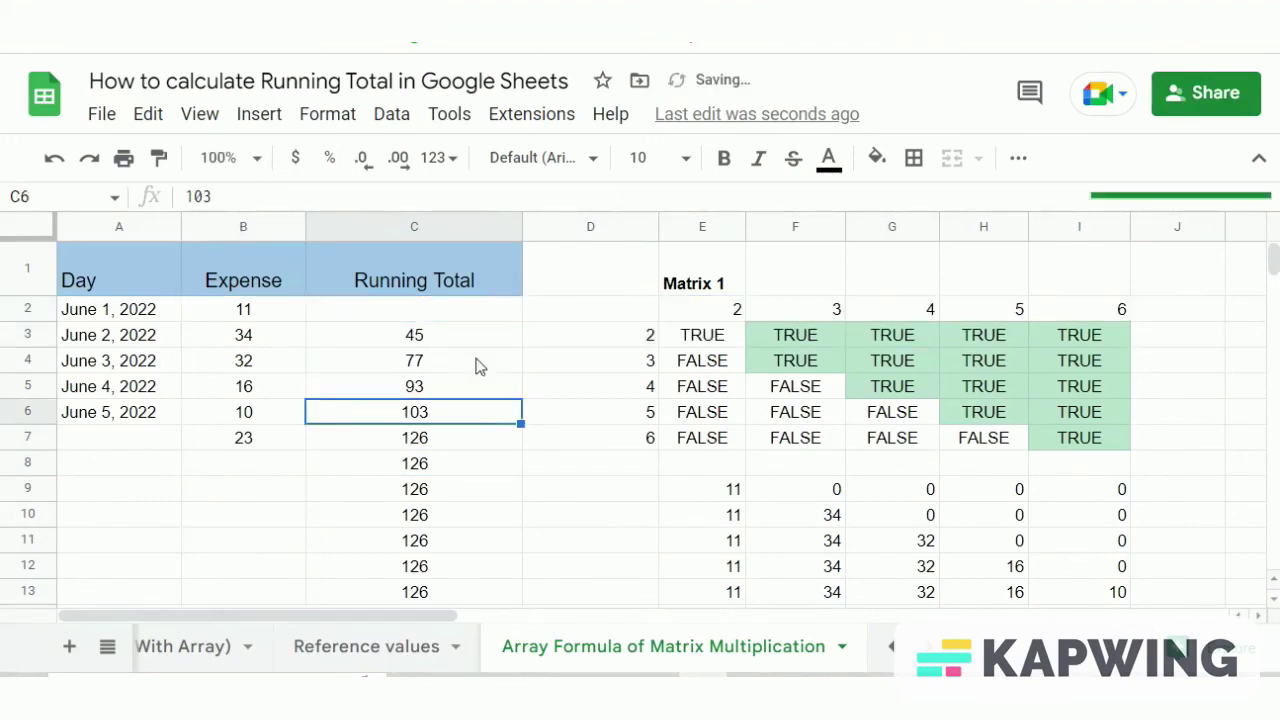
click(468, 318)
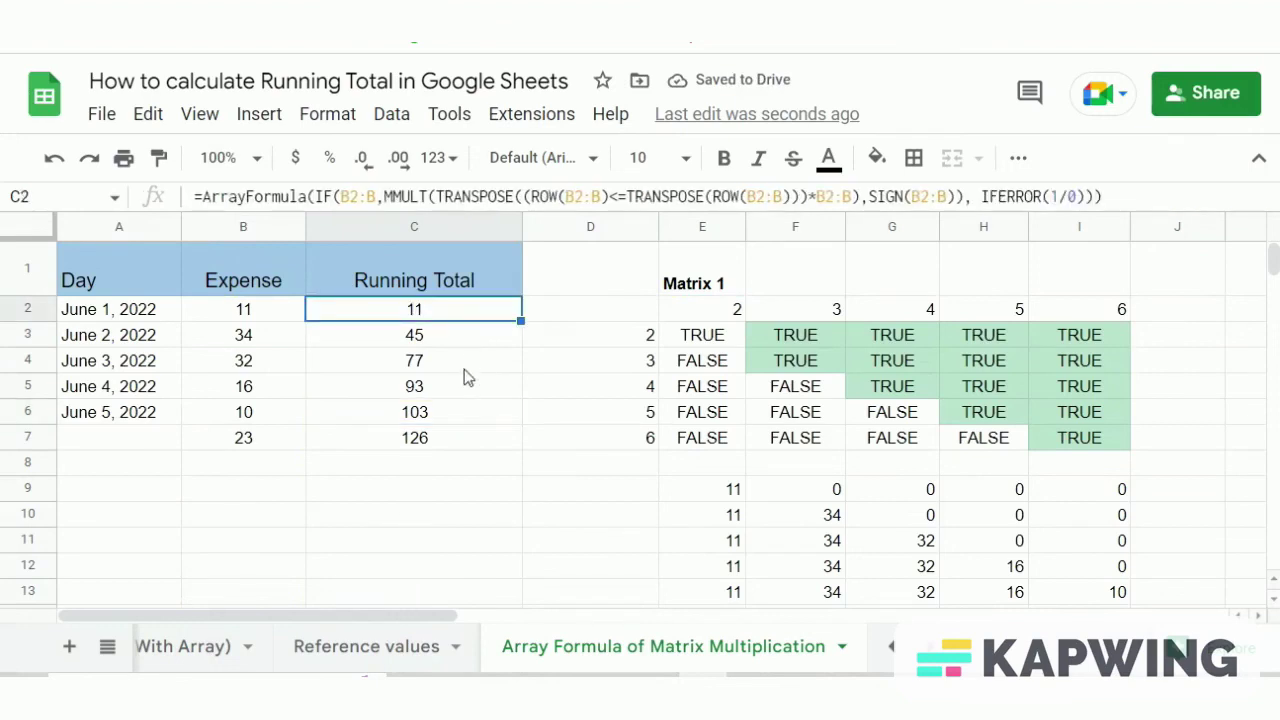
click(466, 368)
click(478, 314)
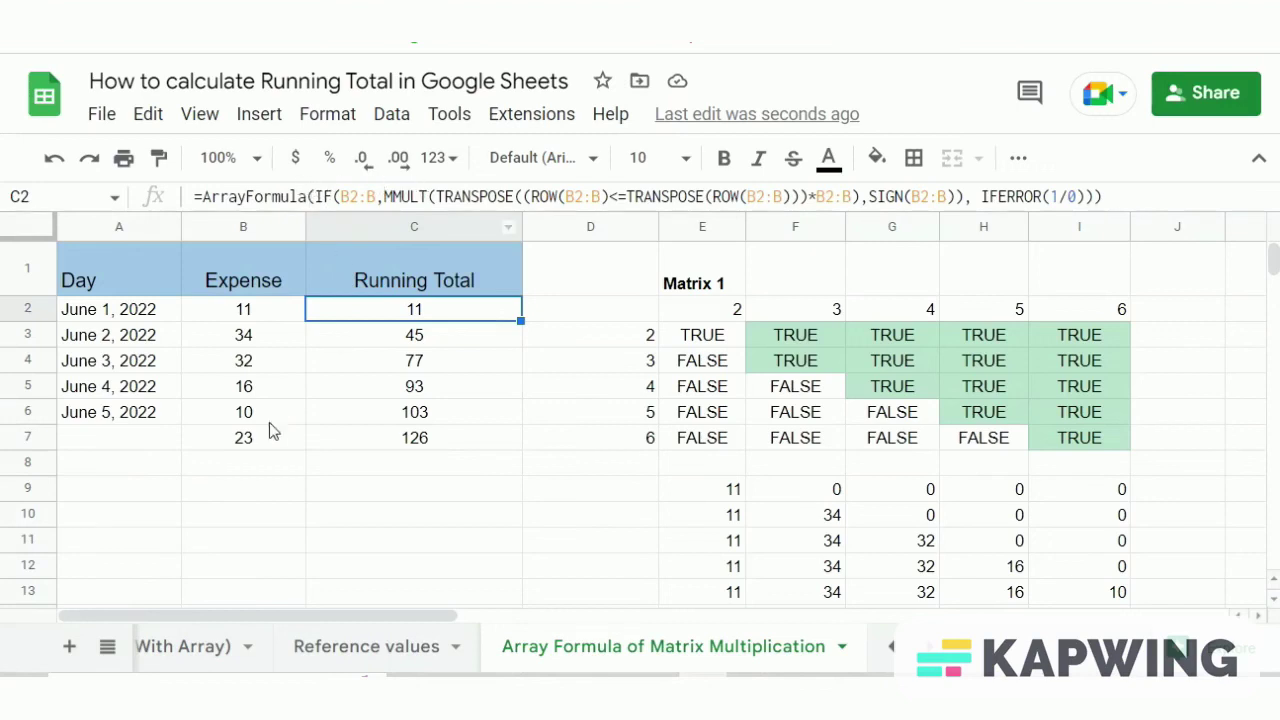
- Add an expense of 46 in B8 and check the Running Total beside it
click(251, 465)
click(426, 476)
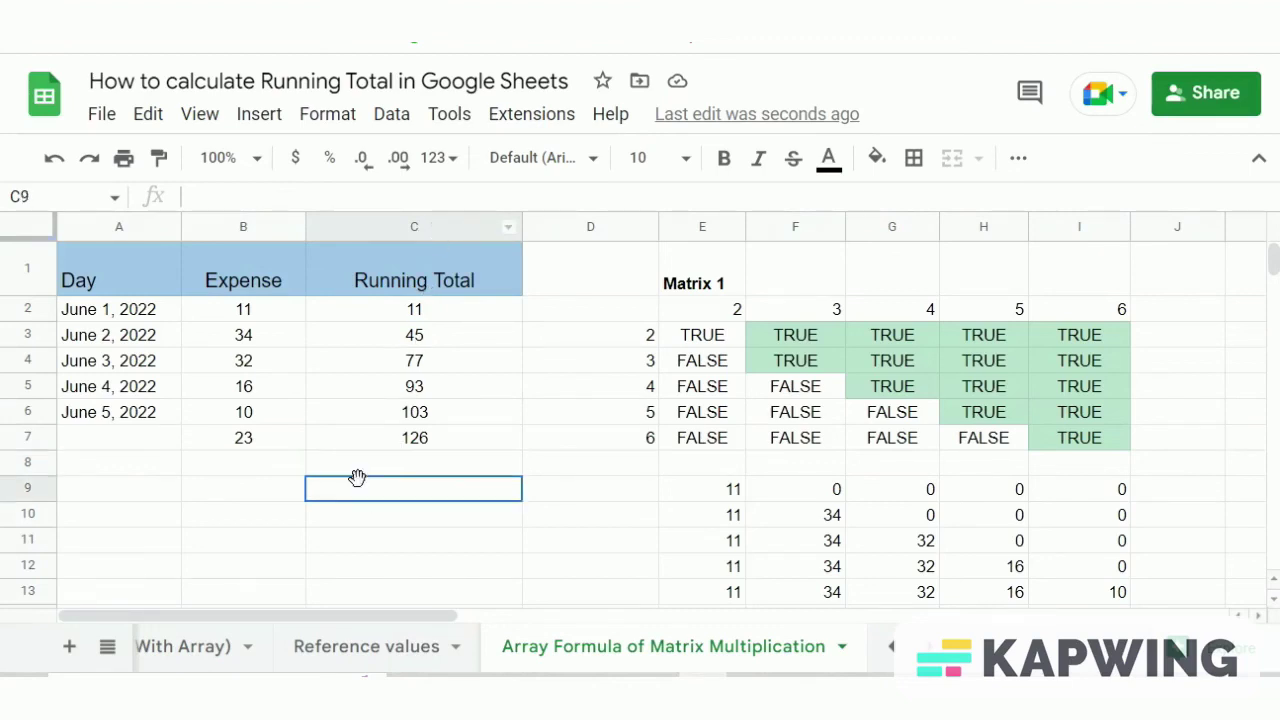
click(281, 474)
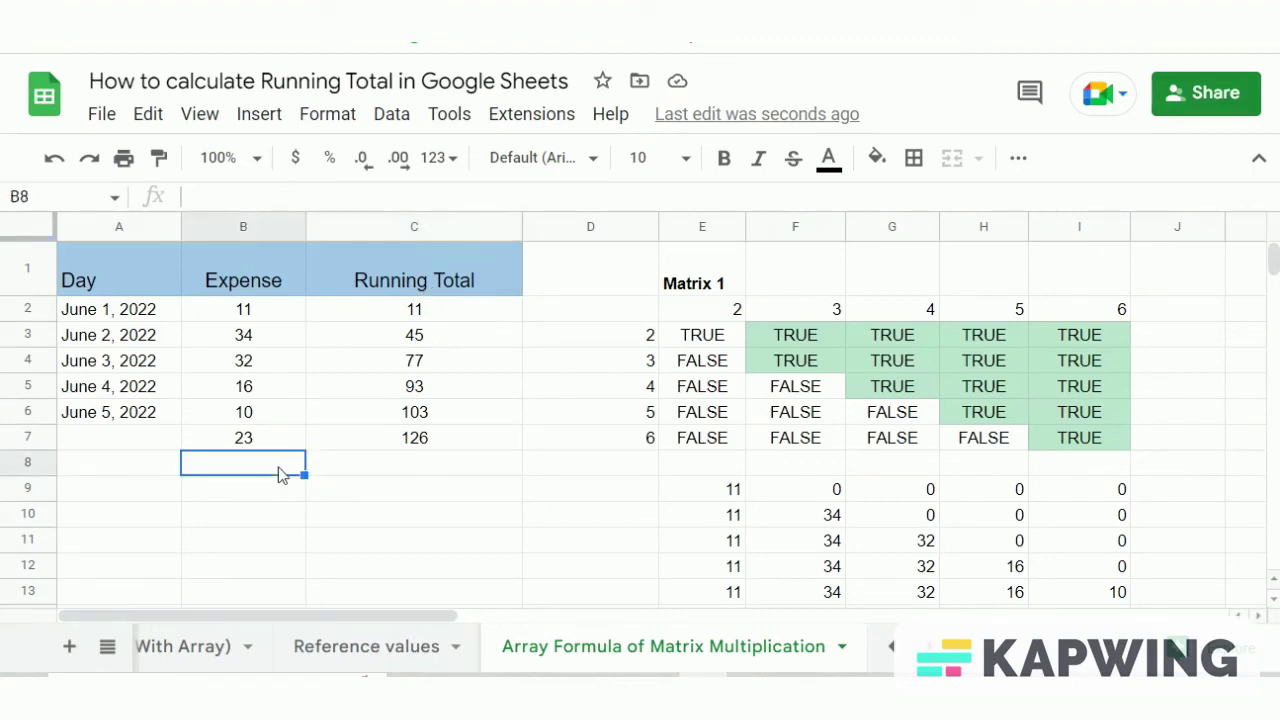
text(46)
key(Return)
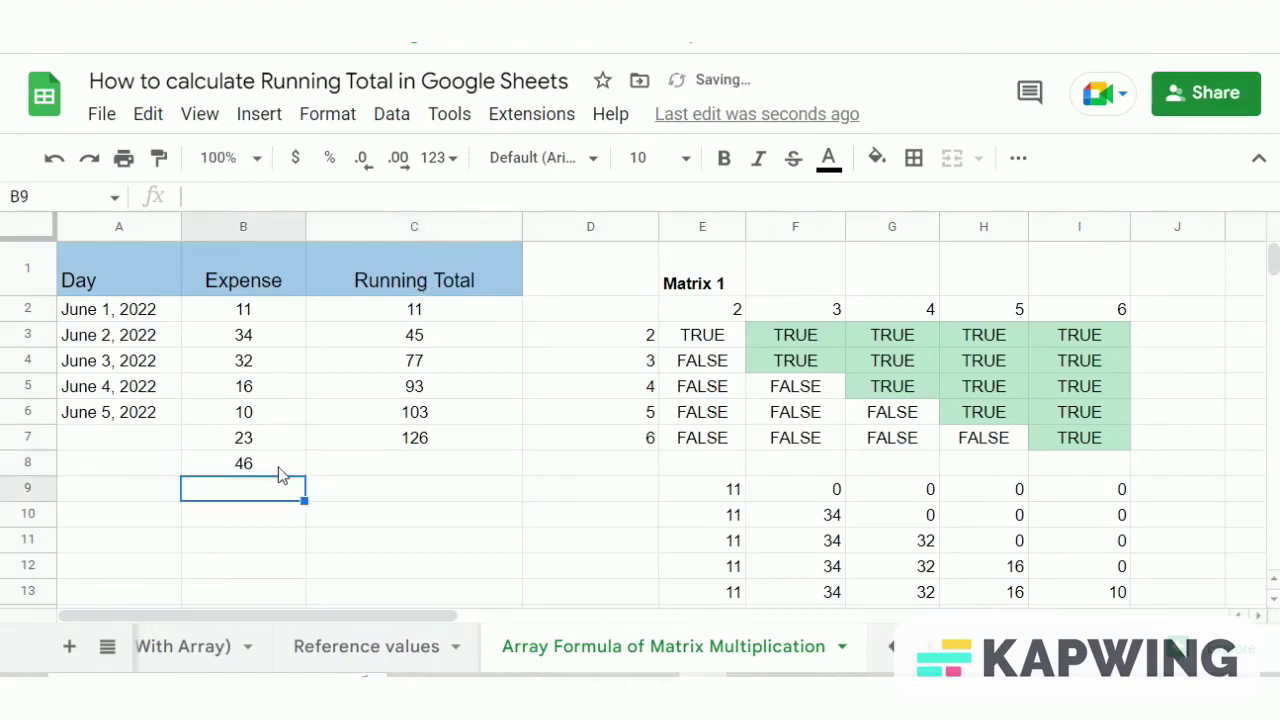
click(426, 466)
click(270, 492)
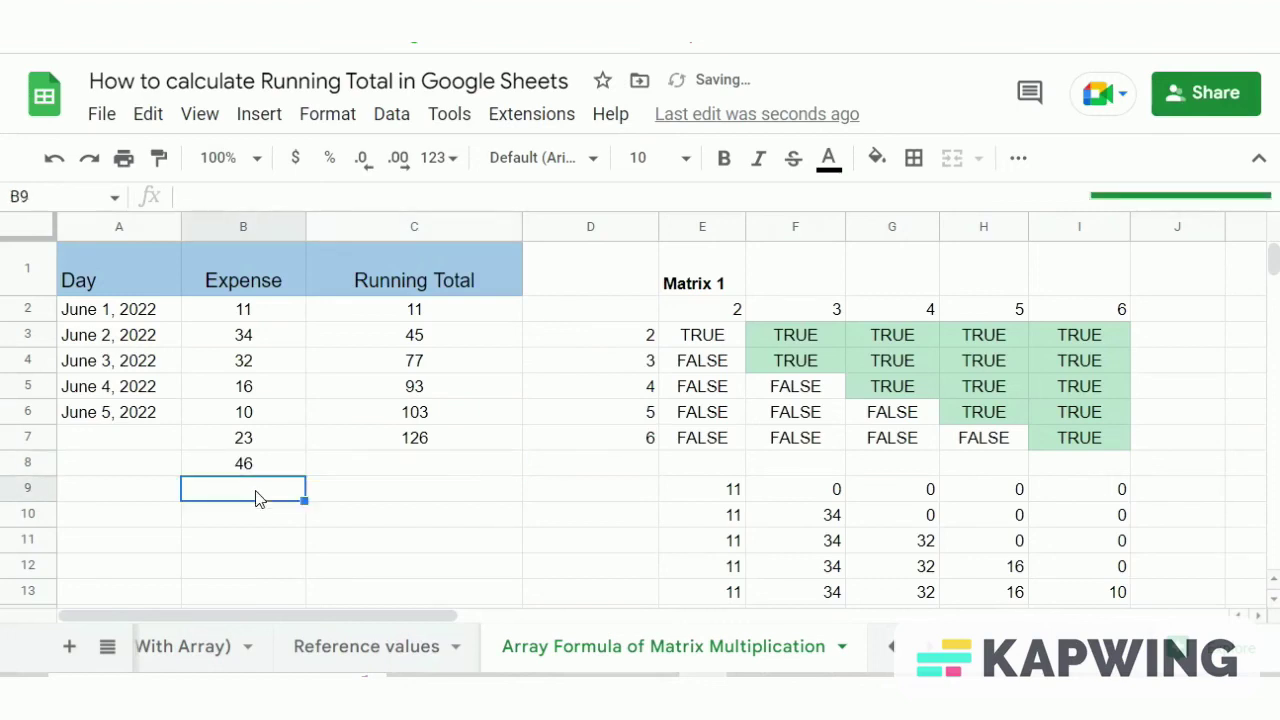
click(451, 461)
click(472, 313)
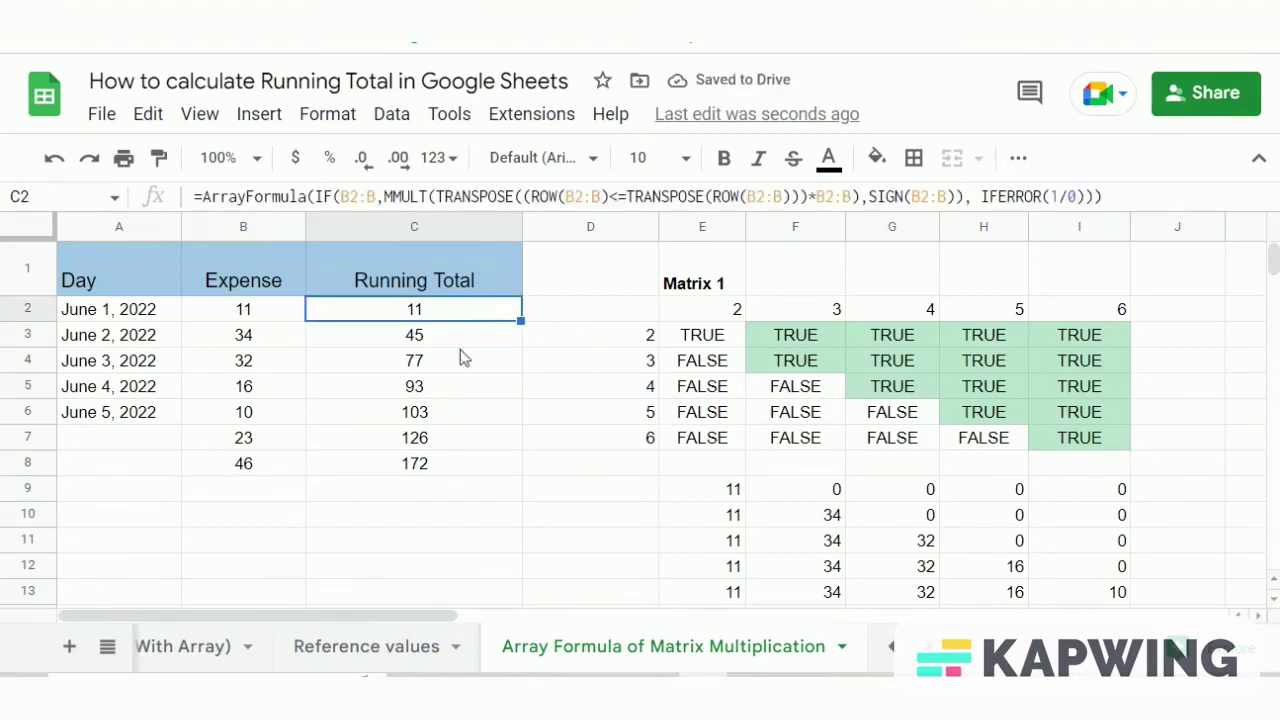